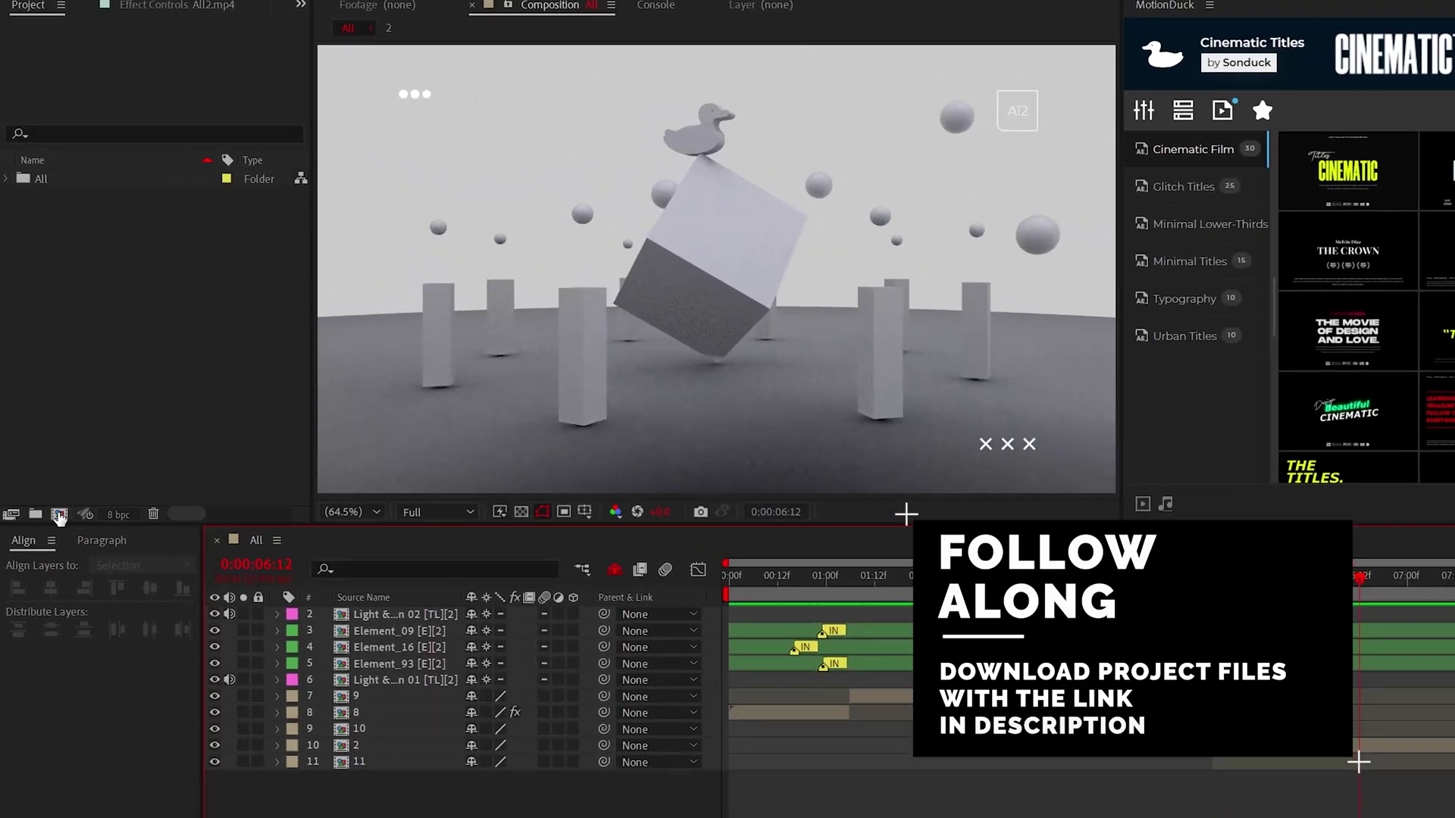
# Create a new 1920 x 1080, 15-second composition that uses the Advanced 3D renderer.
pyautogui.click(60, 516)
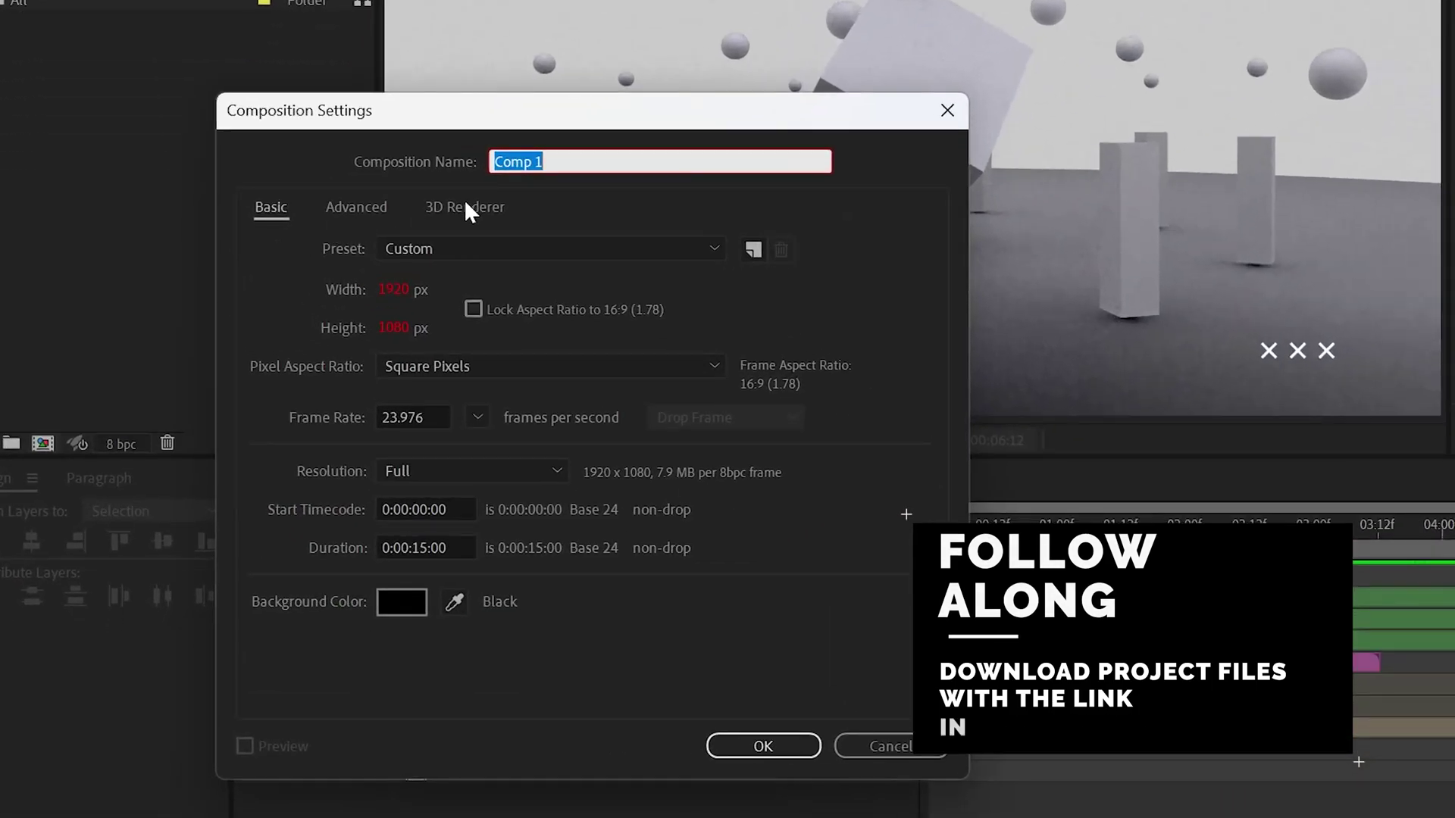
pyautogui.click(372, 337)
pyautogui.click(400, 324)
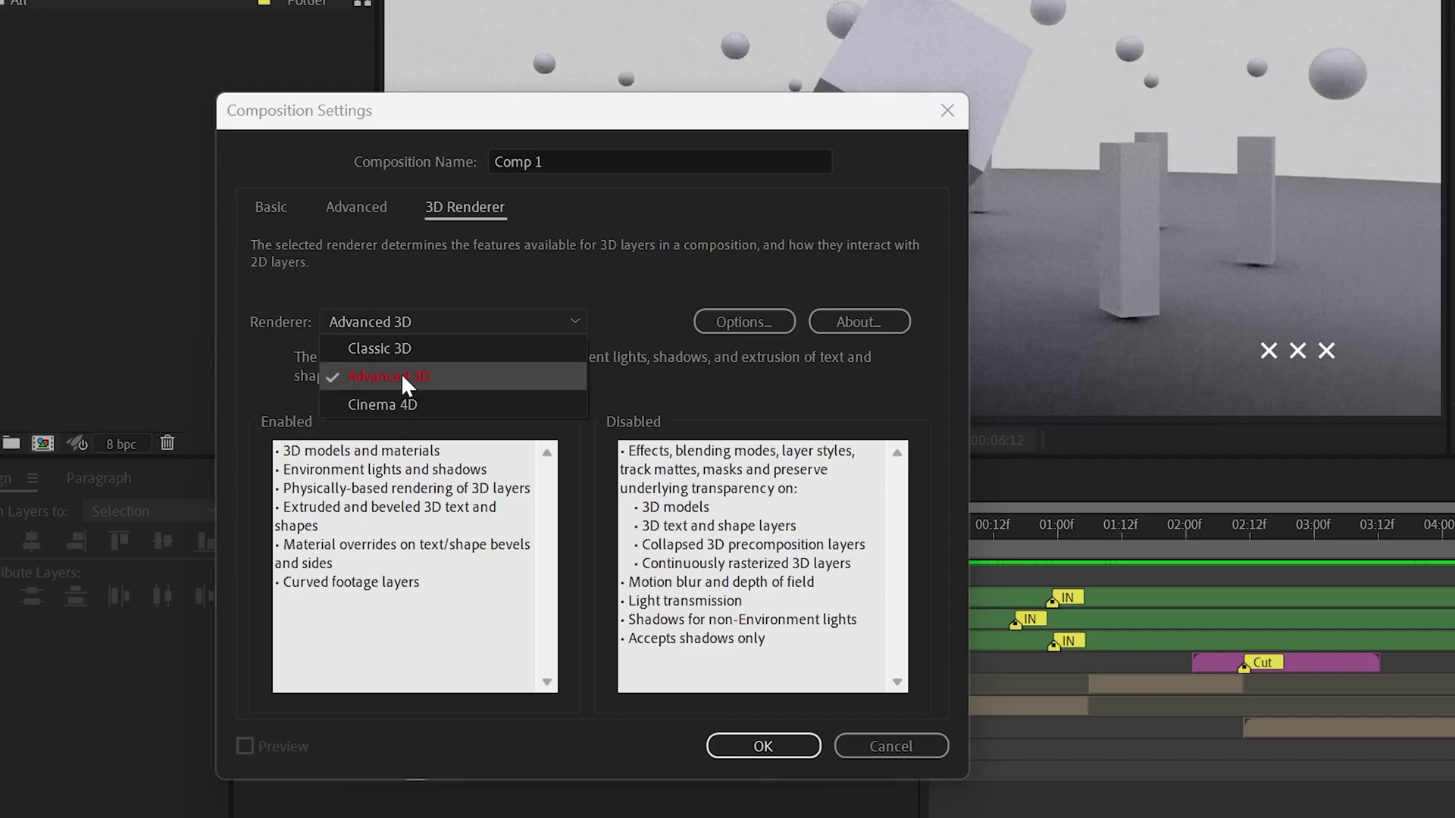
pyautogui.click(402, 375)
pyautogui.click(759, 743)
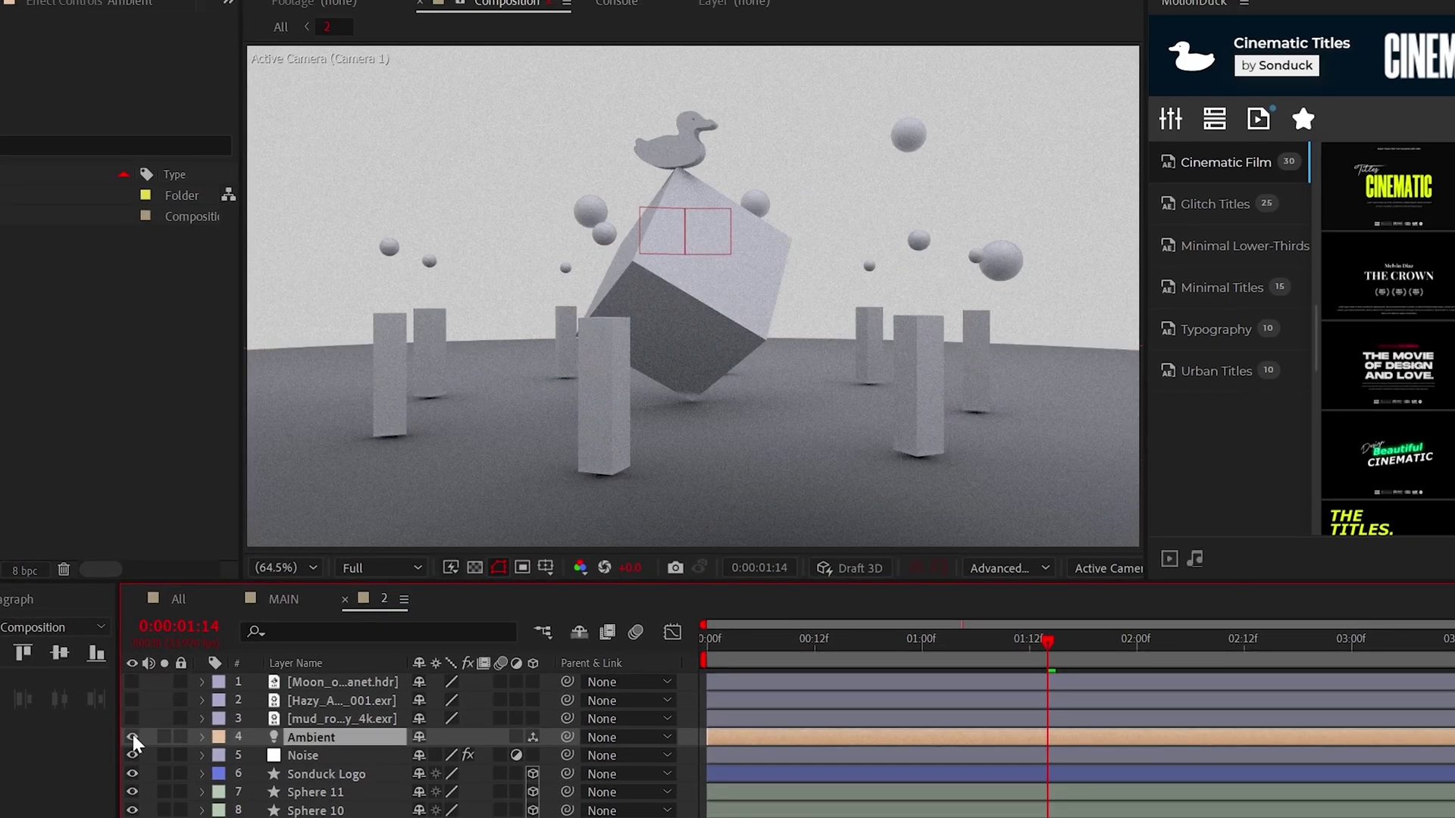
# Compare the finished scenes with and without lighting by toggling the Ambient light in composition 2 and Environment Light 1 in composition 10.
pyautogui.click(134, 736)
pyautogui.click(133, 736)
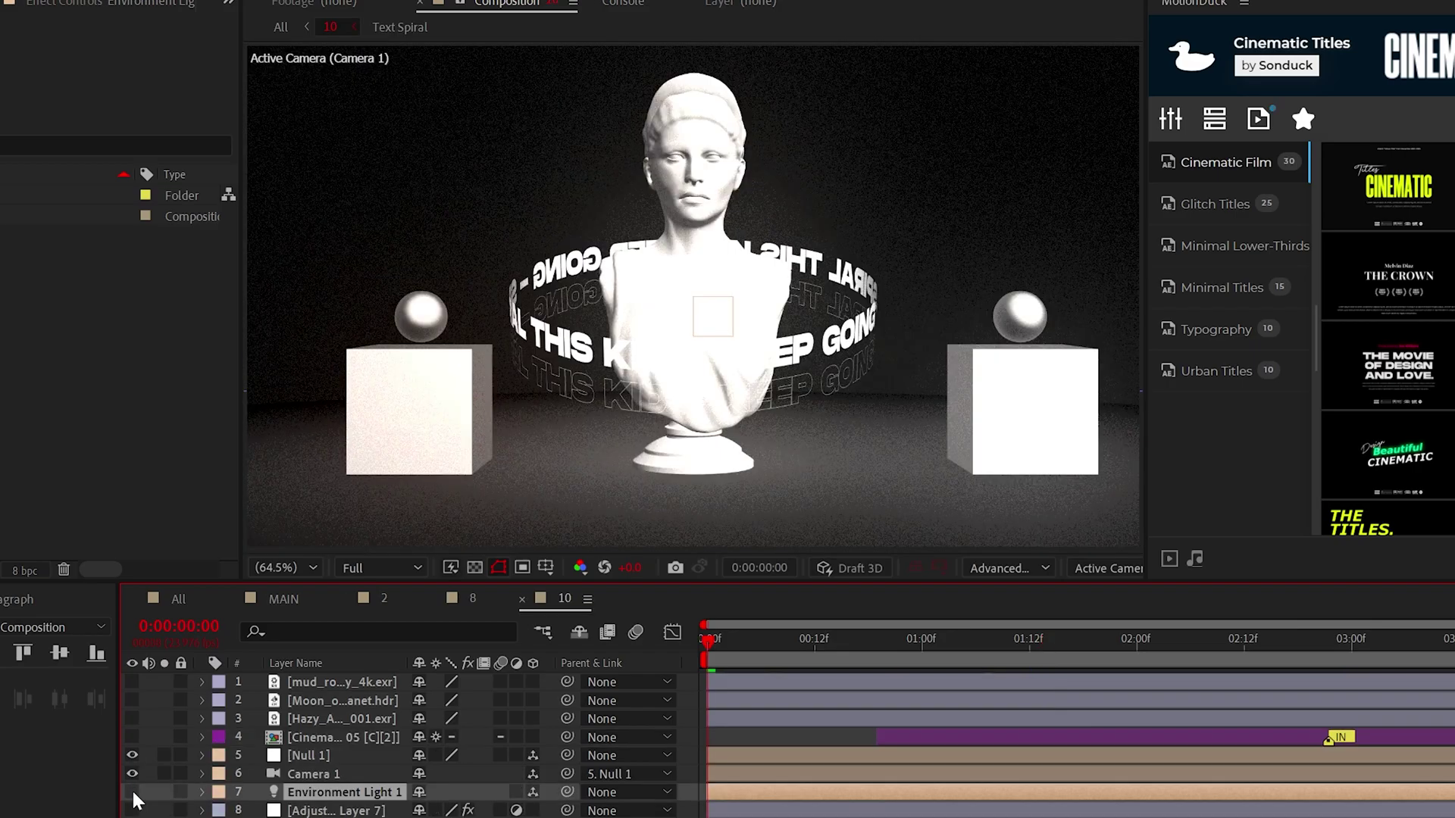
pyautogui.click(132, 792)
pyautogui.click(132, 792)
pyautogui.click(132, 792)
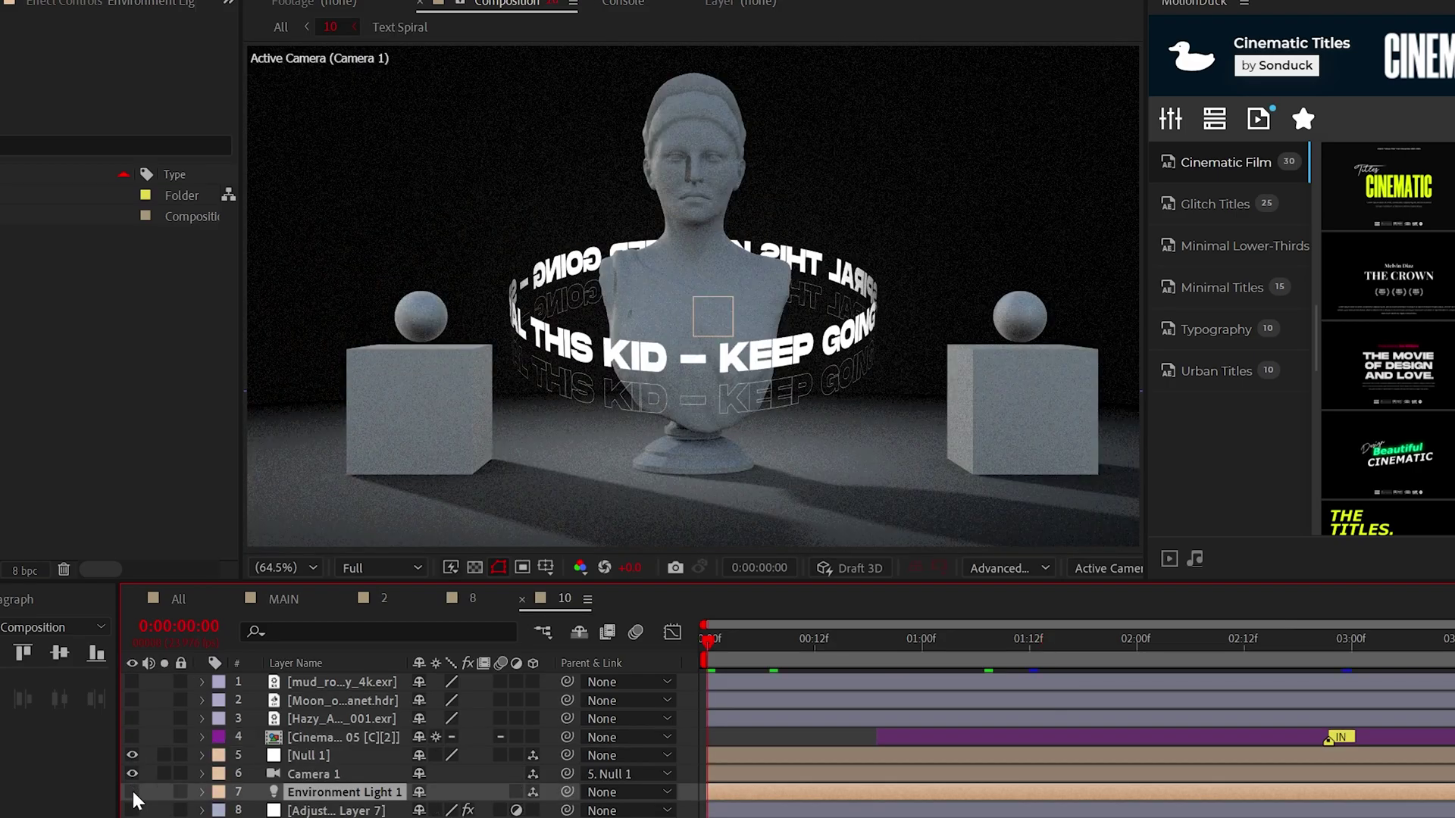
pyautogui.click(131, 792)
pyautogui.click(132, 792)
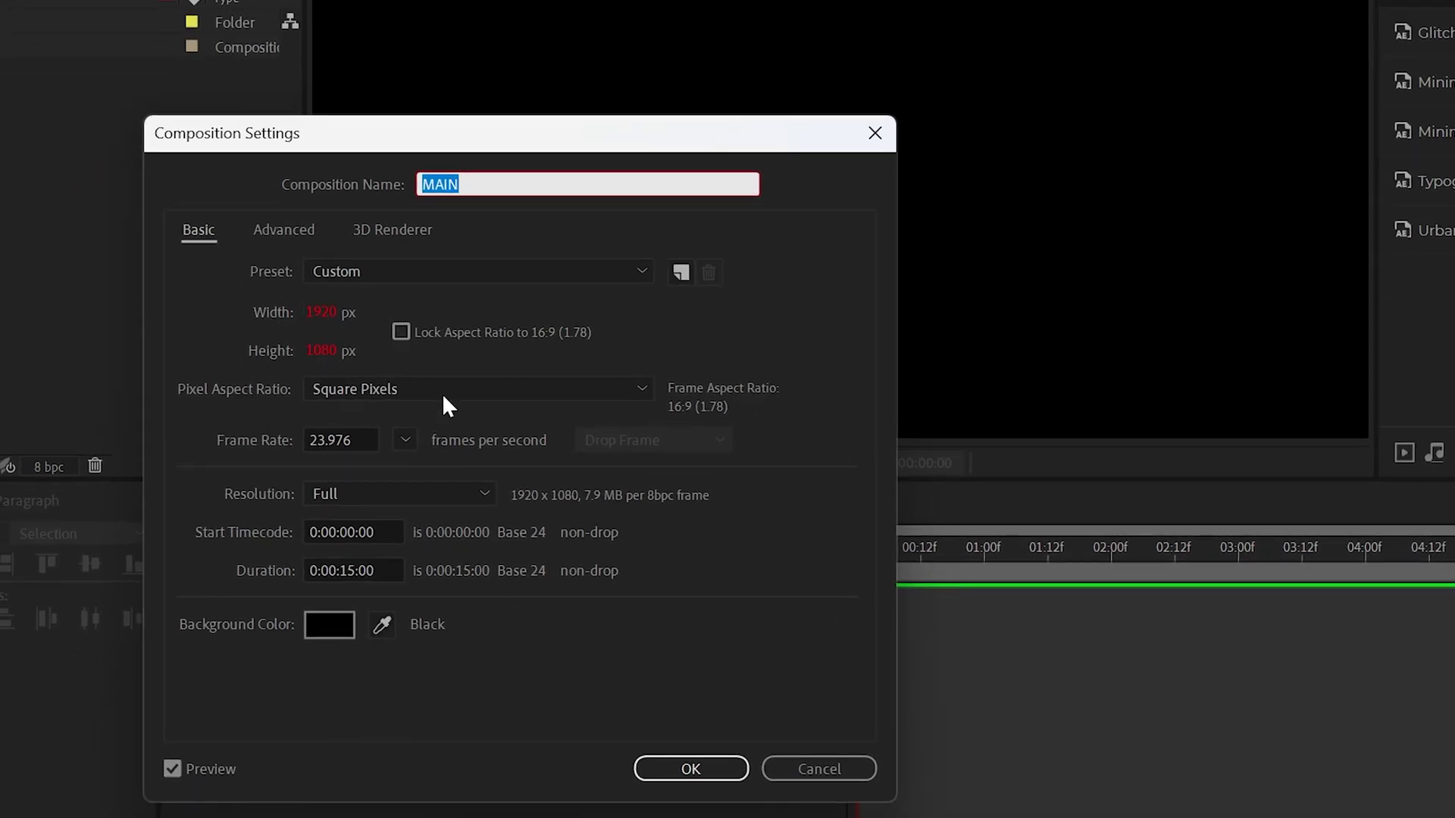
# Check the MAIN composition's 3D renderer settings and toggle layer visibility in composition 2 to review how that scene is built.
pyautogui.click(410, 235)
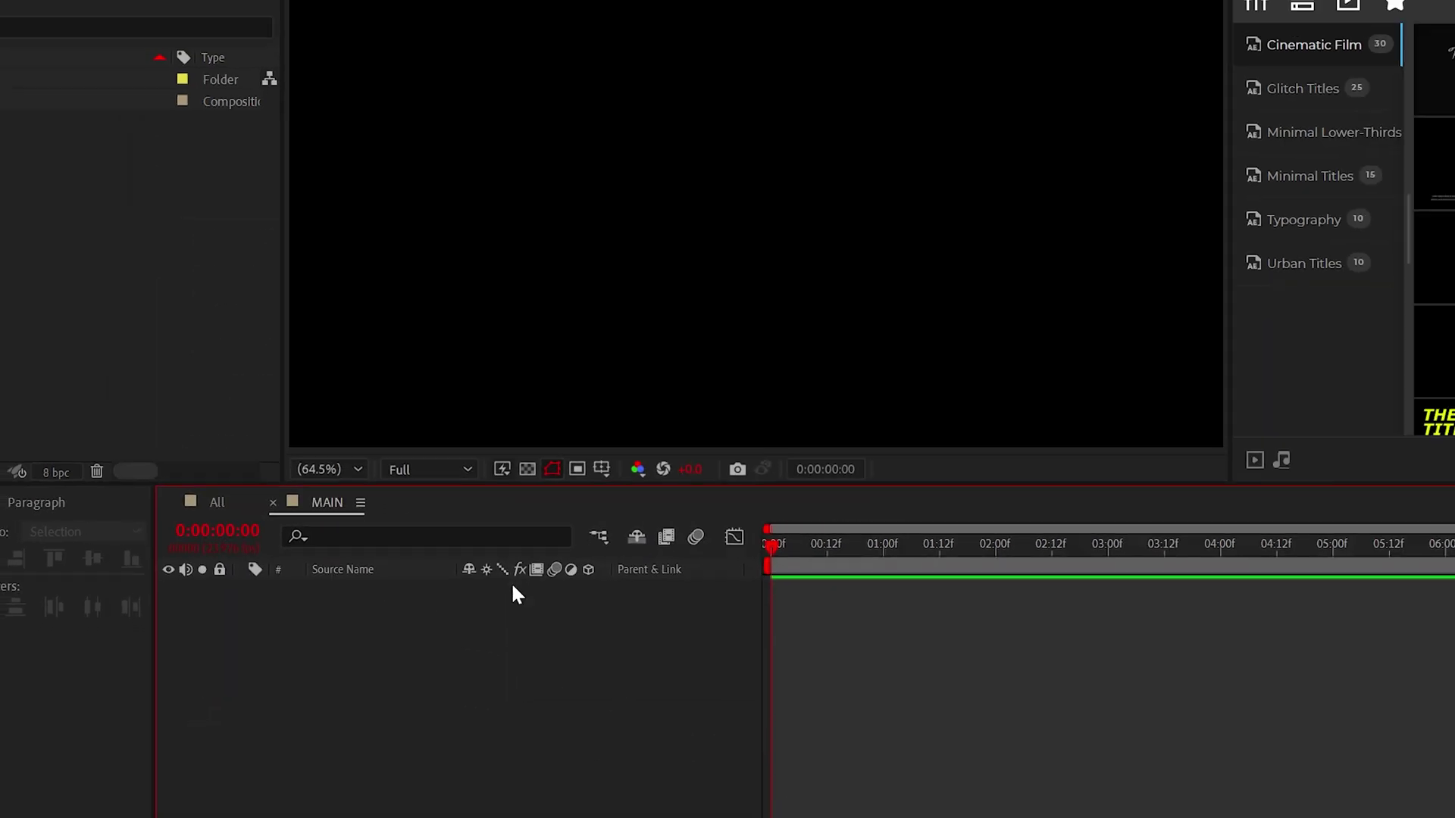
pyautogui.moveTo(150, 730); pyautogui.dragTo(136, 748)
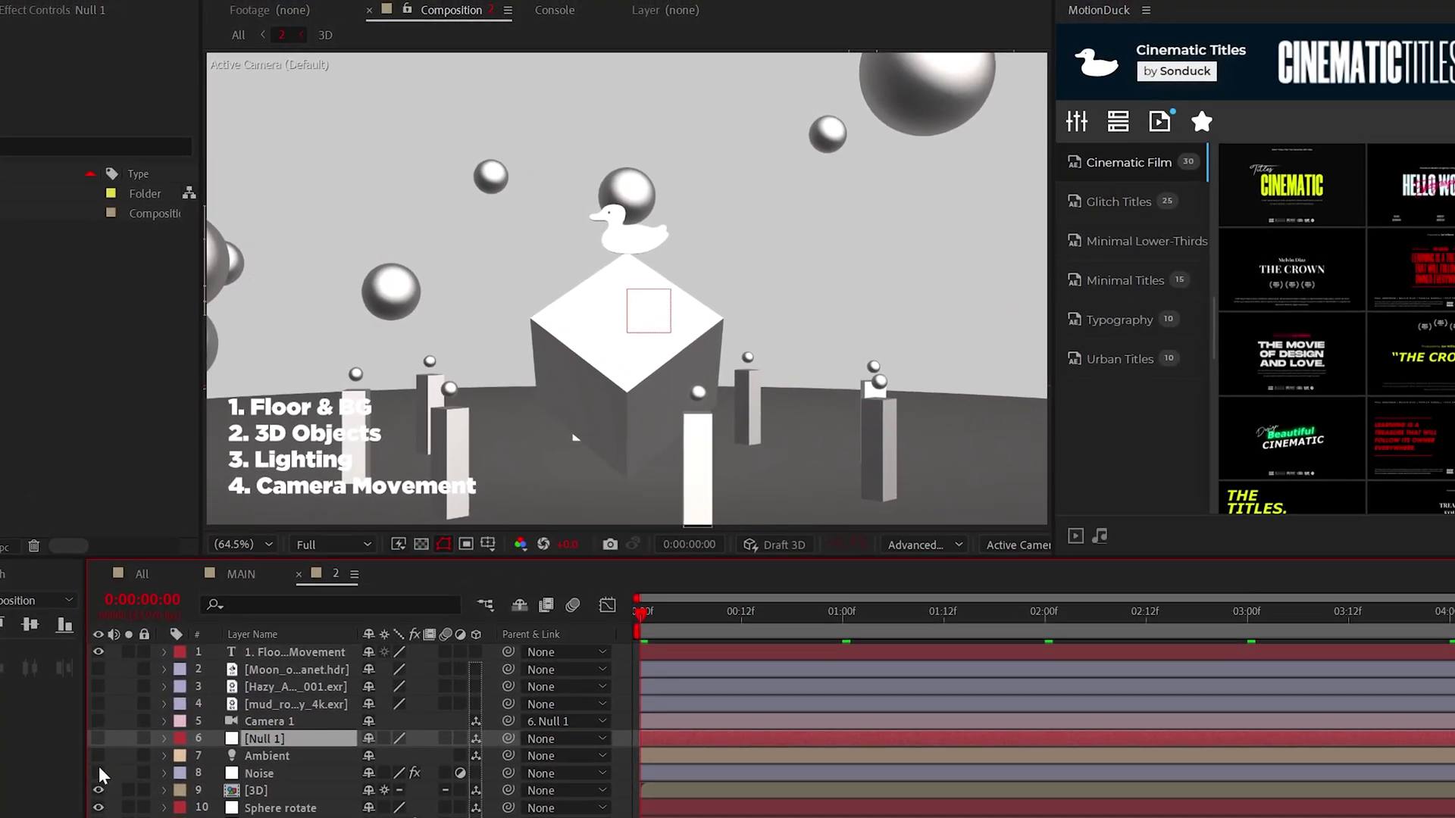
pyautogui.moveTo(111, 737); pyautogui.dragTo(111, 753)
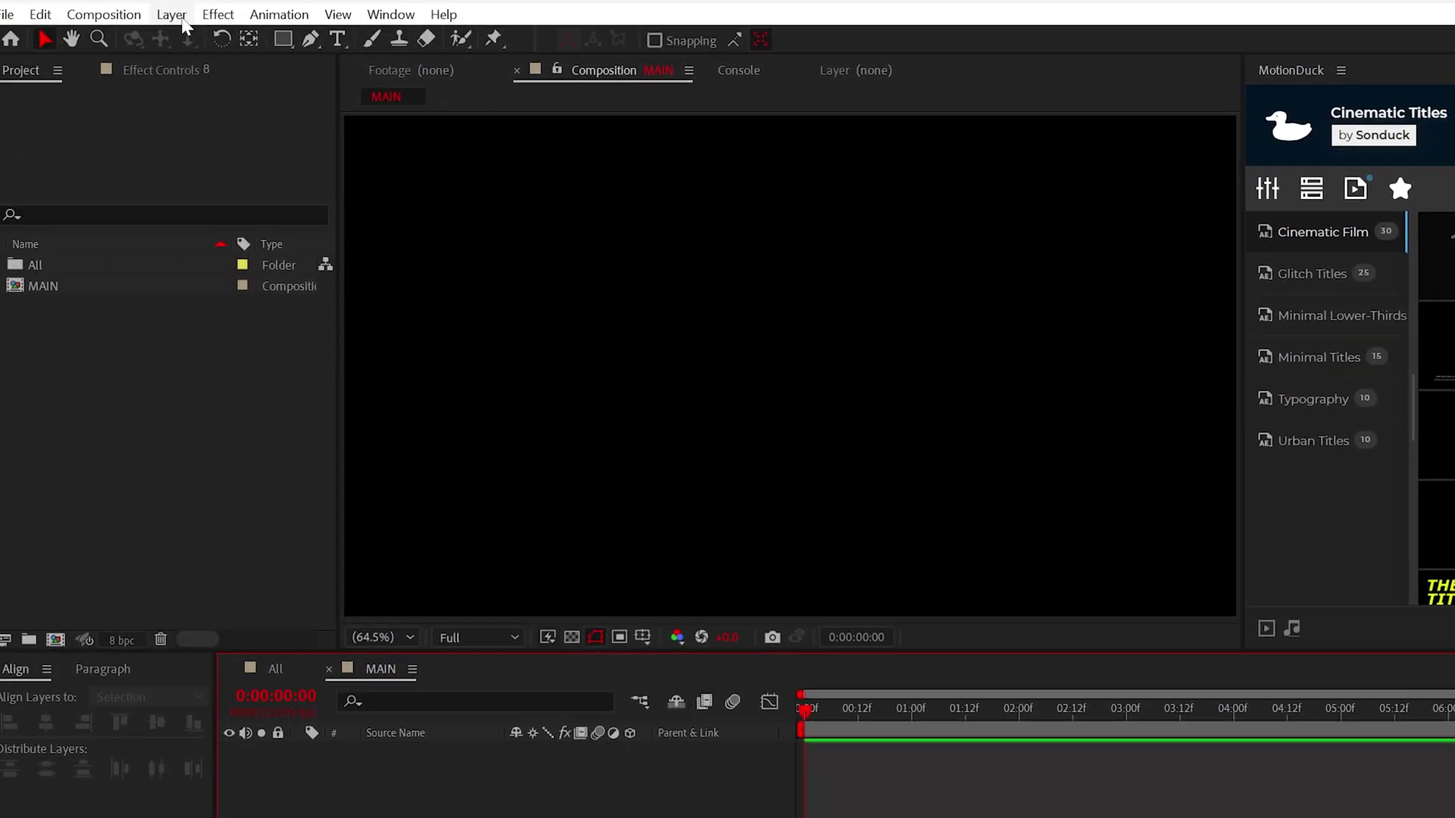
# Add a light gray 1920 x 1080 px solid named BG to the MAIN composition as the background.
pyautogui.click(170, 14)
pyautogui.moveTo(387, 45)
pyautogui.click(558, 67)
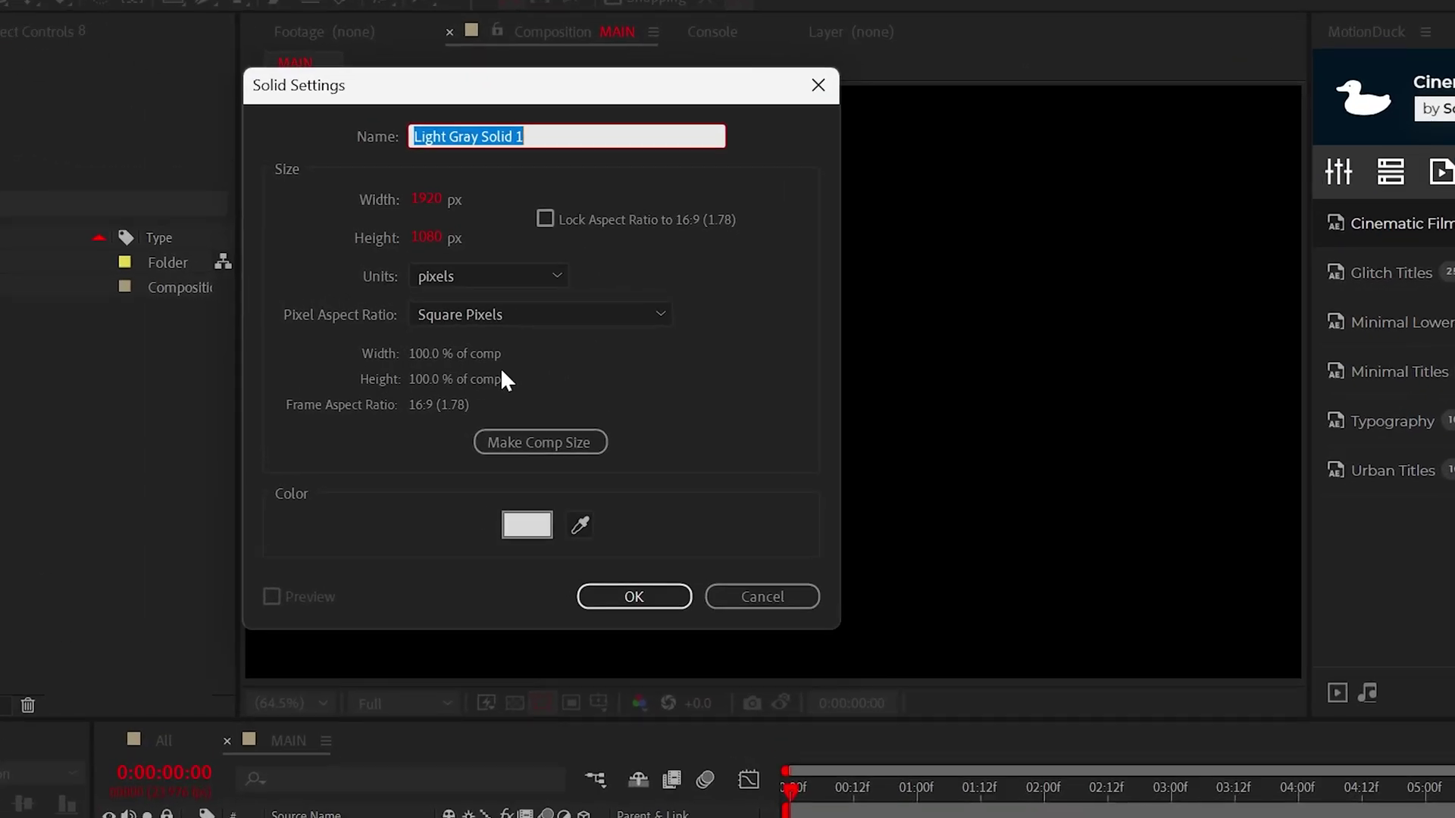
pyautogui.click(520, 522)
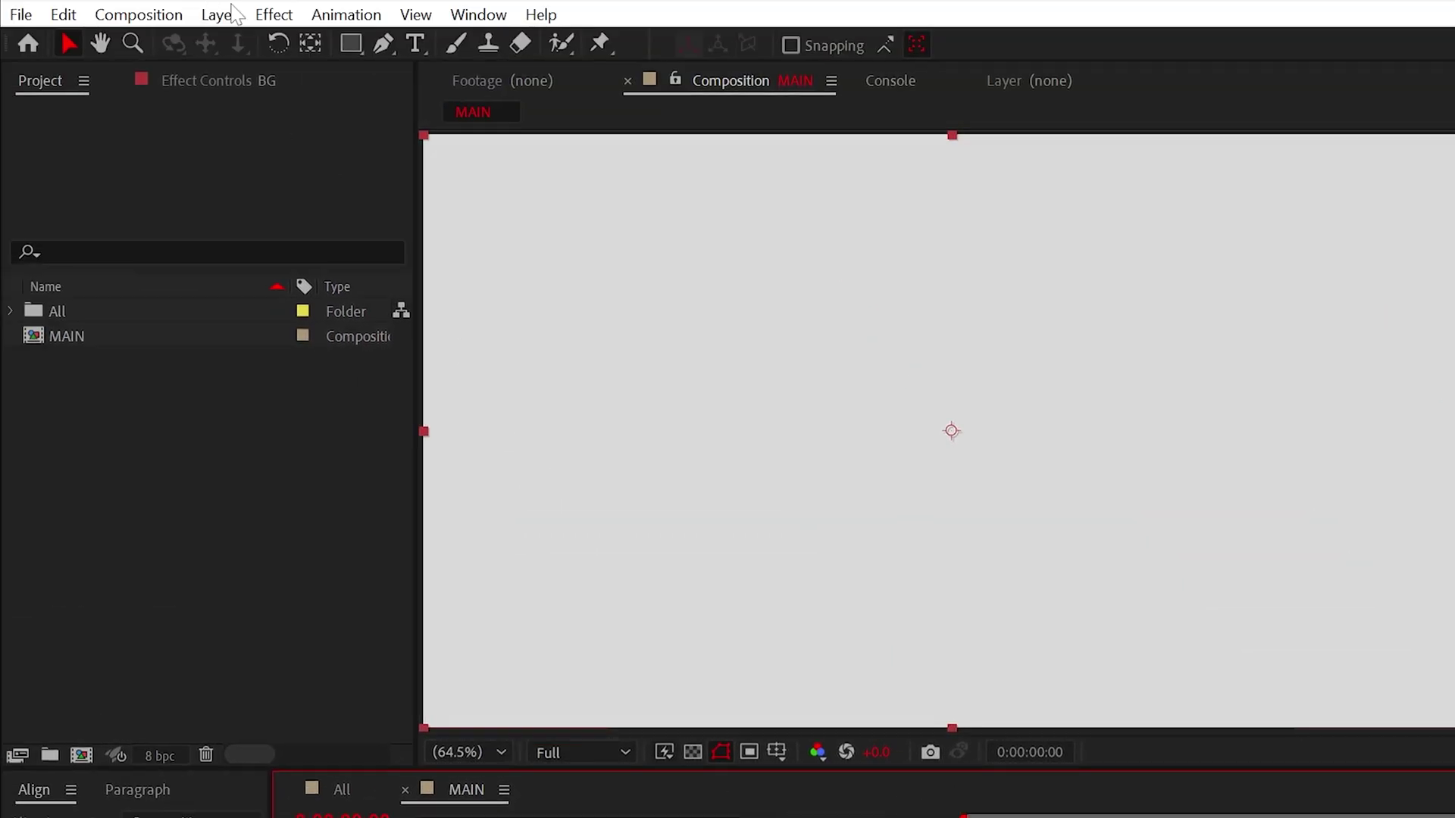
# Add a white 5000 x 5000 px solid named Floor above the background layer.
pyautogui.click(218, 15)
pyautogui.moveTo(250, 44)
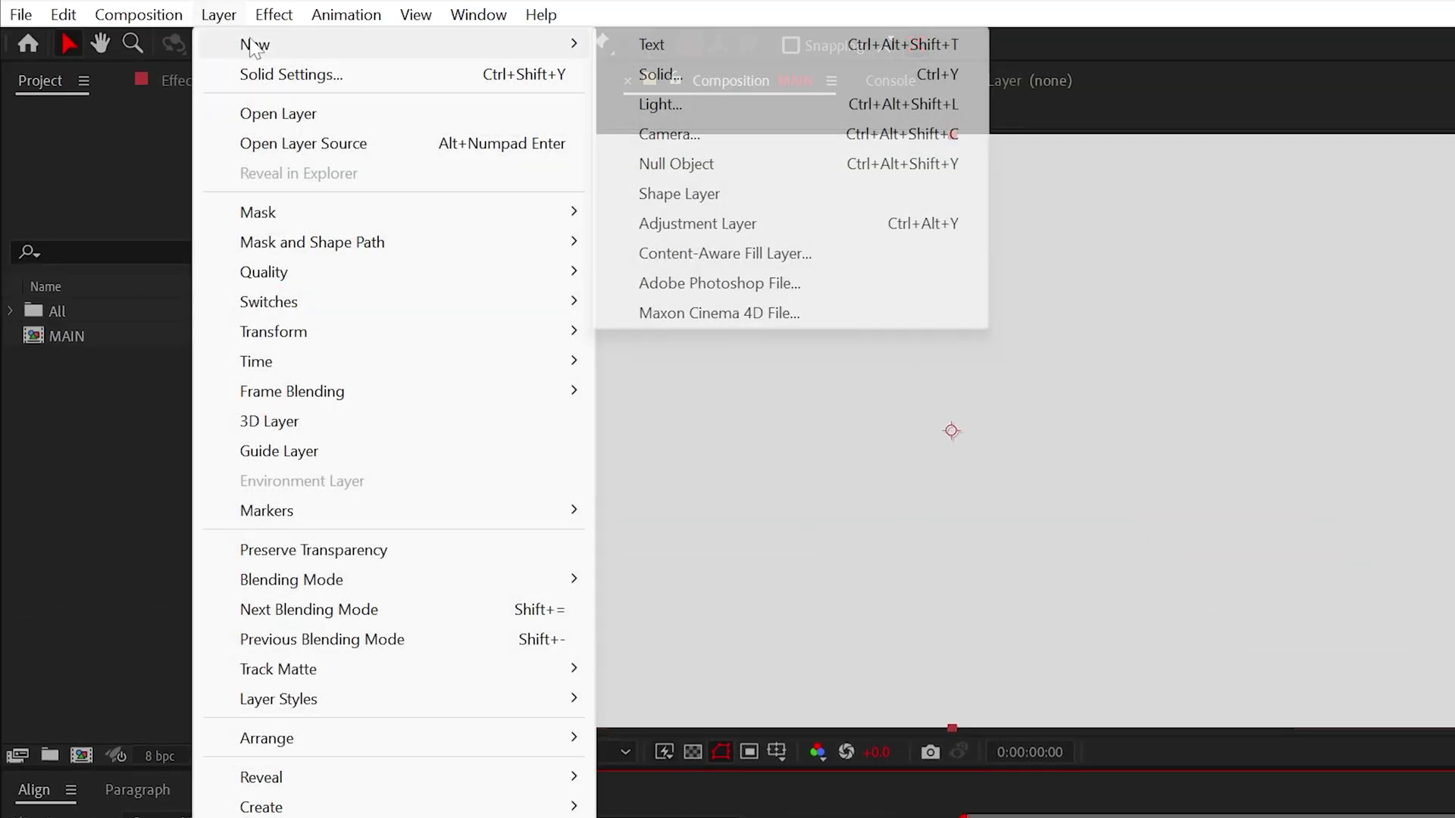
pyautogui.click(653, 75)
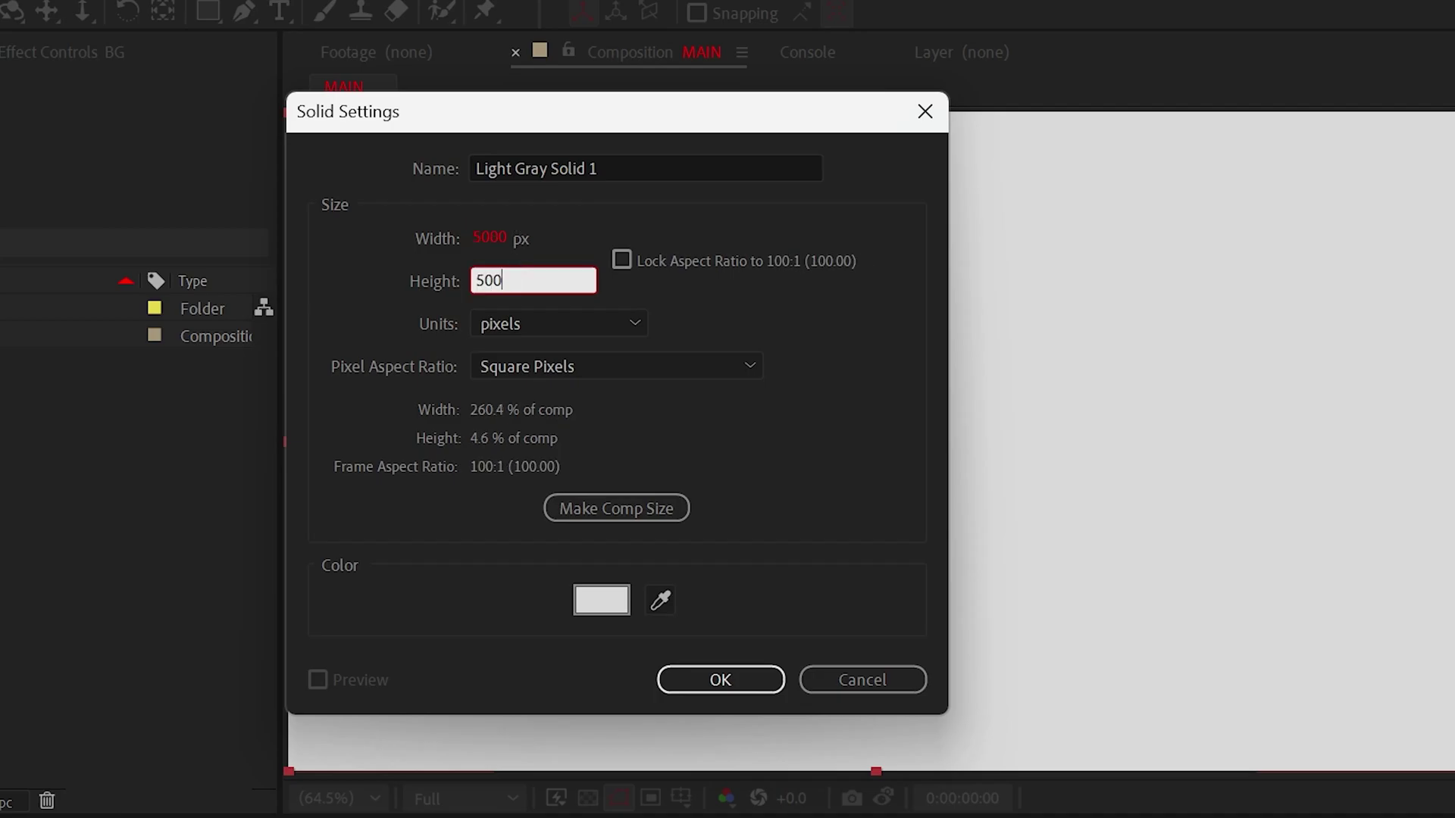
pyautogui.click(600, 600)
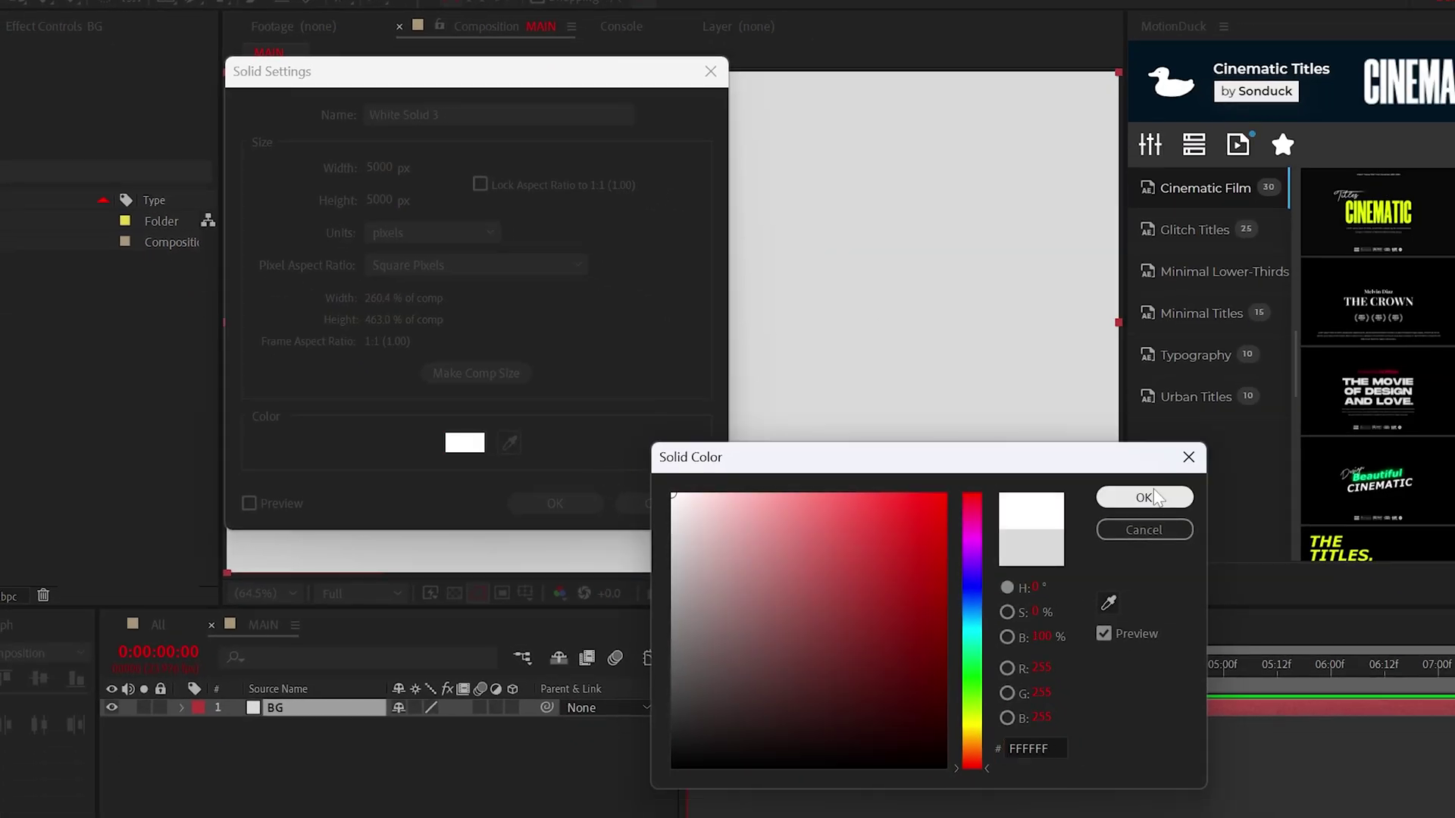
pyautogui.press('Return')
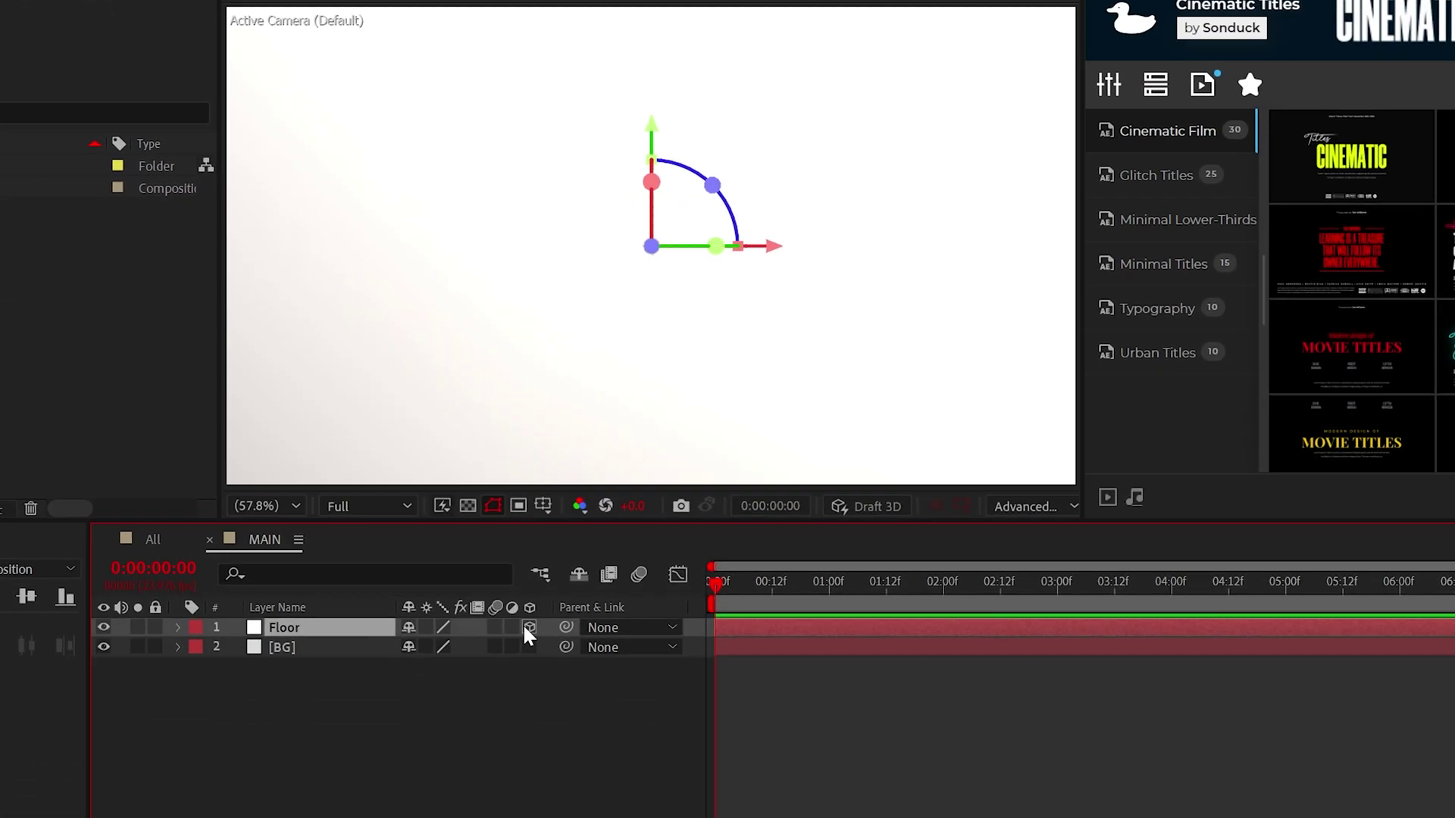
# Make the Floor layer 3D and set its X Rotation to 90 degrees.
pyautogui.click(513, 654)
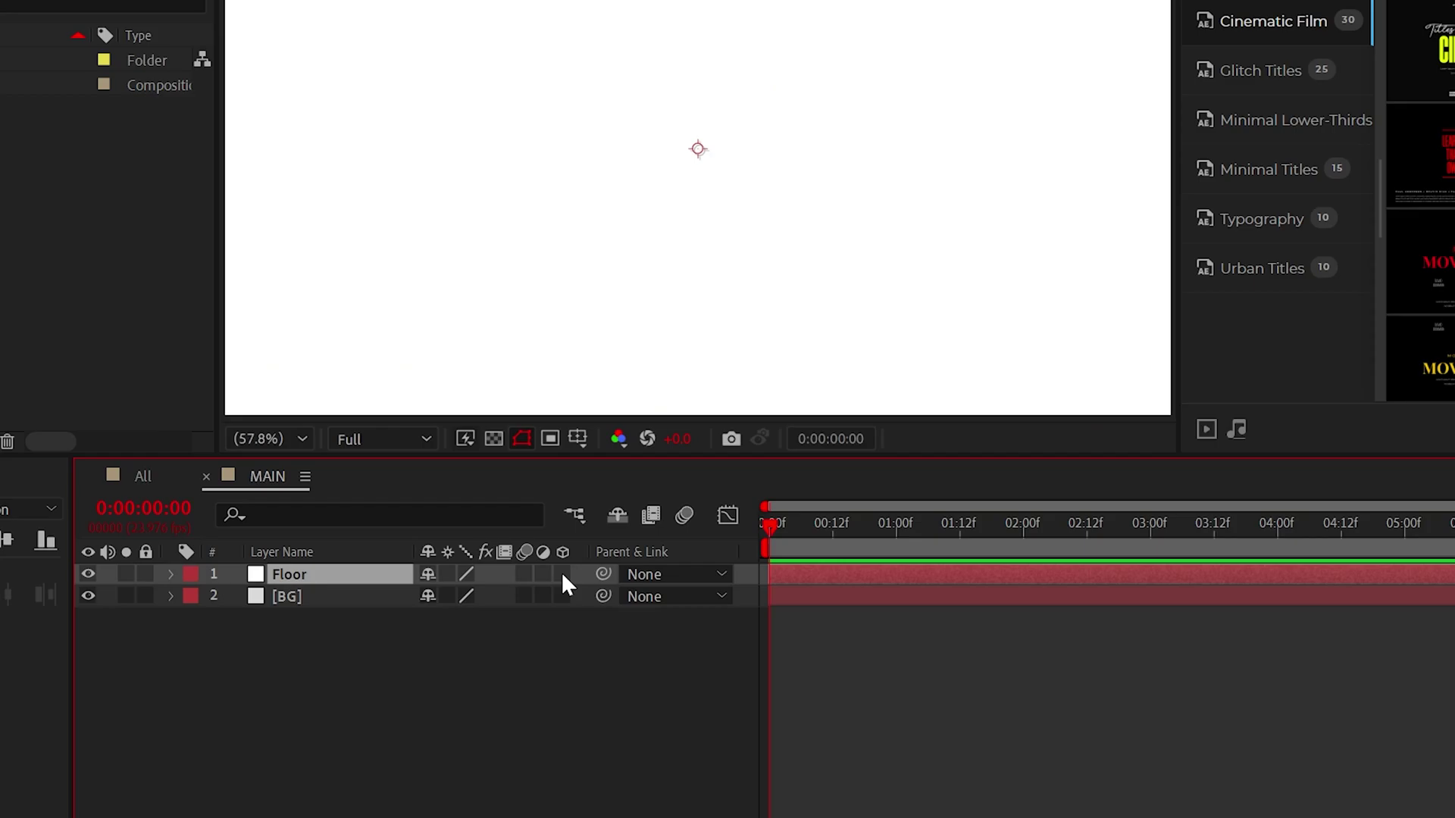
pyautogui.click(513, 655)
pyautogui.click(171, 576)
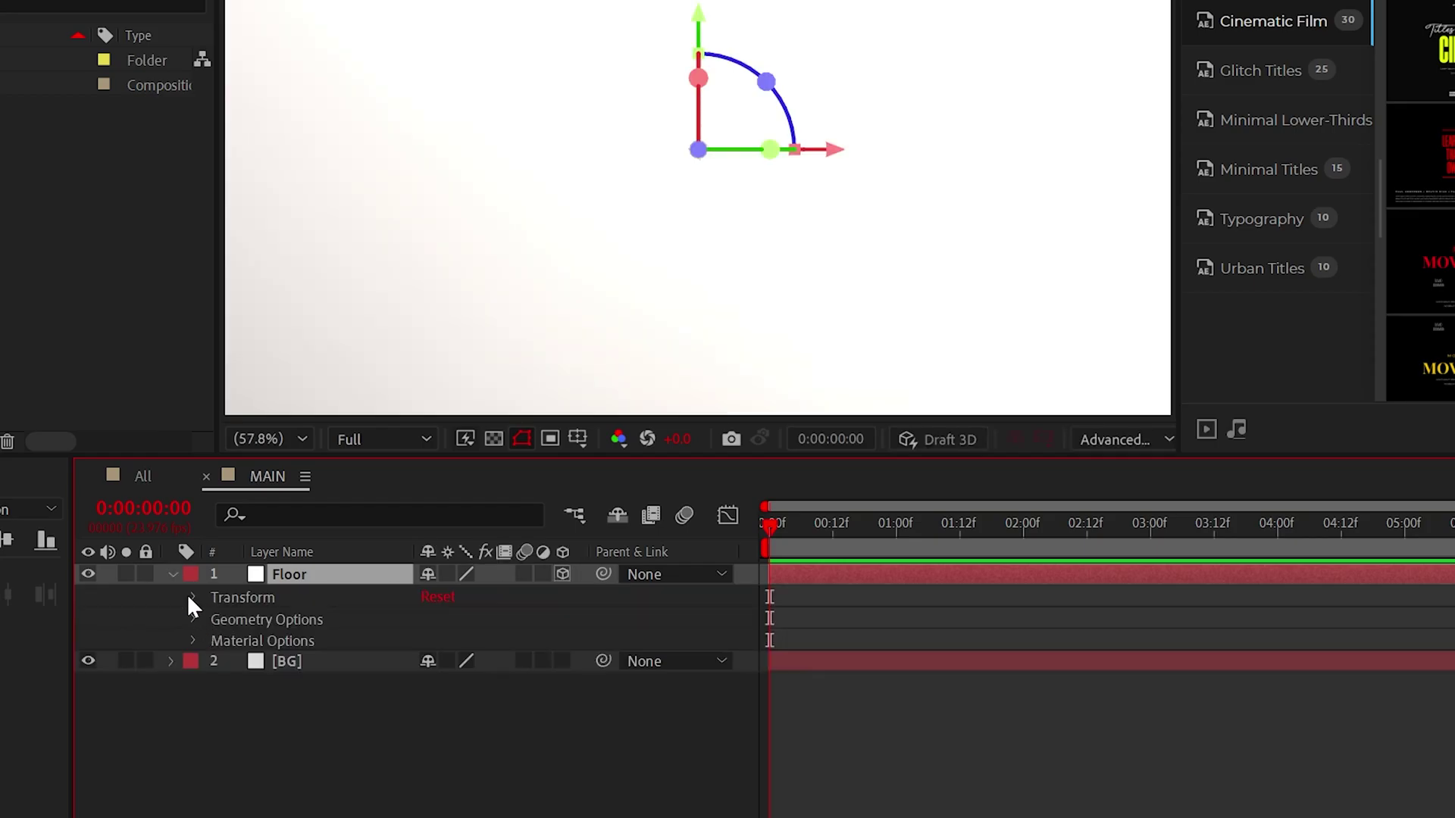
pyautogui.click(188, 594)
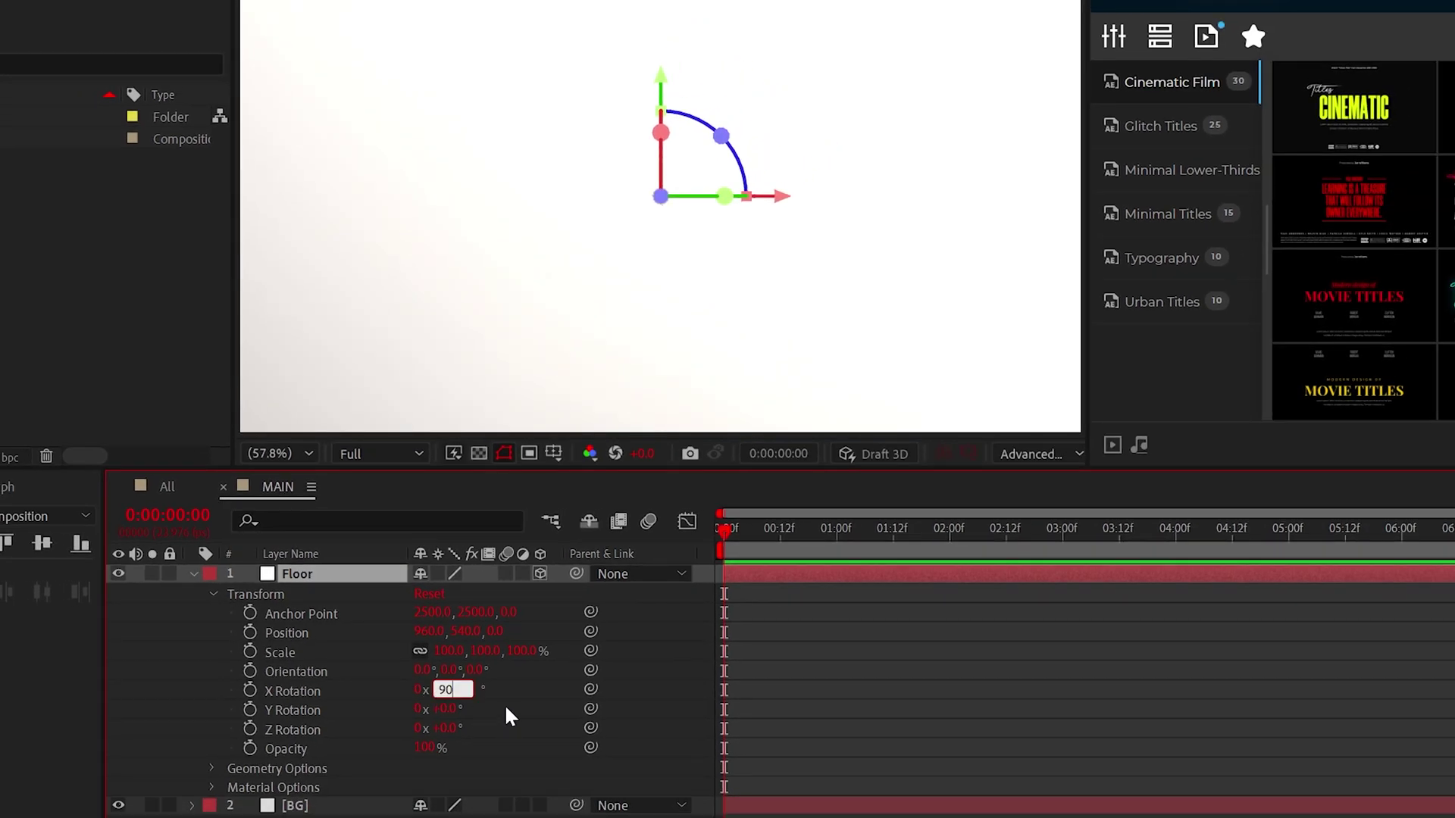
pyautogui.press('Return')
# Lower the Floor layer by increasing its Y position, and fit the composition in the viewer.
pyautogui.moveTo(459, 631); pyautogui.dragTo(504, 632)
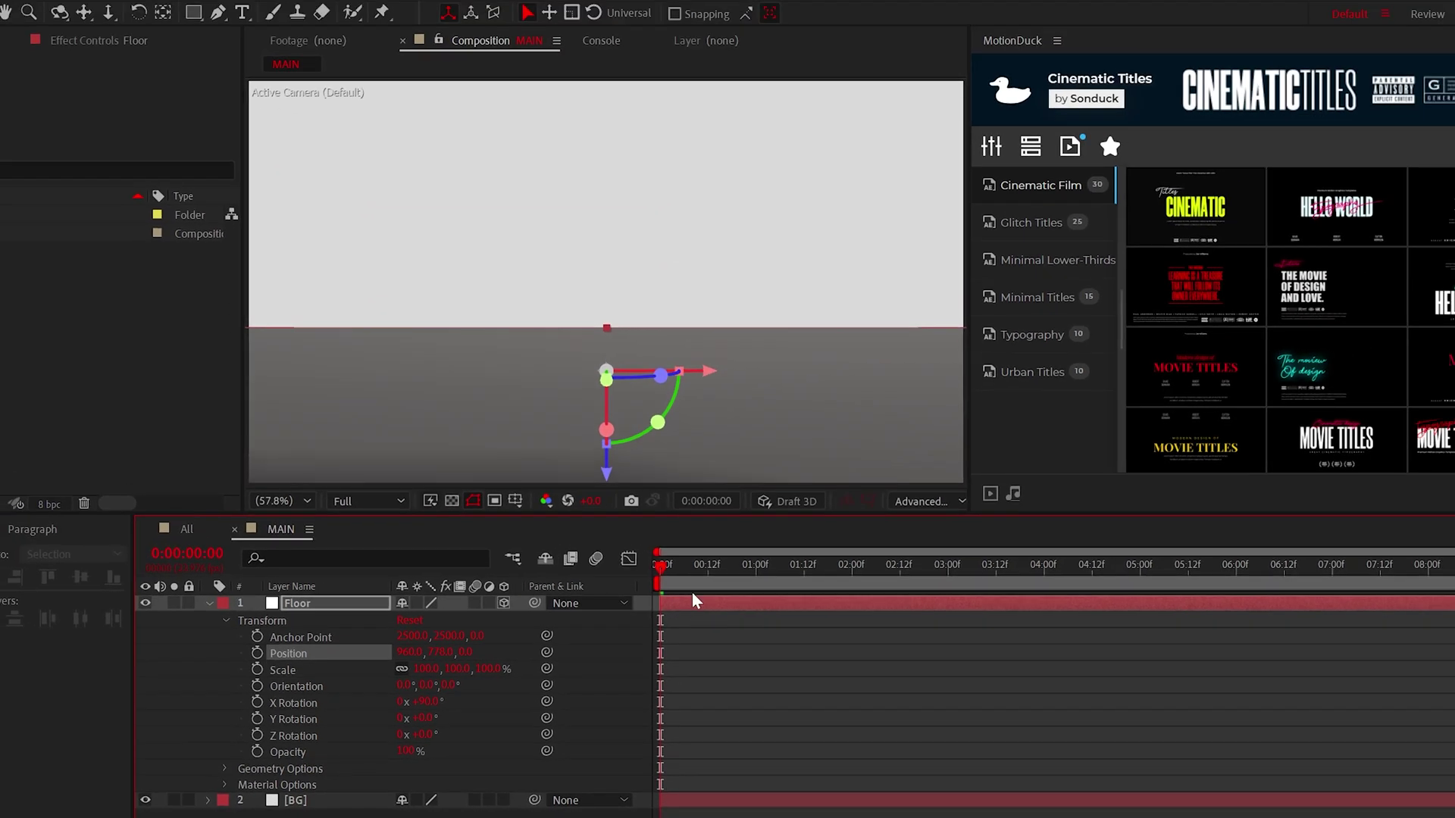
pyautogui.press('p')
pyautogui.scroll(-1, 554, 422)
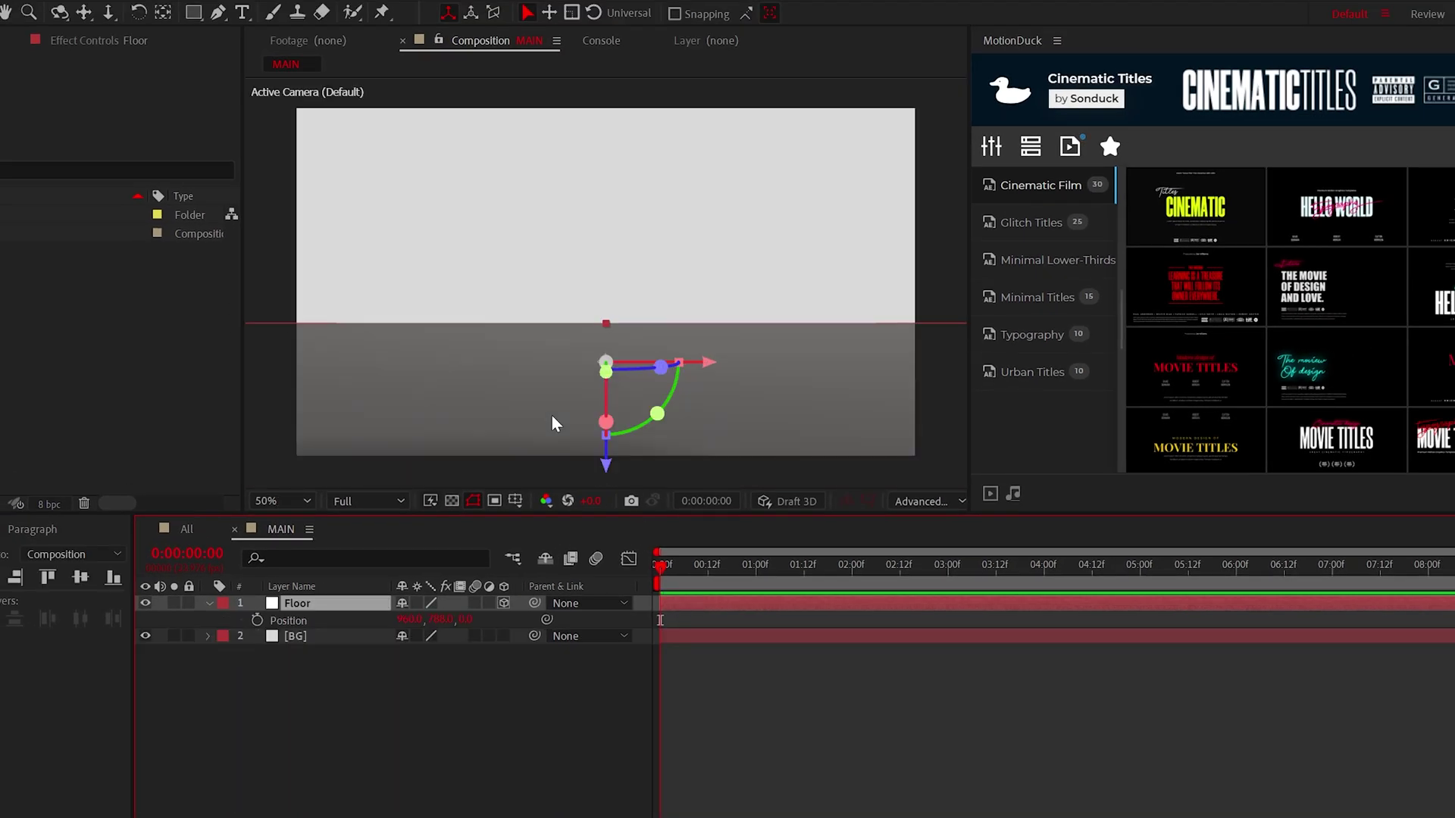
pyautogui.click(286, 503)
pyautogui.click(288, 524)
pyautogui.click(337, 750)
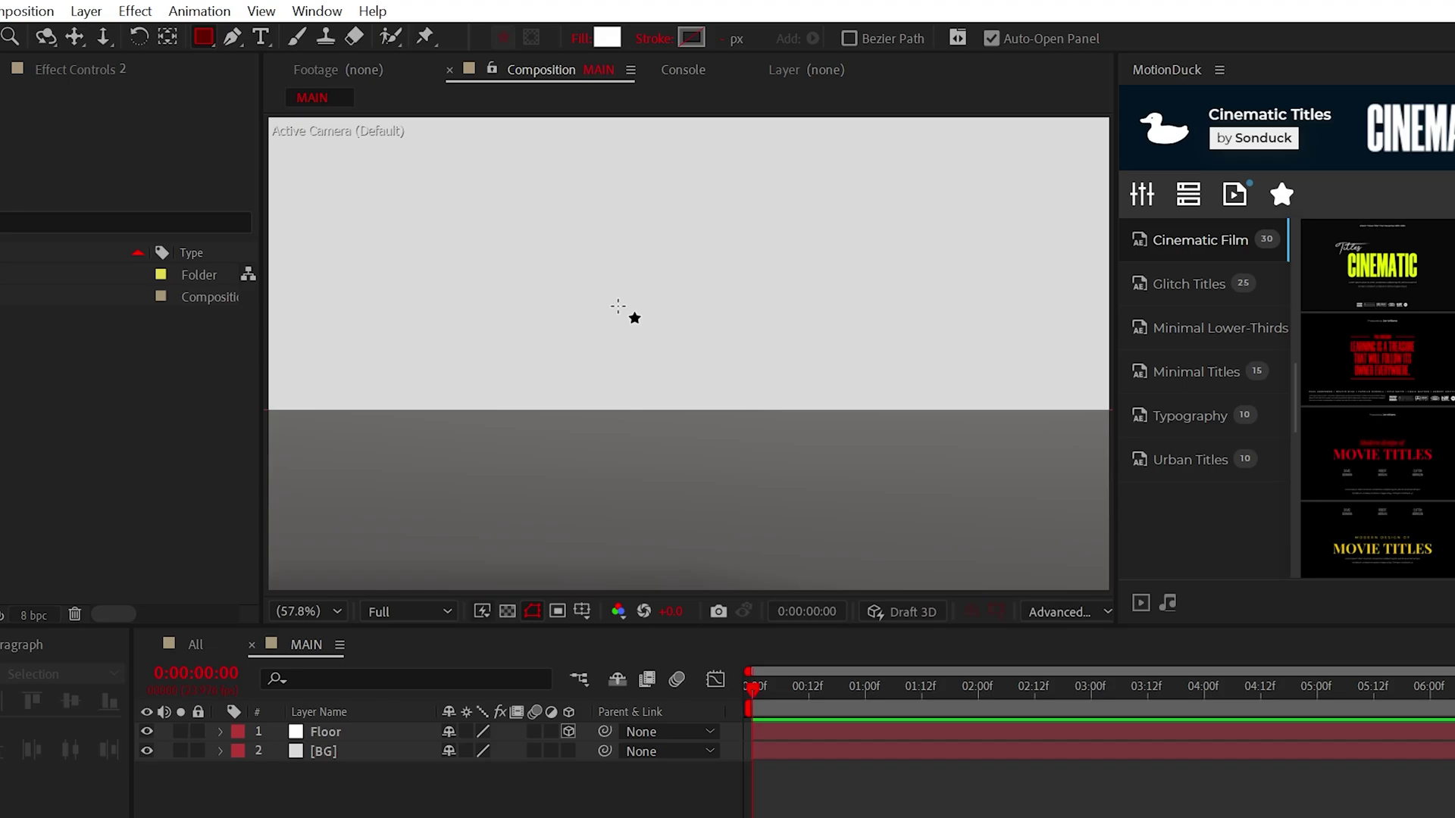
# Draw a white square without a stroke, about 502 px wide, and center it in the composition.
pyautogui.moveTo(618, 306); pyautogui.dragTo(690, 385)
pyautogui.moveTo(777, 486); pyautogui.dragTo(819, 535)
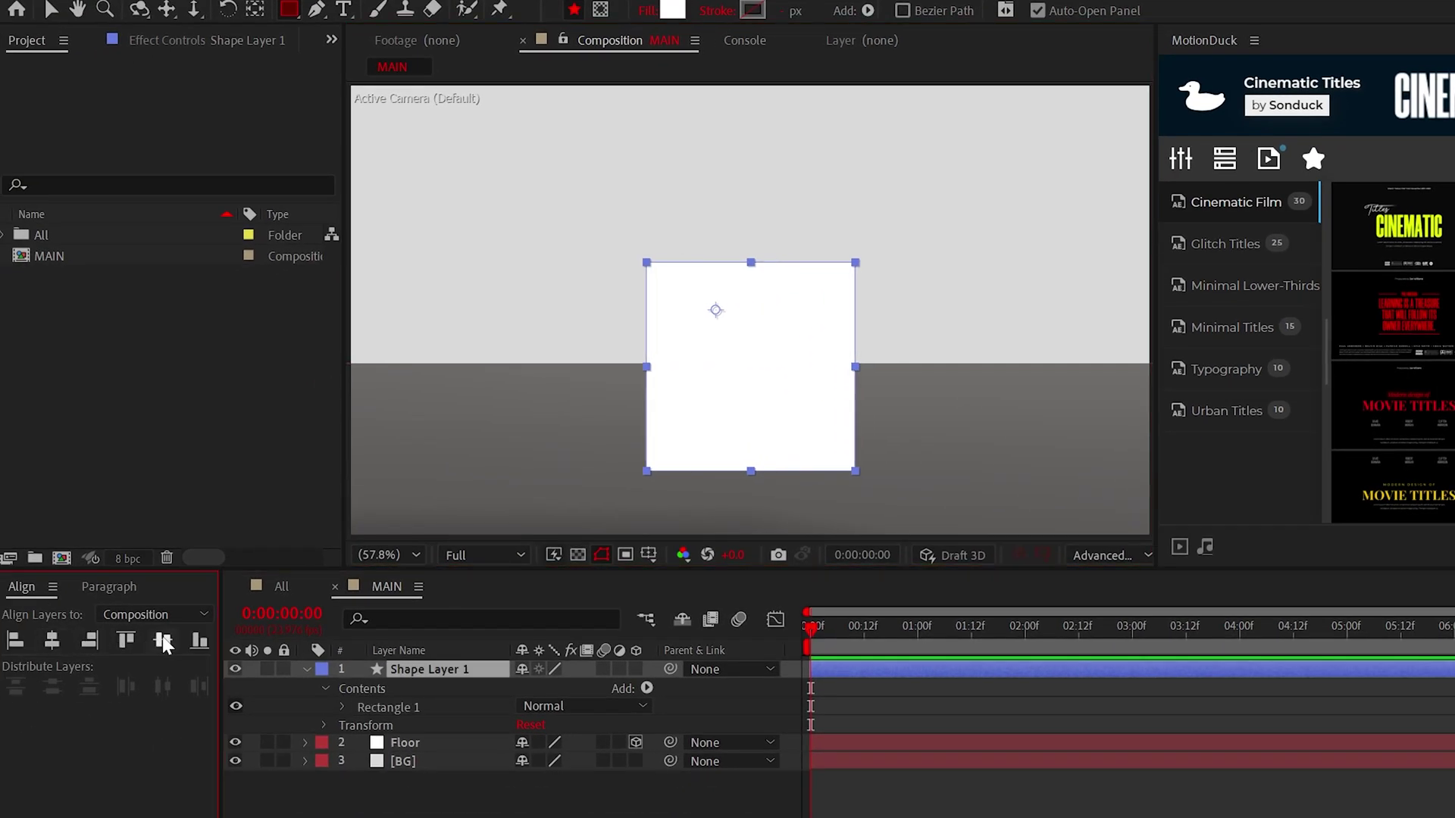
pyautogui.click(163, 642)
# Center the square layer's anchor point in its layer content.
pyautogui.click(177, 11)
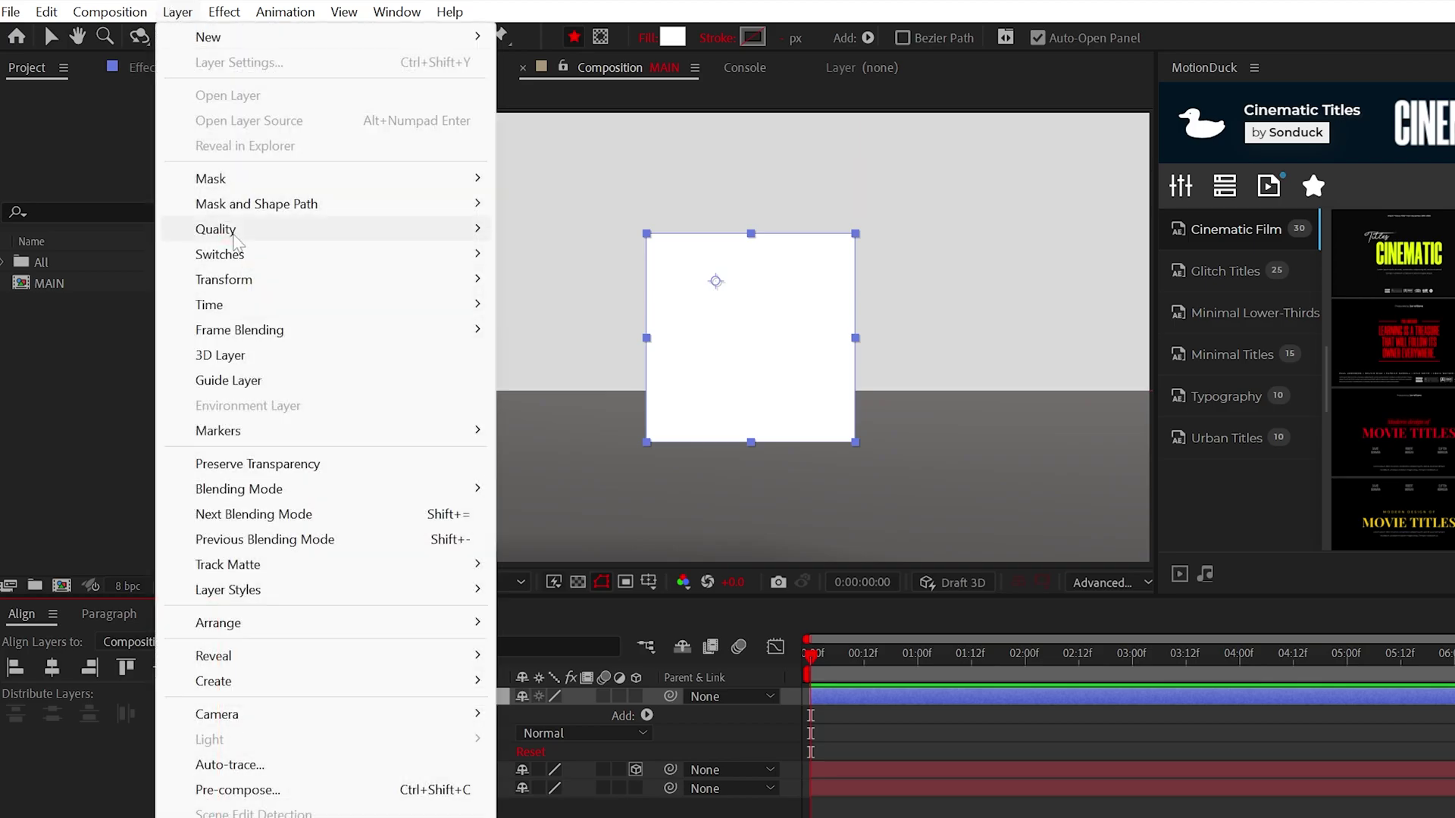
pyautogui.moveTo(243, 279)
pyautogui.click(650, 545)
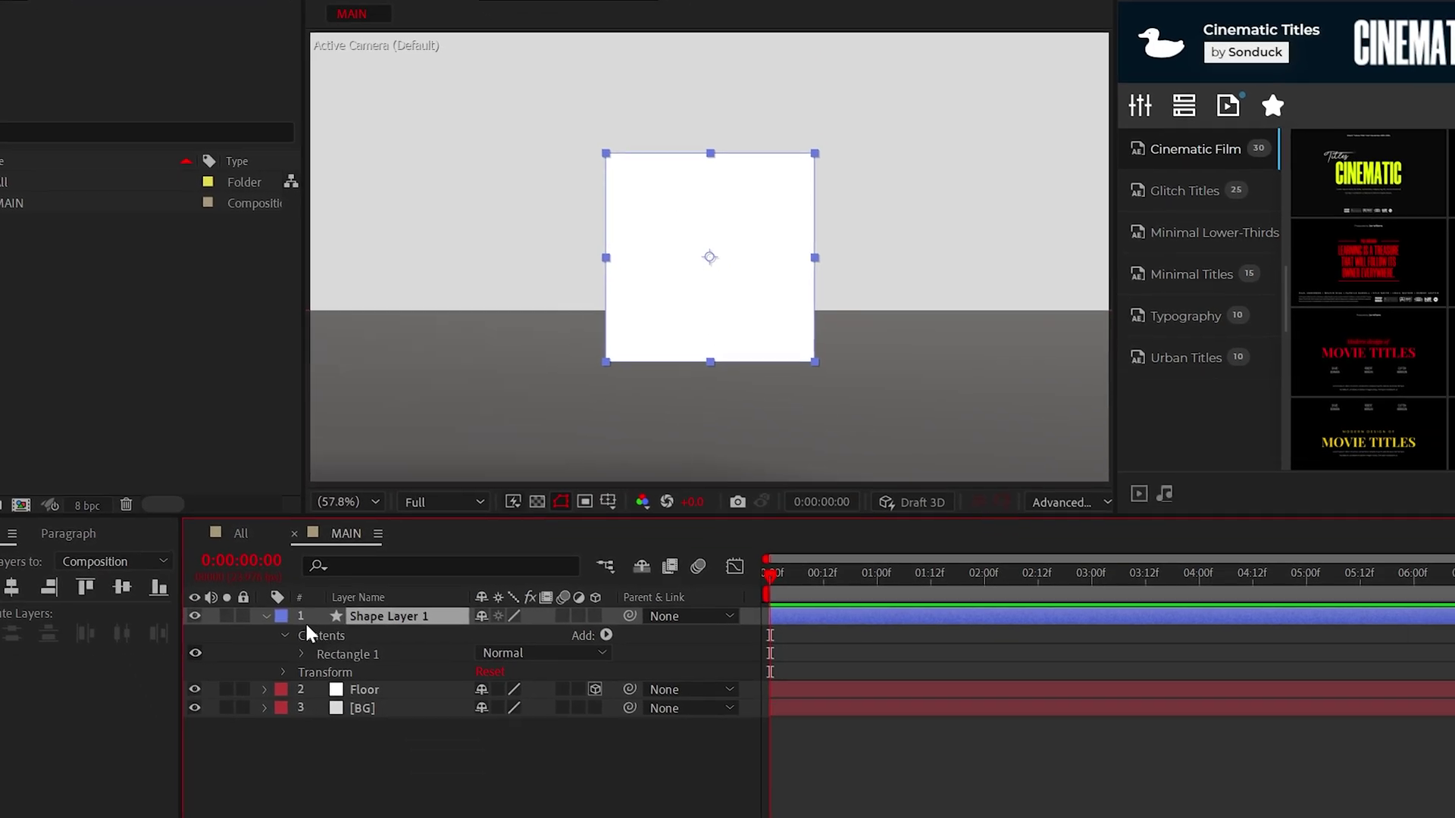
# Set the square's Rectangle Path size to 300 x 300 px.
pyautogui.click(300, 654)
pyautogui.click(317, 672)
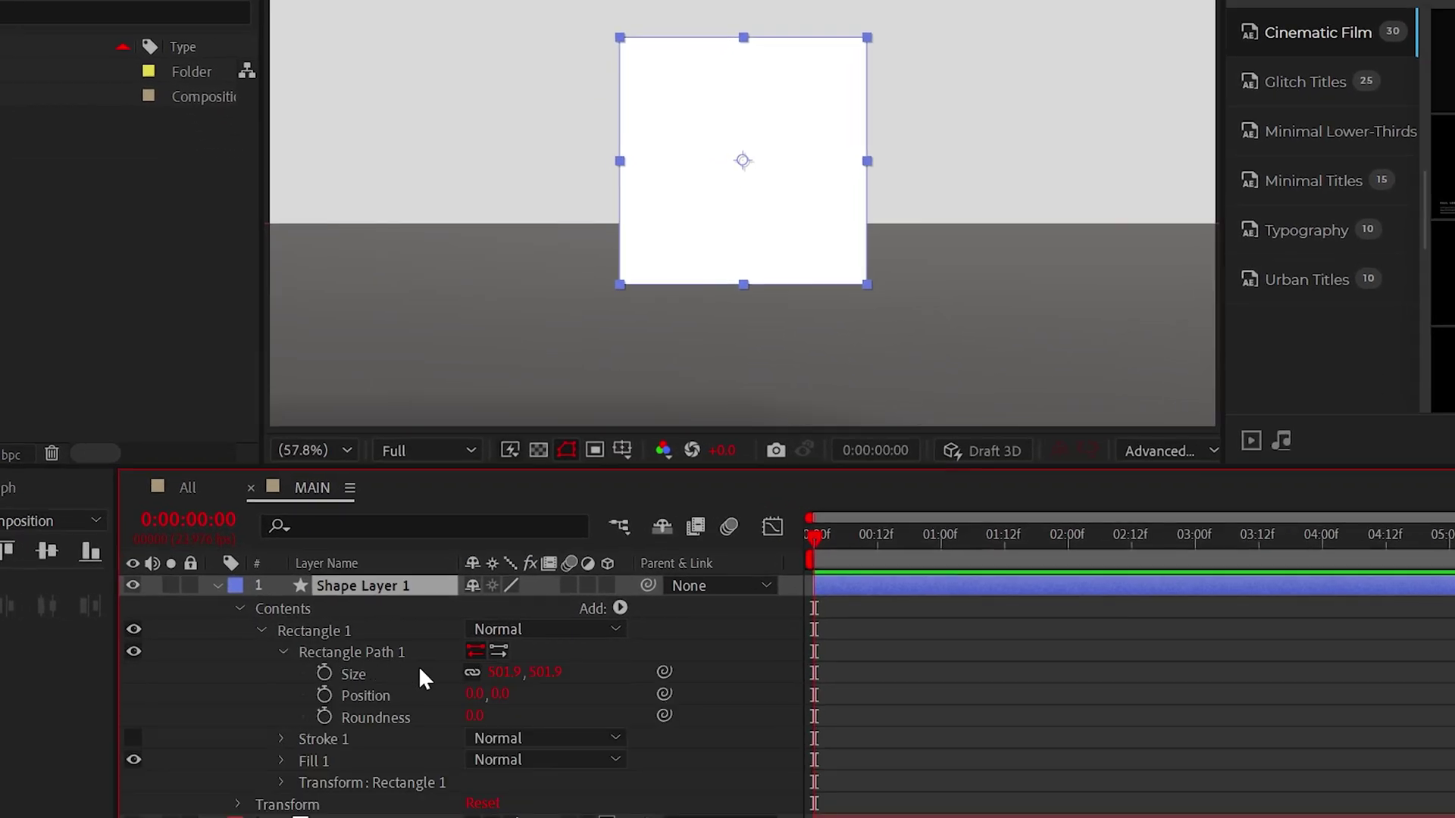
pyautogui.press('Tab')
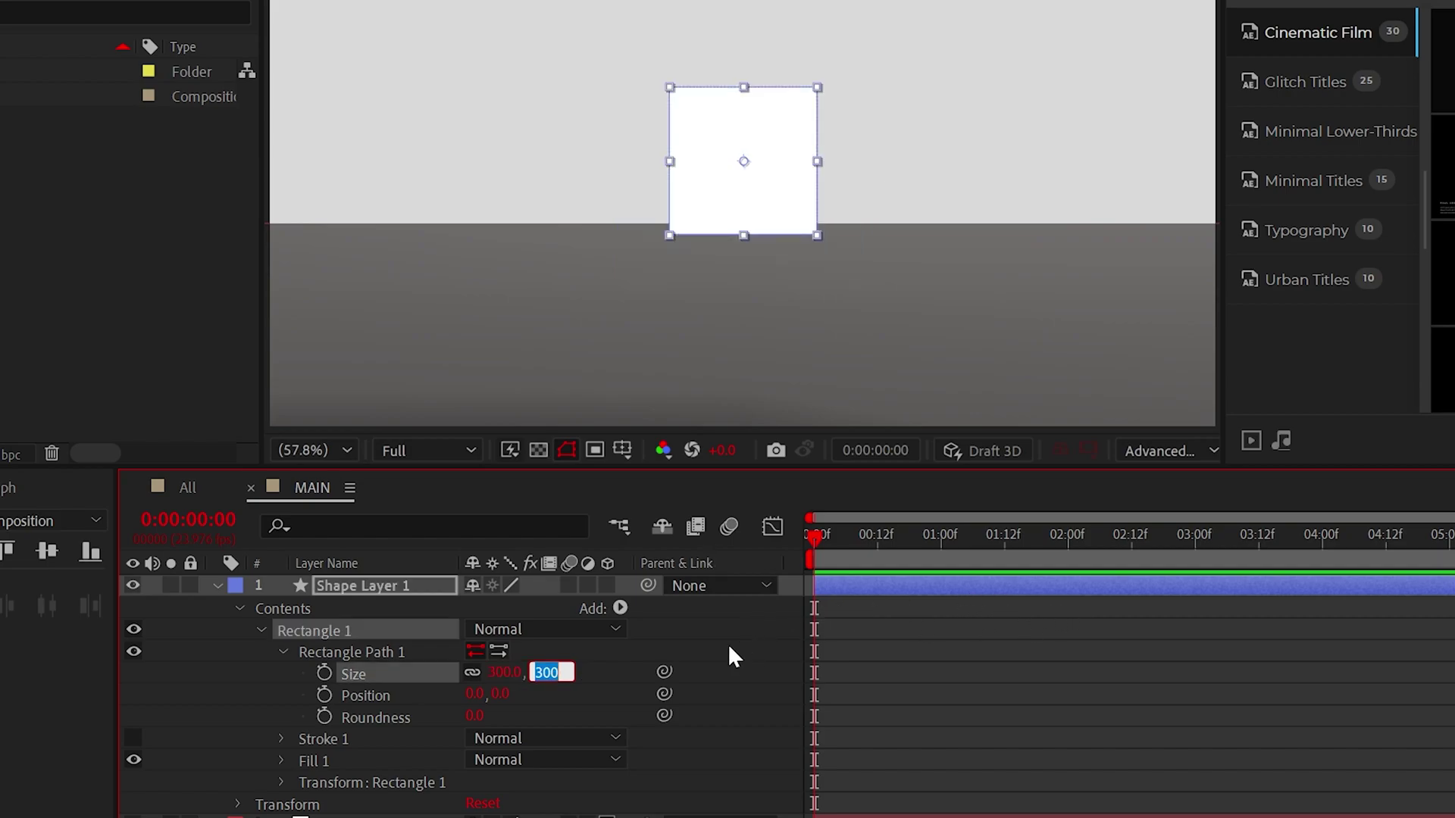
pyautogui.click(626, 673)
pyautogui.click(216, 585)
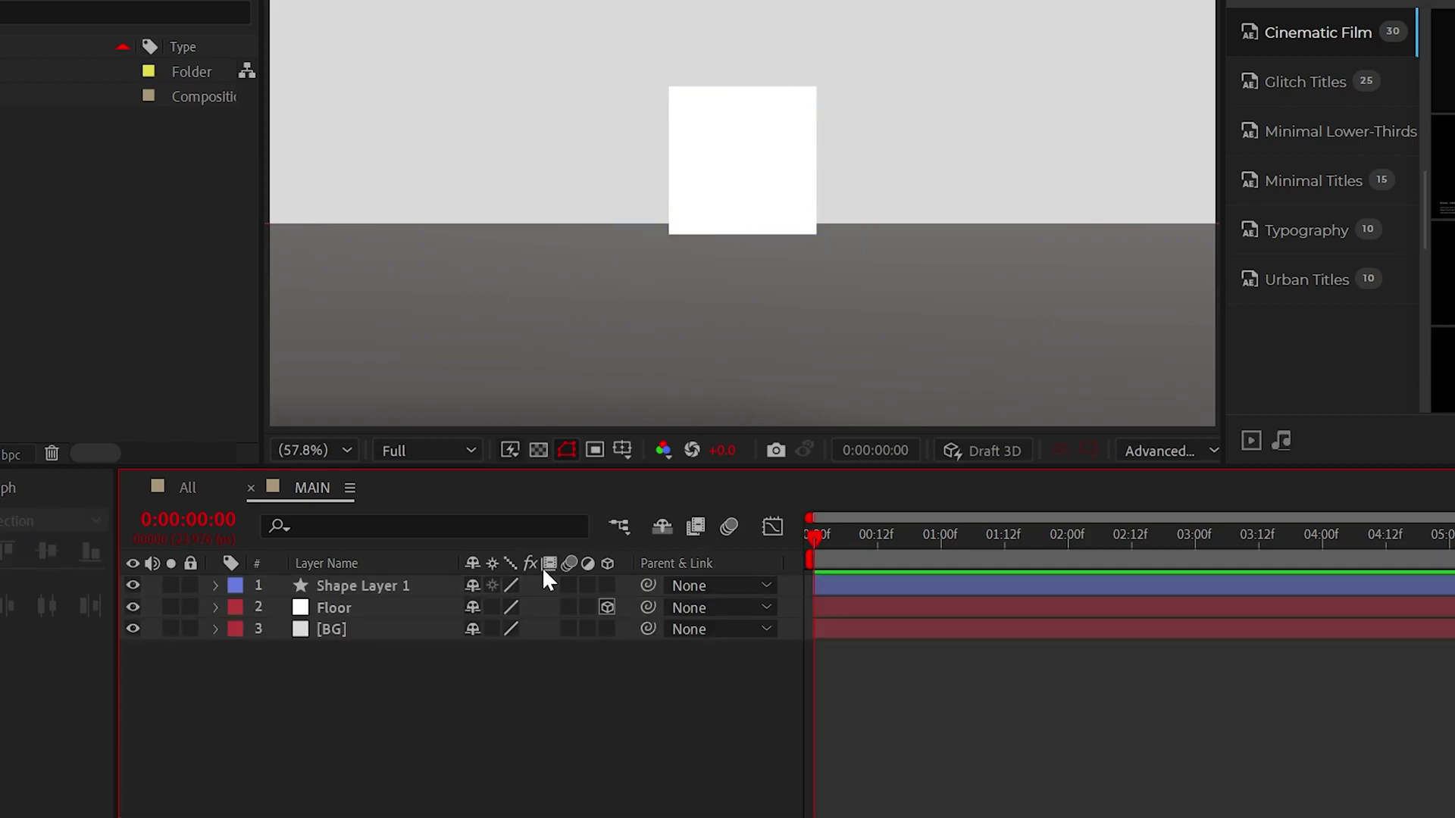
# Make Shape Layer 1 a 3D layer and set its Extrusion Depth to 300 to form a cube.
pyautogui.click(607, 586)
pyautogui.click(215, 586)
pyautogui.click(232, 608)
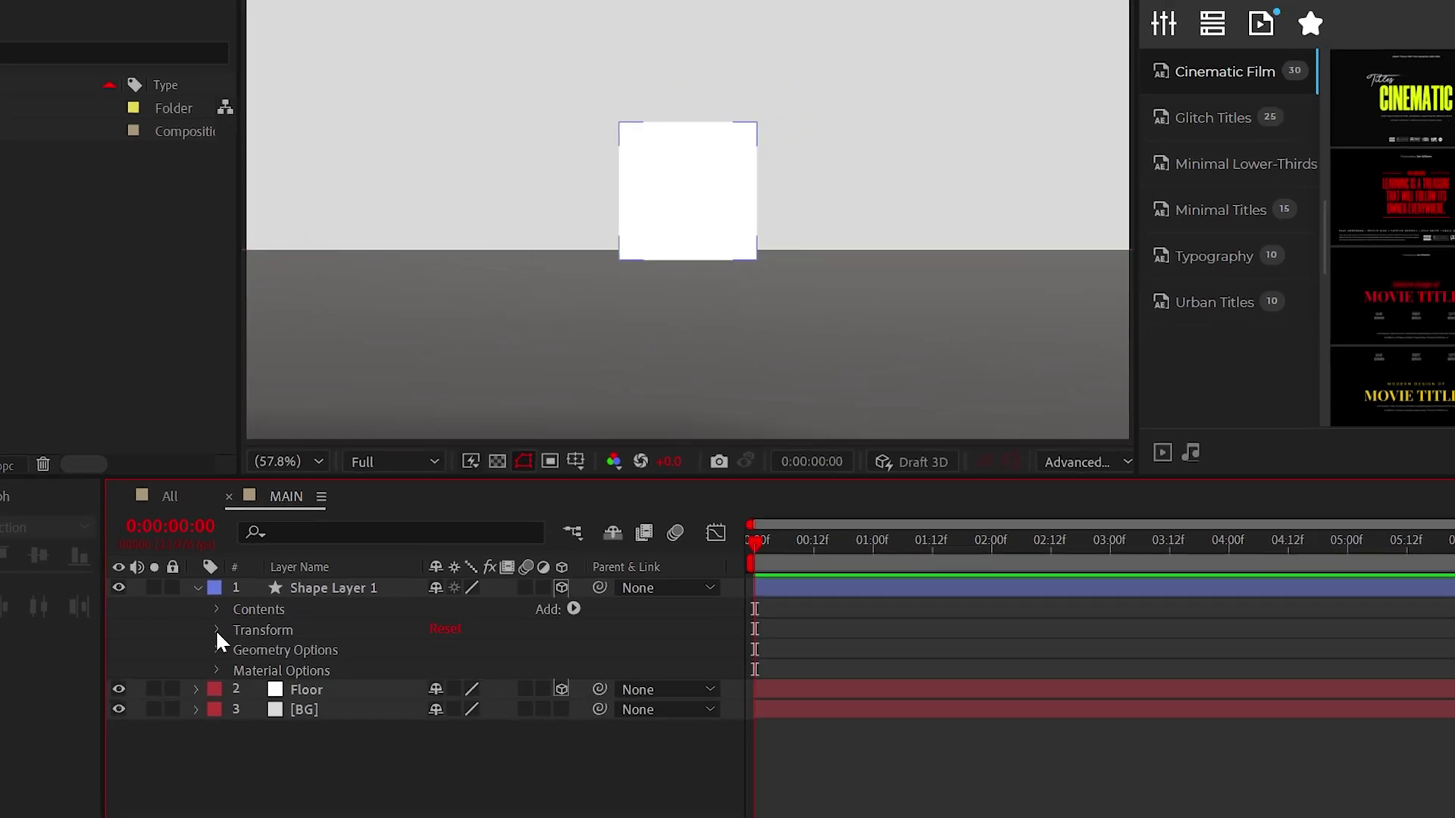
pyautogui.click(248, 653)
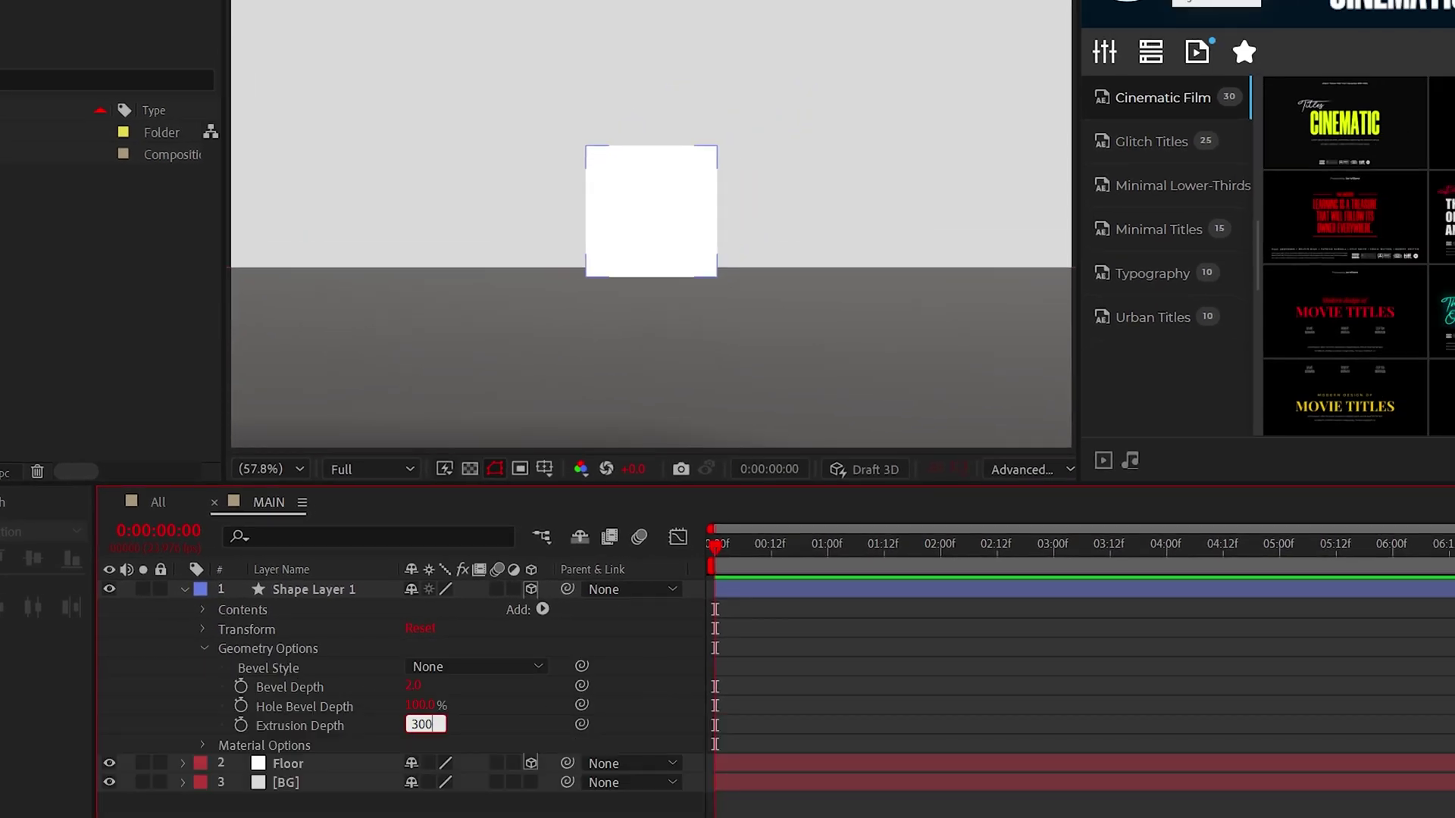
# Widen the composition viewer and split it into two views, with the second one showing the Right view.
pyautogui.moveTo(653, 161); pyautogui.dragTo(454, 133)
pyautogui.moveTo(455, 199); pyautogui.dragTo(526, 262)
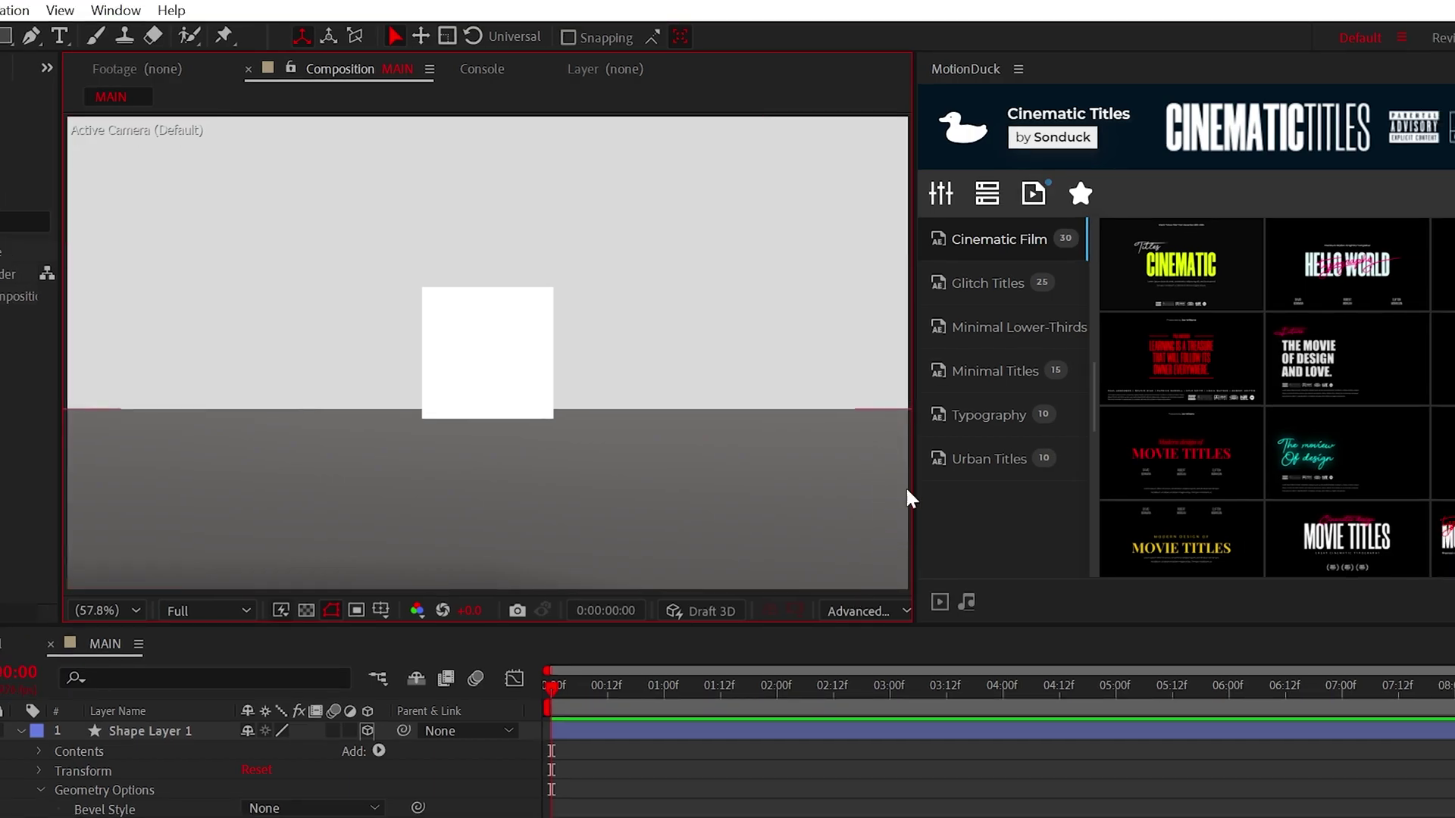
pyautogui.moveTo(1078, 406); pyautogui.dragTo(1444, 523)
pyautogui.click(1374, 615)
pyautogui.click(1405, 664)
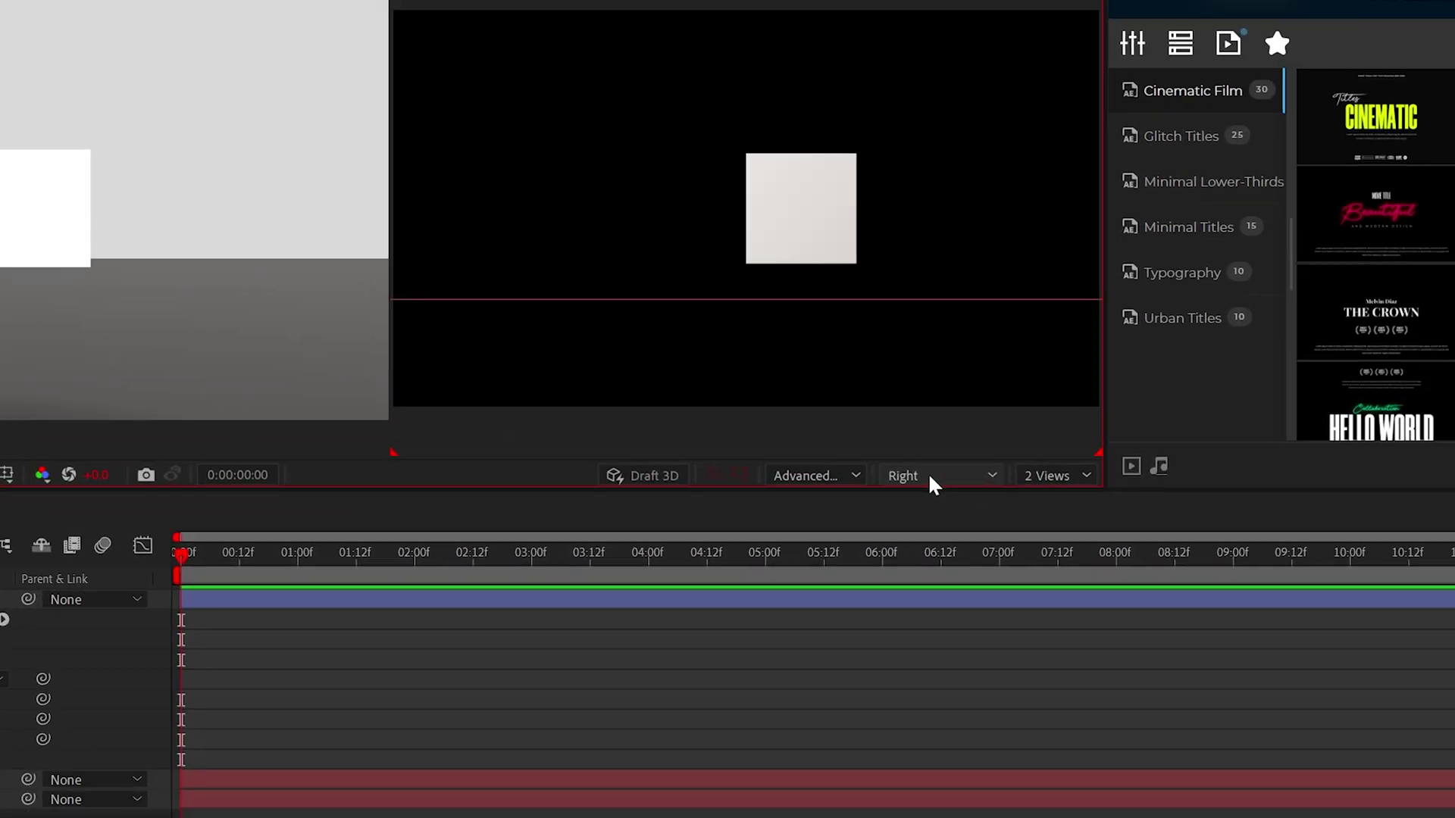
pyautogui.click(930, 477)
pyautogui.click(741, 633)
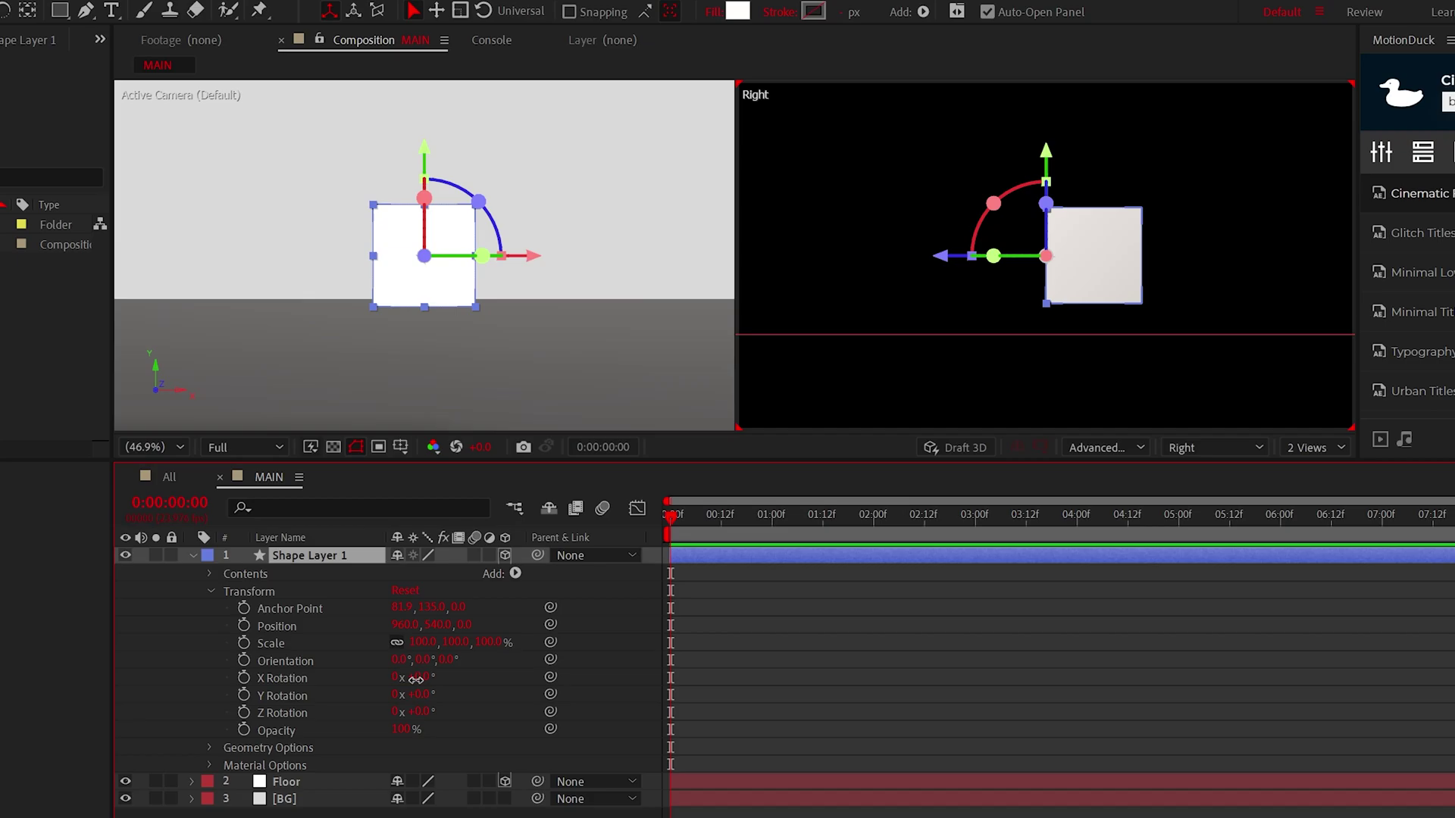
# Try rotating the cube around its X axis, and undo the rotation.
pyautogui.moveTo(416, 679)
pyautogui.mouseDown()
pyautogui.moveTo(461, 682)
pyautogui.moveTo(426, 679)
pyautogui.moveTo(438, 698)
pyautogui.mouseUp()
pyautogui.hotkey('ctrl', 'z')
pyautogui.hotkey('ctrl', 'z')
# Set the cube's anchor point Z value to 150 so the pivot sits at the middle of its depth.
pyautogui.click(284, 608)
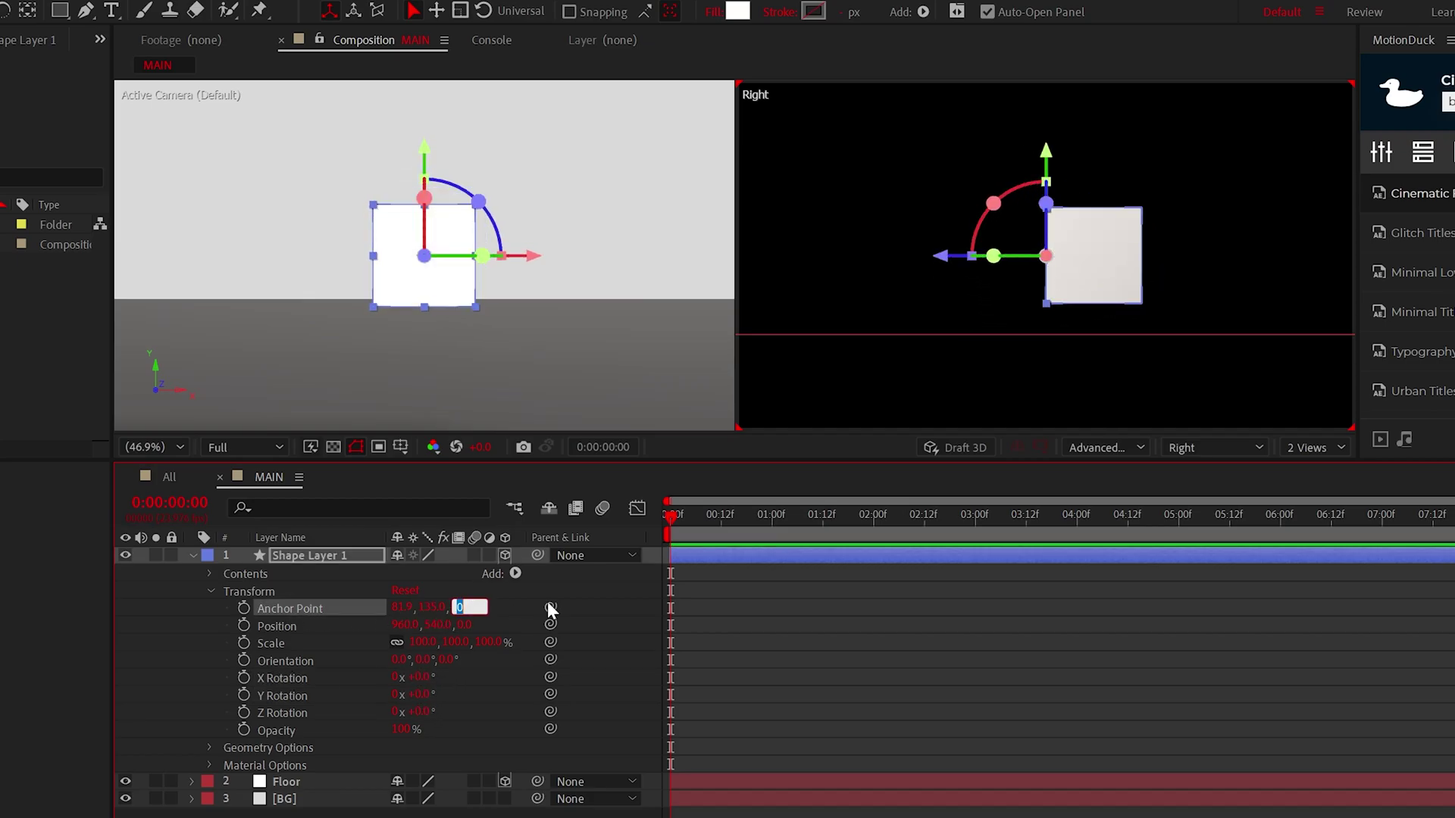
pyautogui.write('150')
pyautogui.click(523, 605)
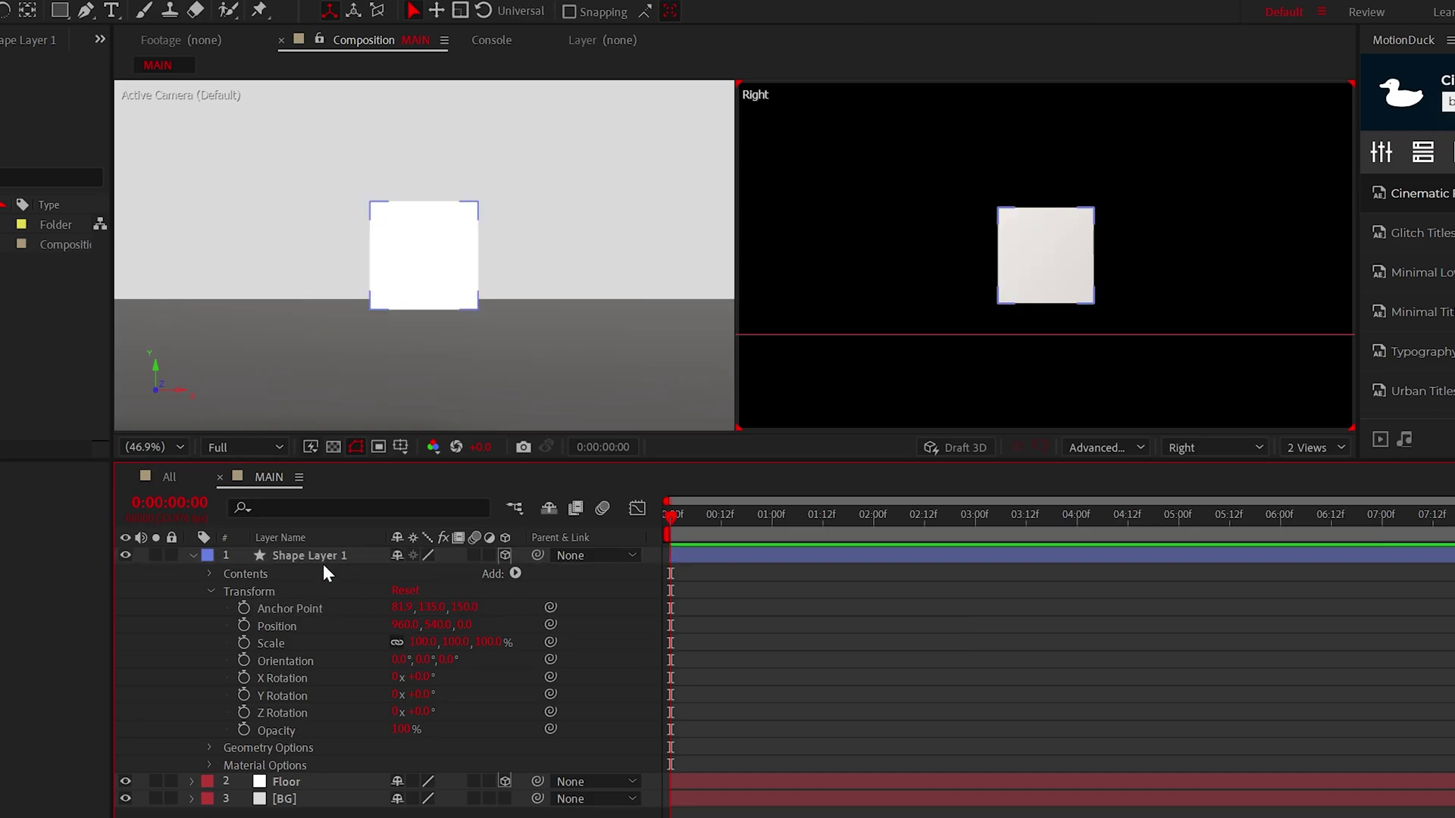
# Reveal all modified properties of Shape Layer 1 to review the rectangle's size alongside its anchor point and extrusion depth.
pyautogui.click(320, 558)
pyautogui.press('u')
pyautogui.press('u')
pyautogui.press('u')
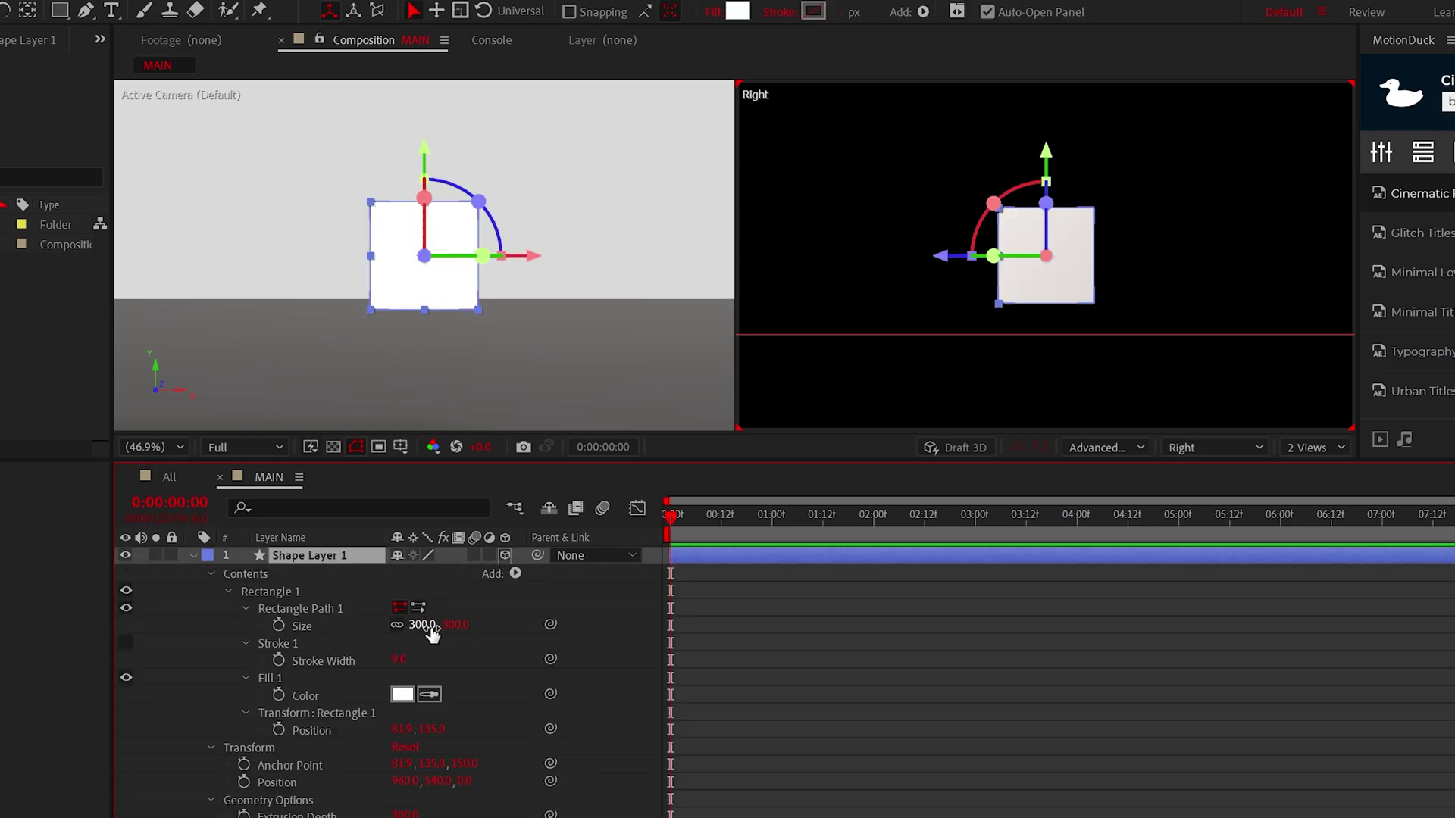
# Set the cube's X and Y rotation to 45° and lower it to a Y position of about 705.
pyautogui.click(194, 556)
pyautogui.click(194, 555)
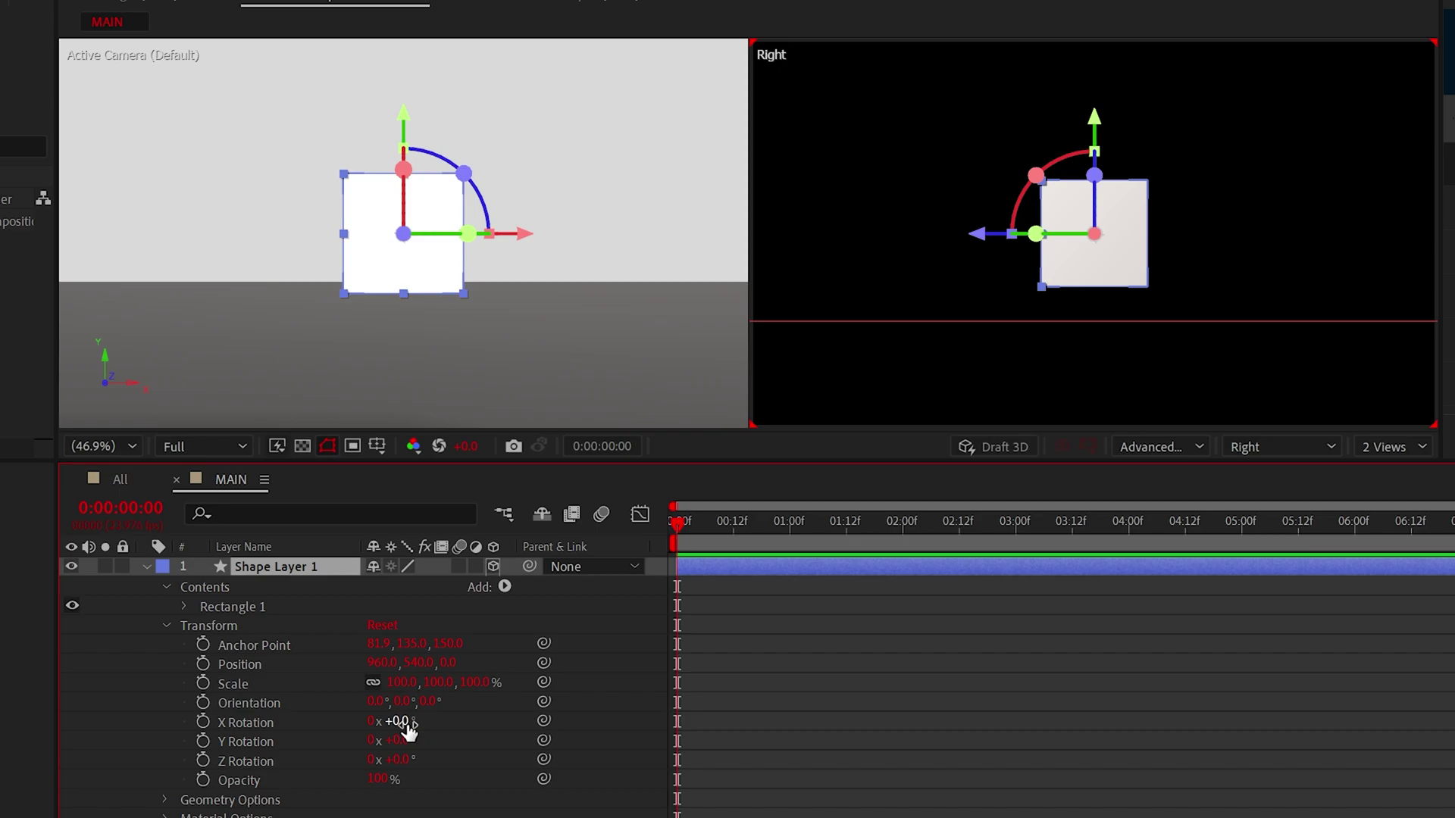
pyautogui.write('45')
pyautogui.click(439, 729)
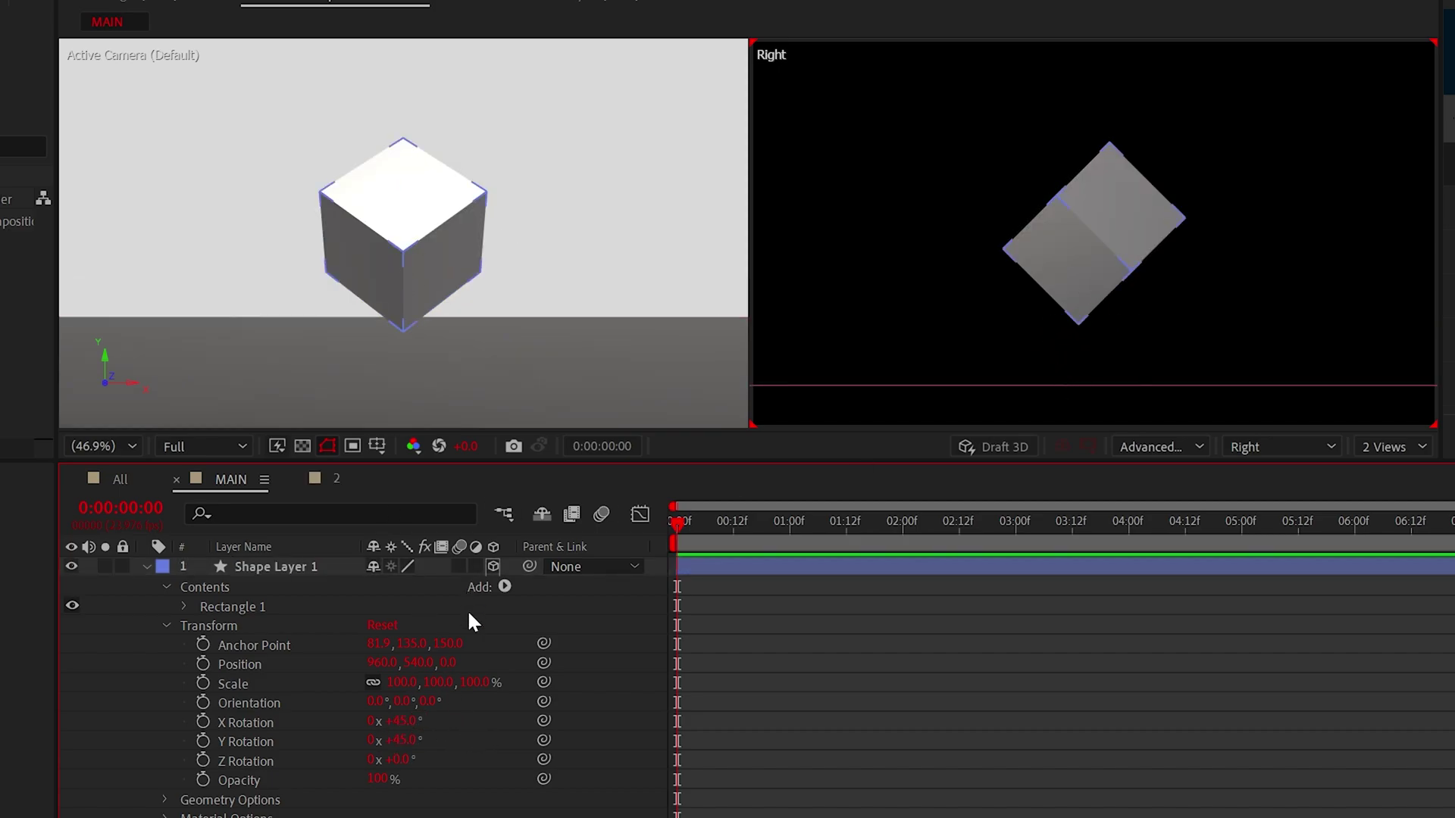
pyautogui.moveTo(434, 662); pyautogui.dragTo(633, 657)
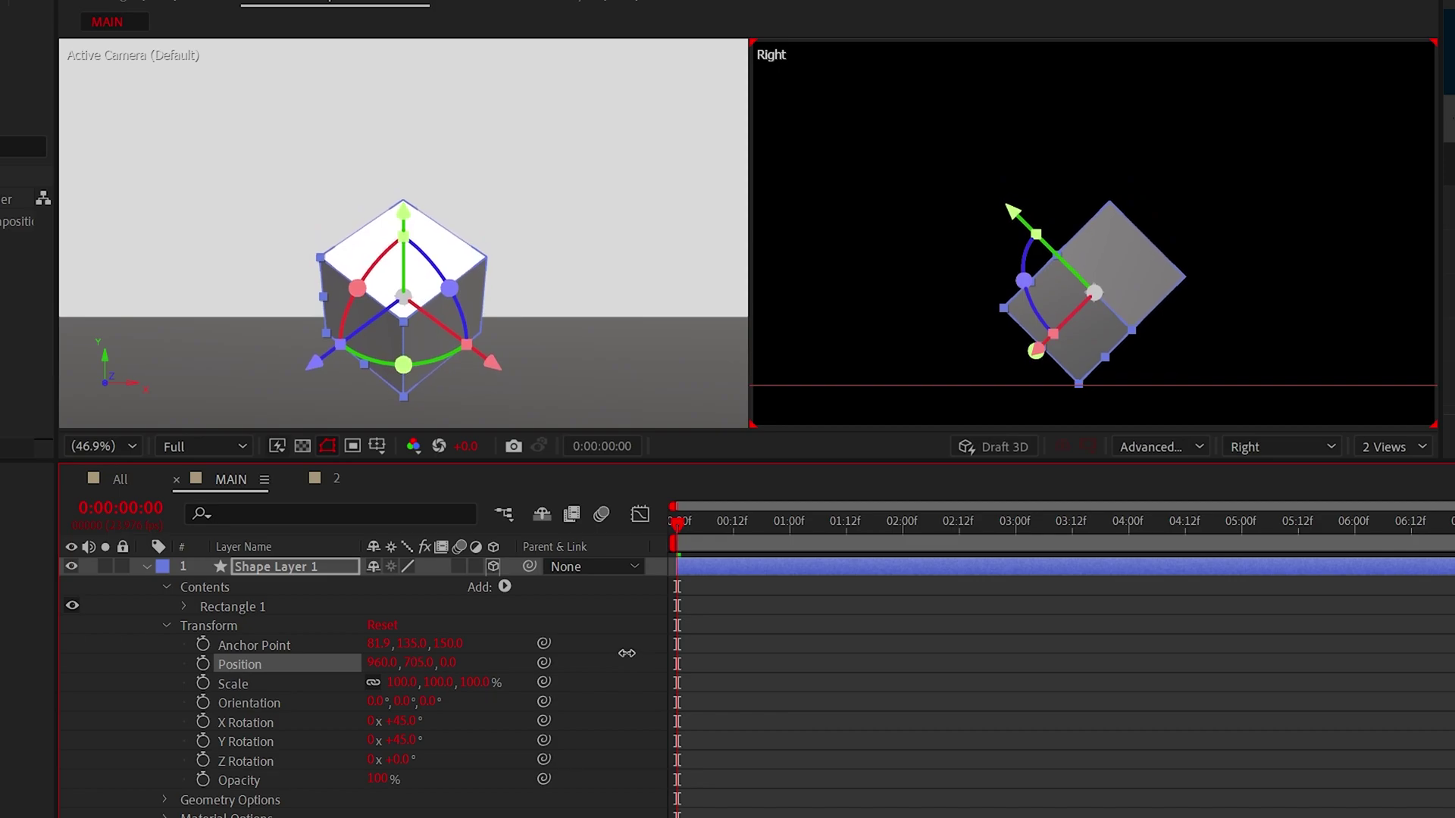
pyautogui.click(972, 388)
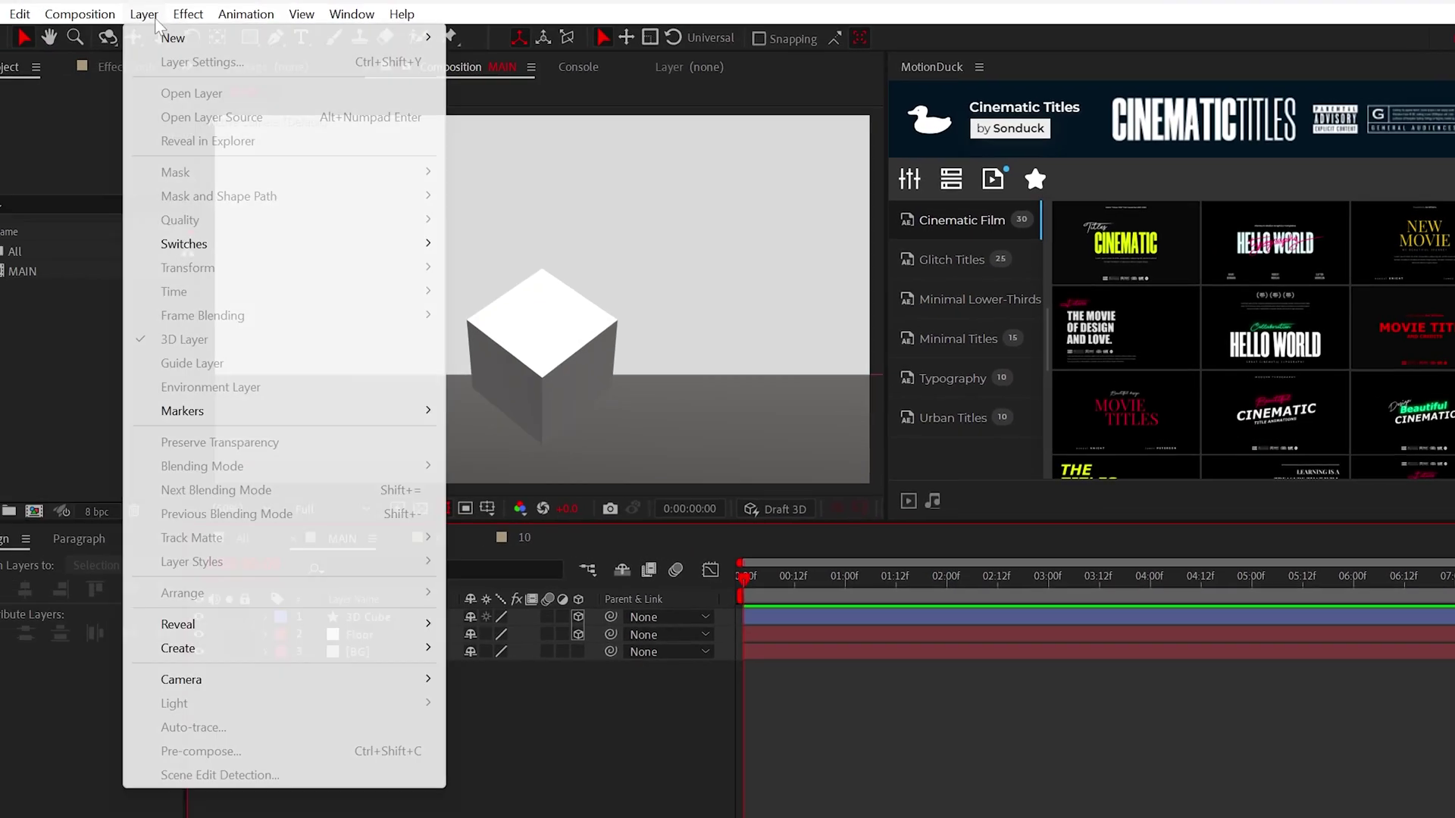
# Add an Environment light at 100% intensity that casts shadows with 100% shadow darkness.
pyautogui.moveTo(169, 36)
pyautogui.click(487, 88)
pyautogui.click(804, 303)
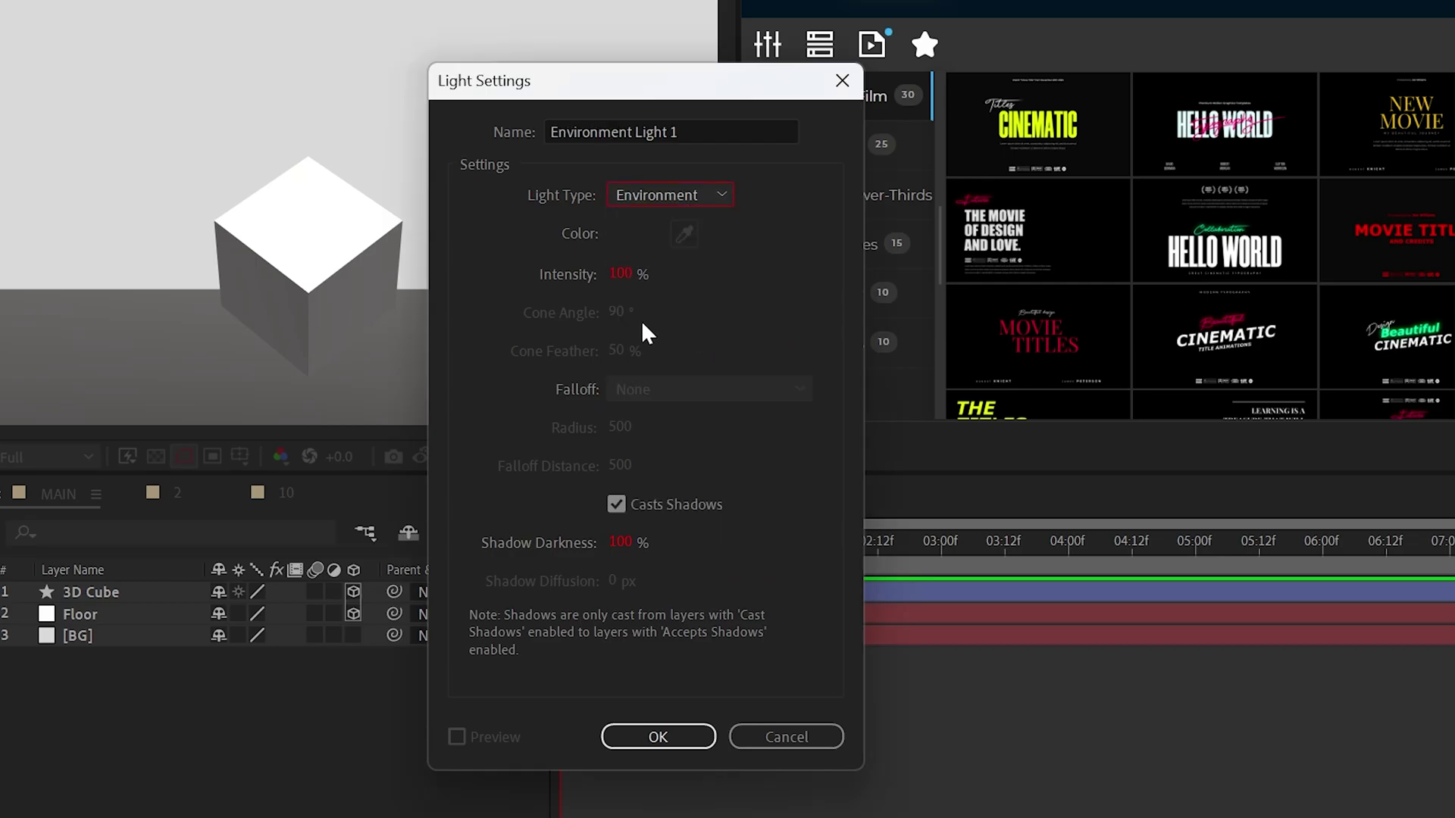
pyautogui.click(645, 738)
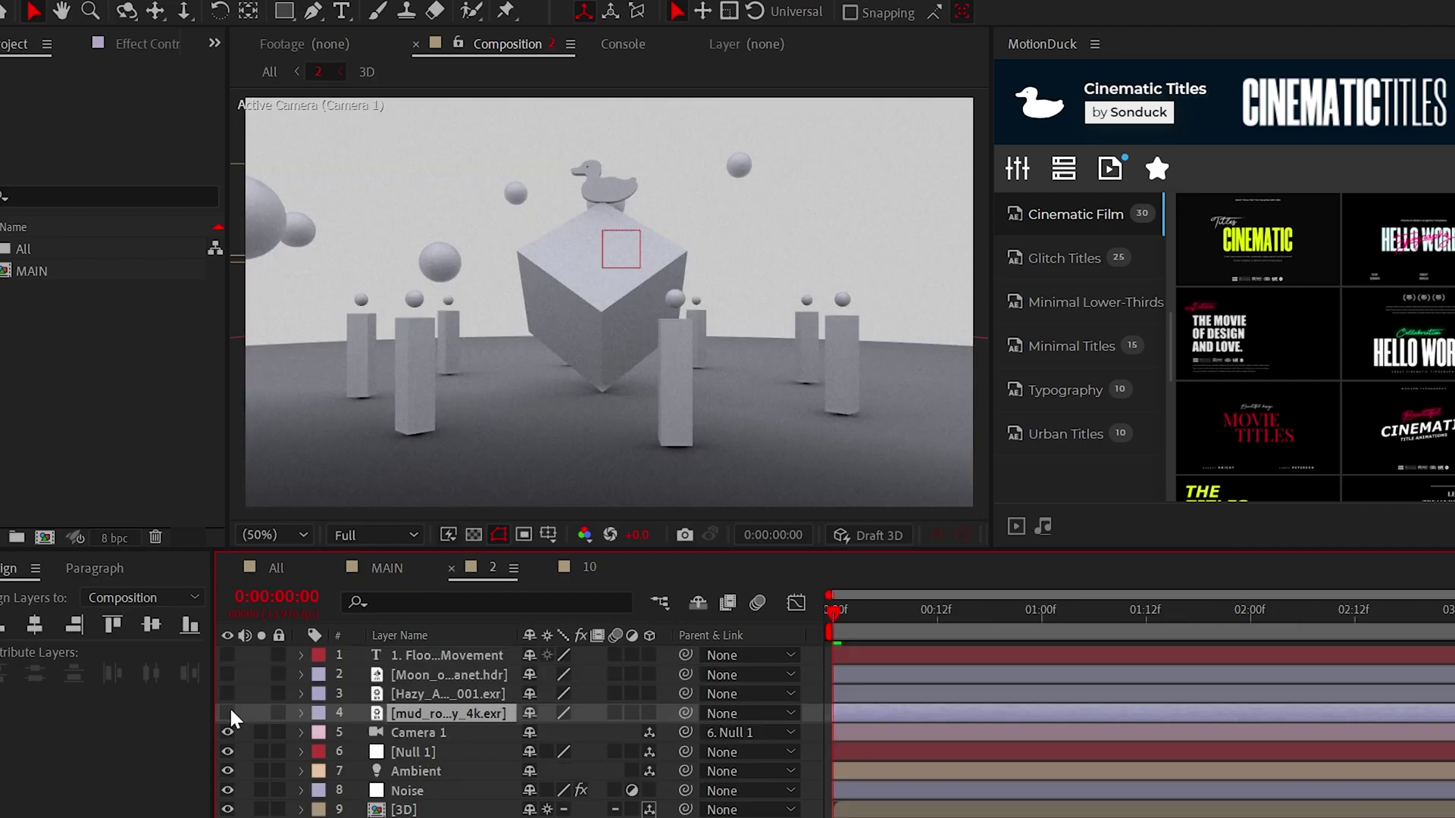
# Toggle the visibility of the mud_road HDRI layer in composition 2 and switch to Google in the browser for a web search.
pyautogui.click(227, 713)
pyautogui.click(227, 713)
pyautogui.click(430, 773)
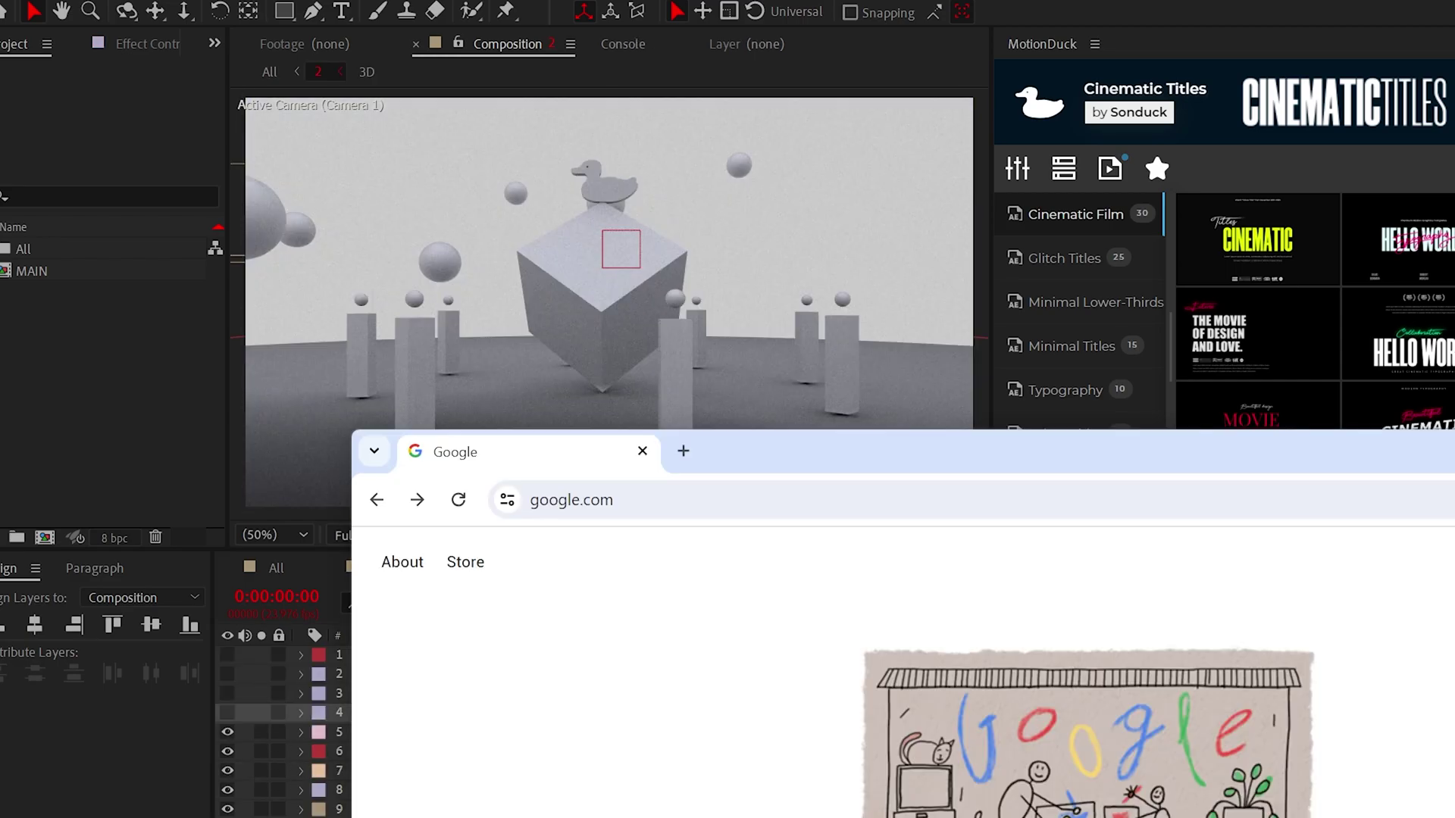
pyautogui.press('Return')
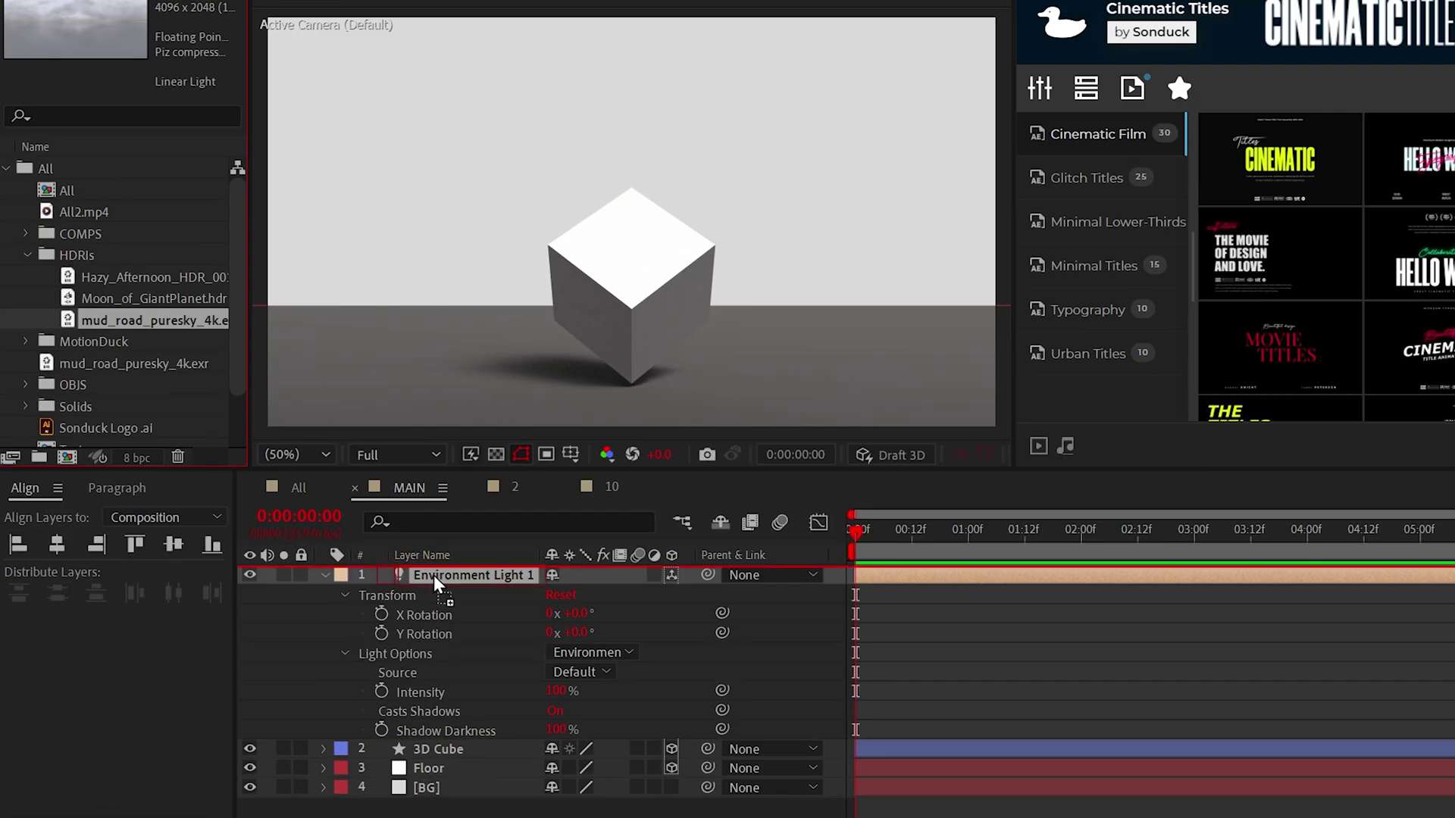
# Add mud_road_puresky_4k.exr to MAIN above Environment Light 1, hide it, and assign it as the light's source.
pyautogui.moveTo(435, 584); pyautogui.dragTo(438, 577)
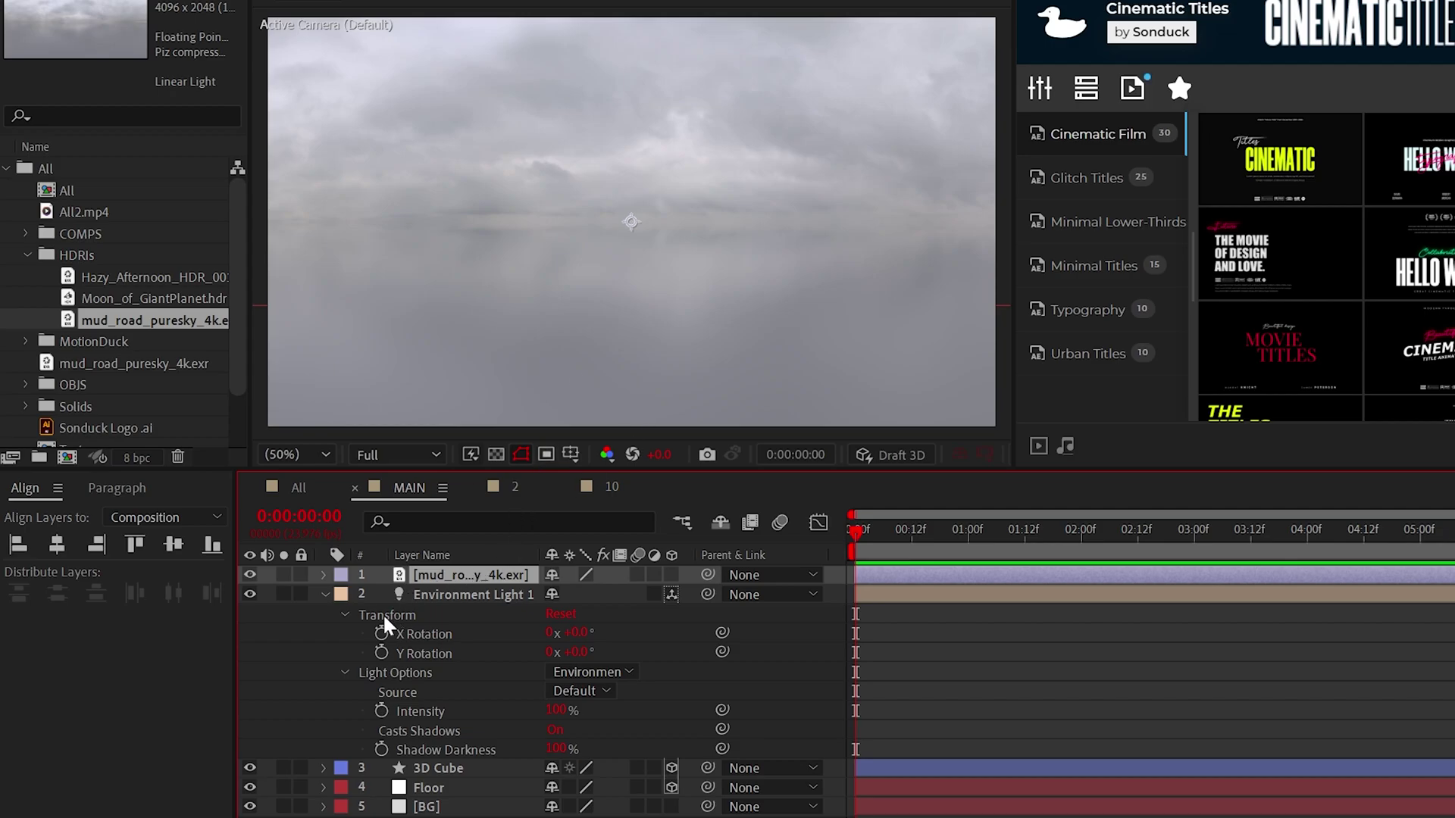
pyautogui.click(345, 615)
pyautogui.click(554, 610)
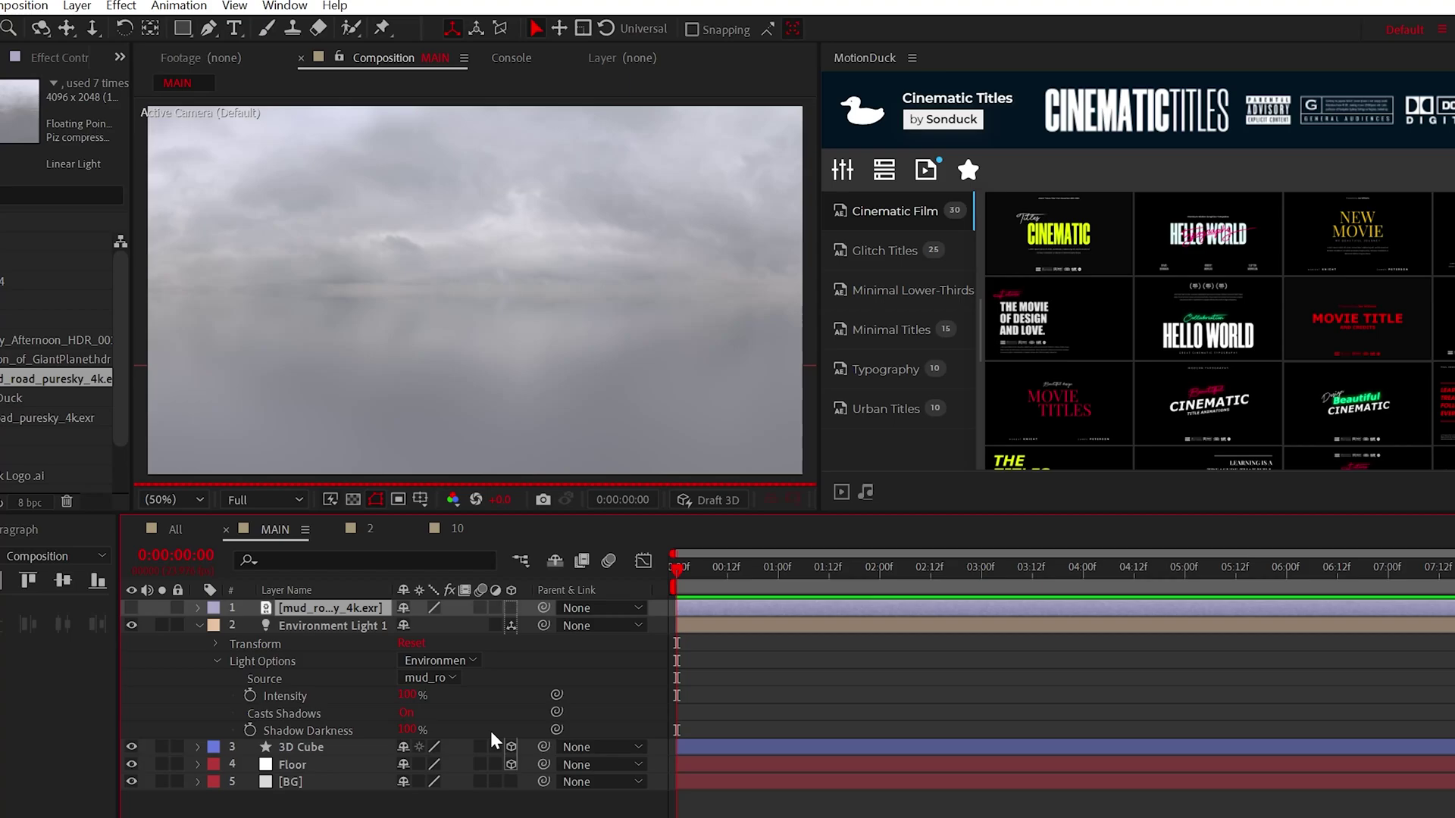
pyautogui.click(563, 610)
pyautogui.click(569, 624)
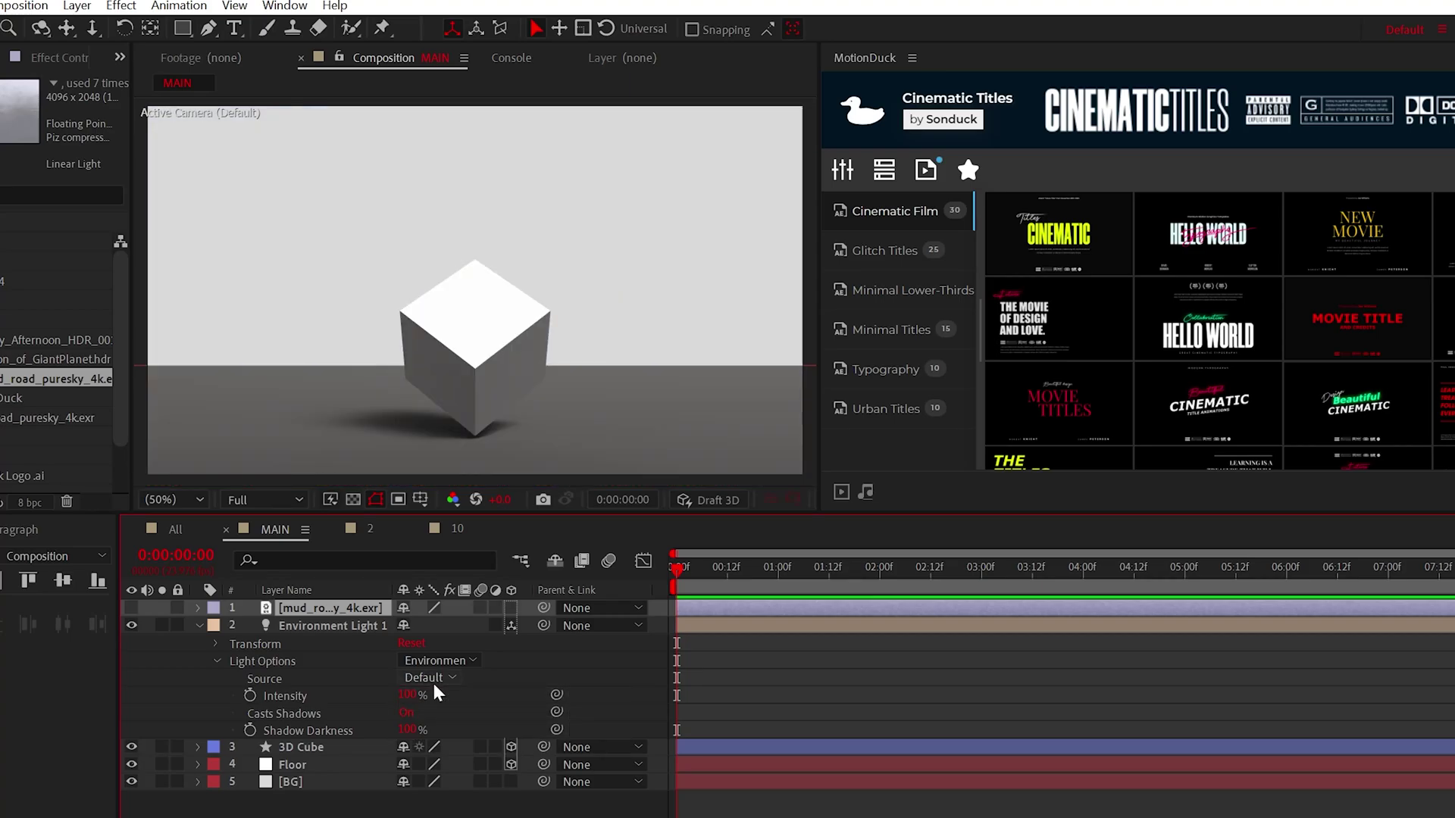
pyautogui.click(438, 719)
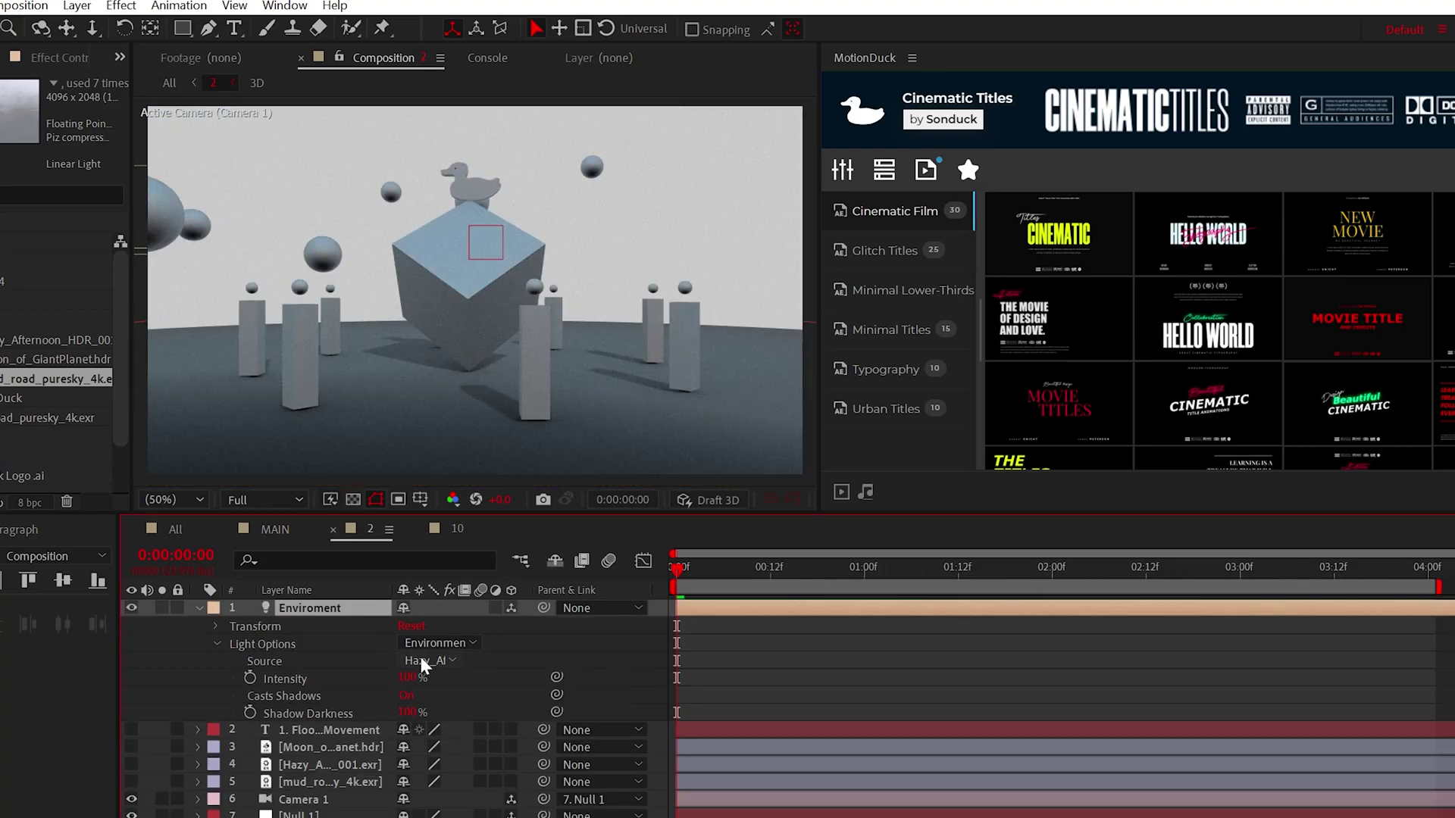
# In composition 2, try the Moon_of_GiantPlanet HDRI as the environment light's source and scrub through the timeline.
pyautogui.click(420, 661)
pyautogui.click(462, 685)
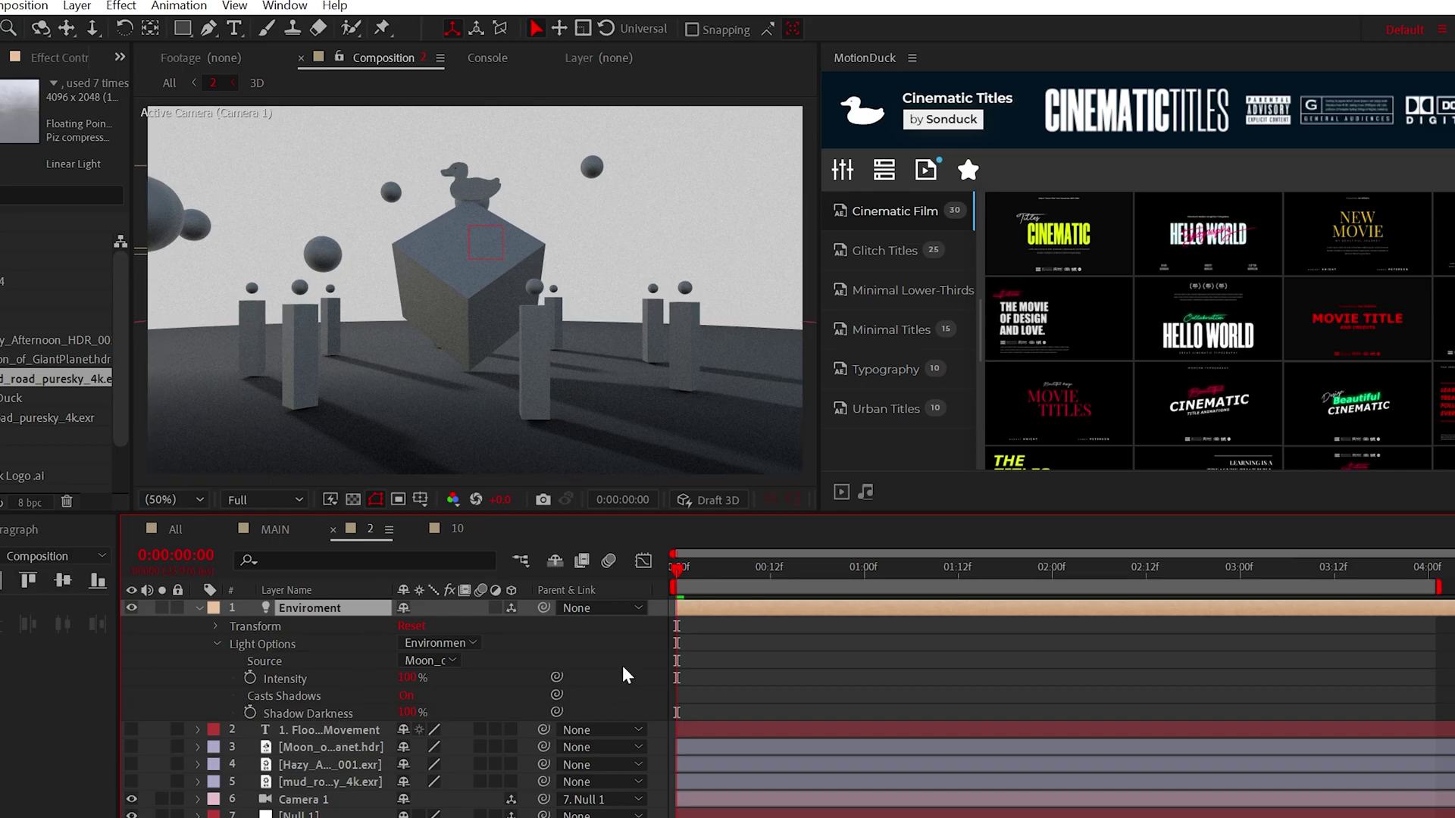
pyautogui.moveTo(684, 569); pyautogui.dragTo(967, 574)
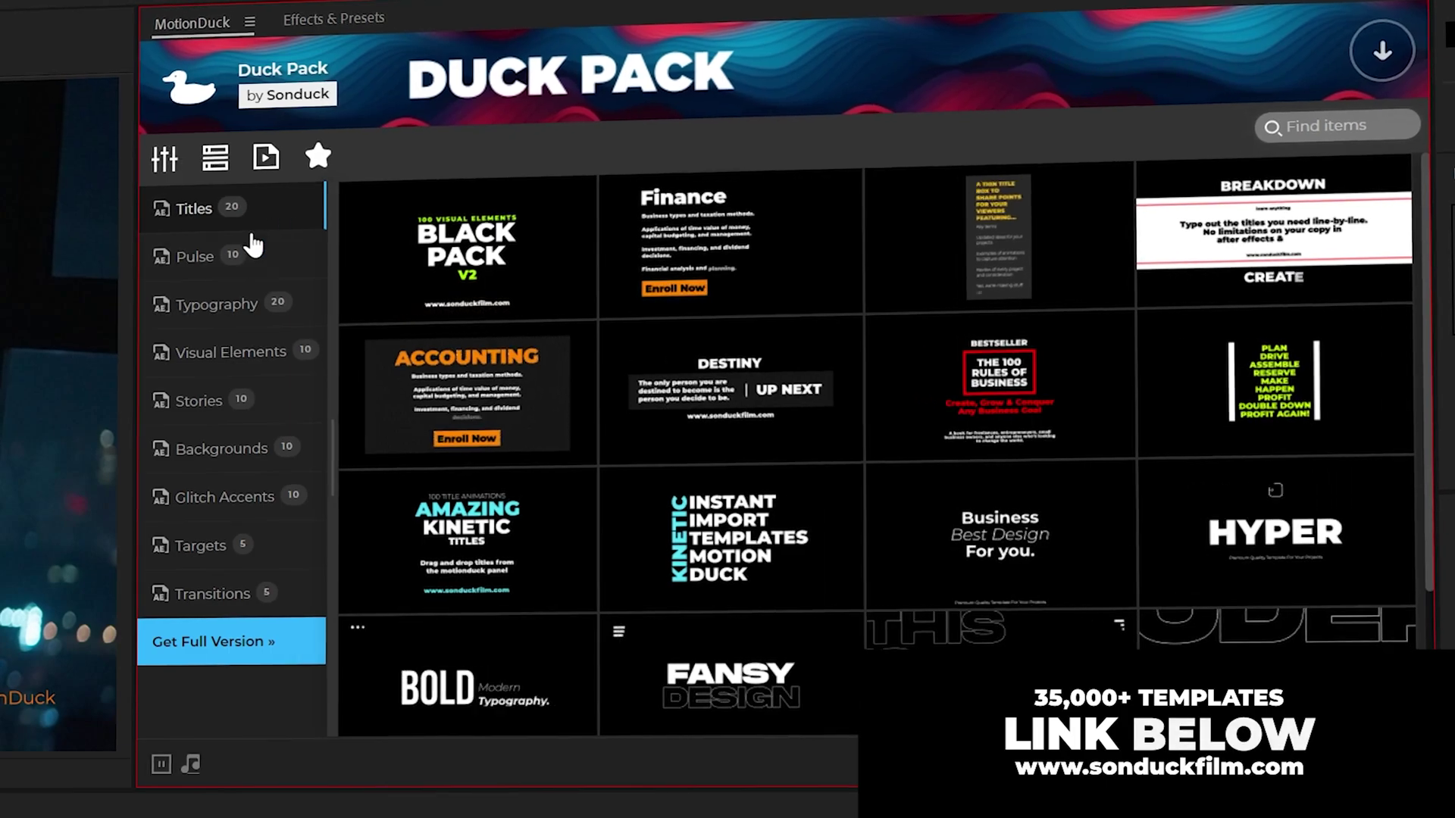
# Browse the Pulse and Typography template categories of the Duck Pack in MotionDuck.
pyautogui.click(244, 256)
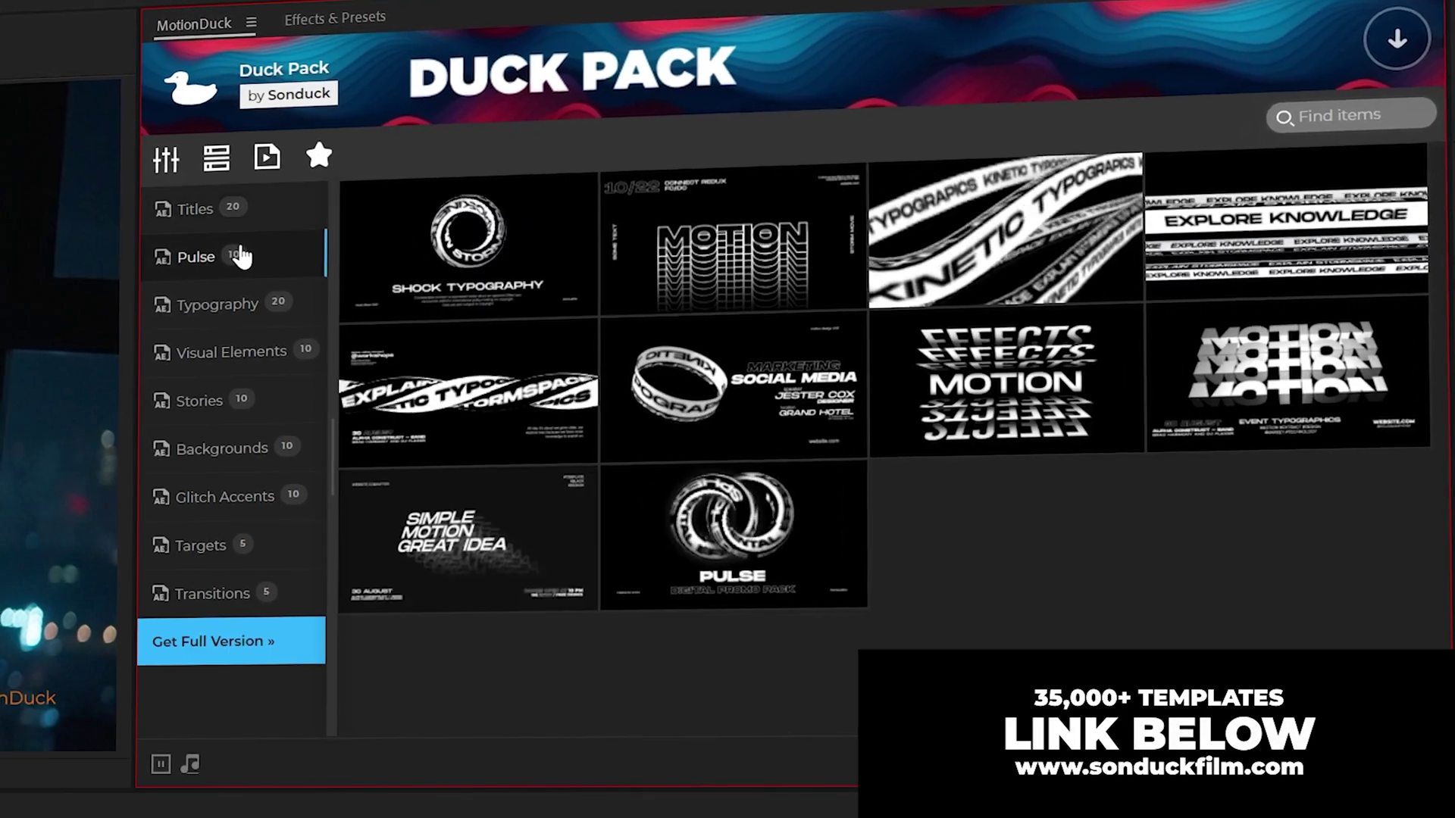
pyautogui.click(222, 304)
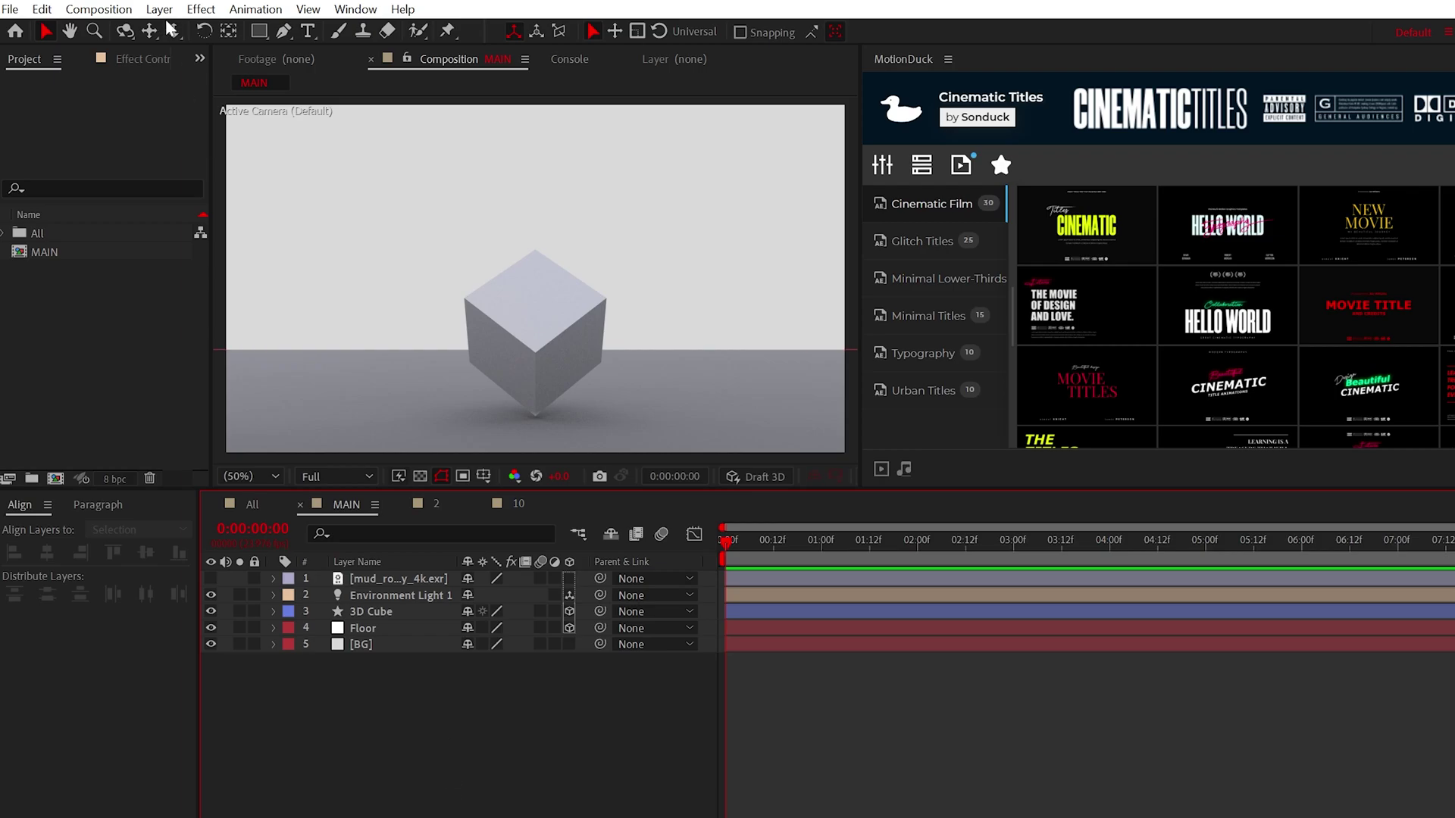
# Create a two-node camera in the MAIN composition using the 28mm preset.
pyautogui.click(159, 9)
pyautogui.moveTo(424, 31)
pyautogui.click(491, 101)
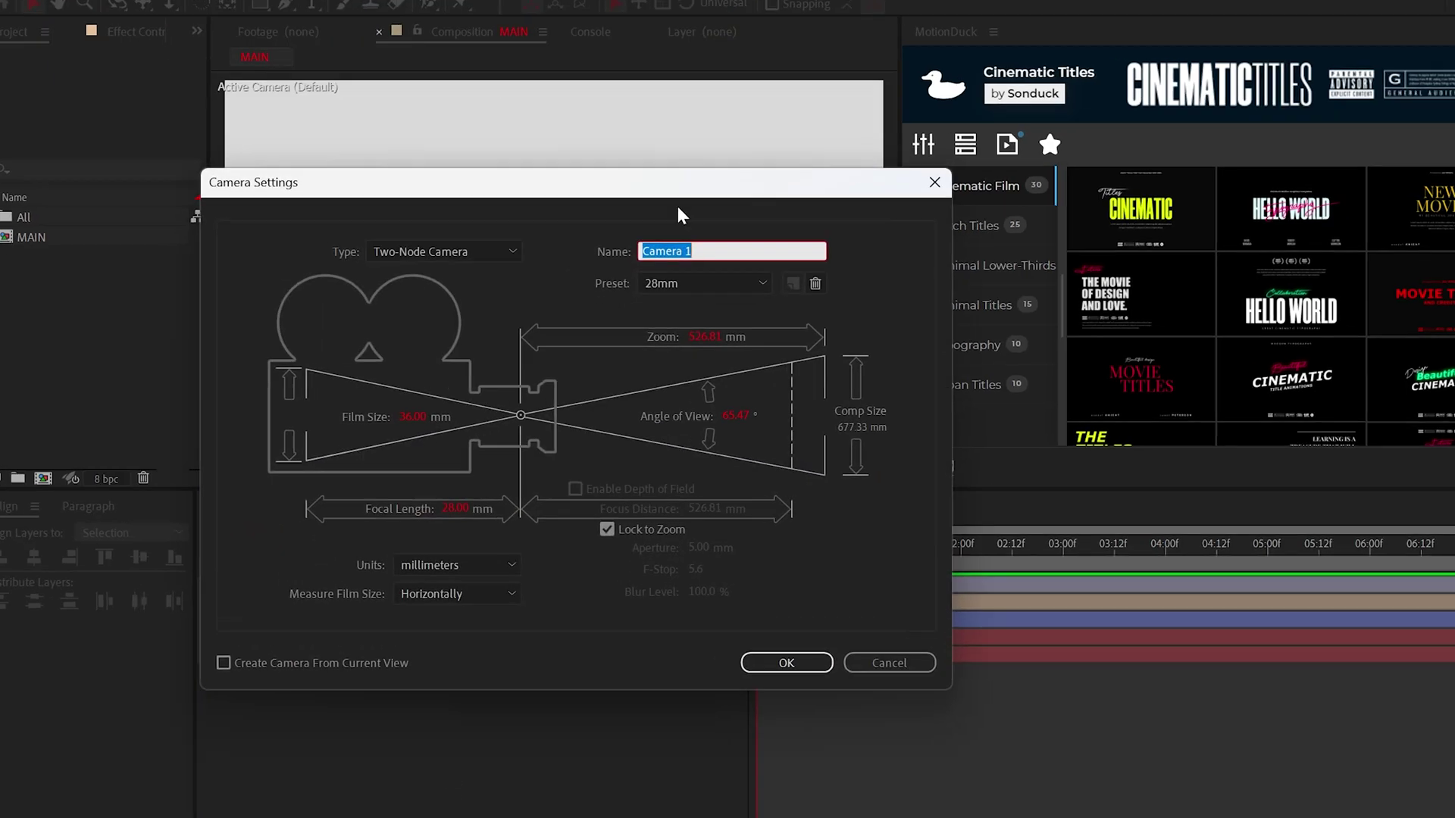
pyautogui.click(790, 236)
pyautogui.click(775, 409)
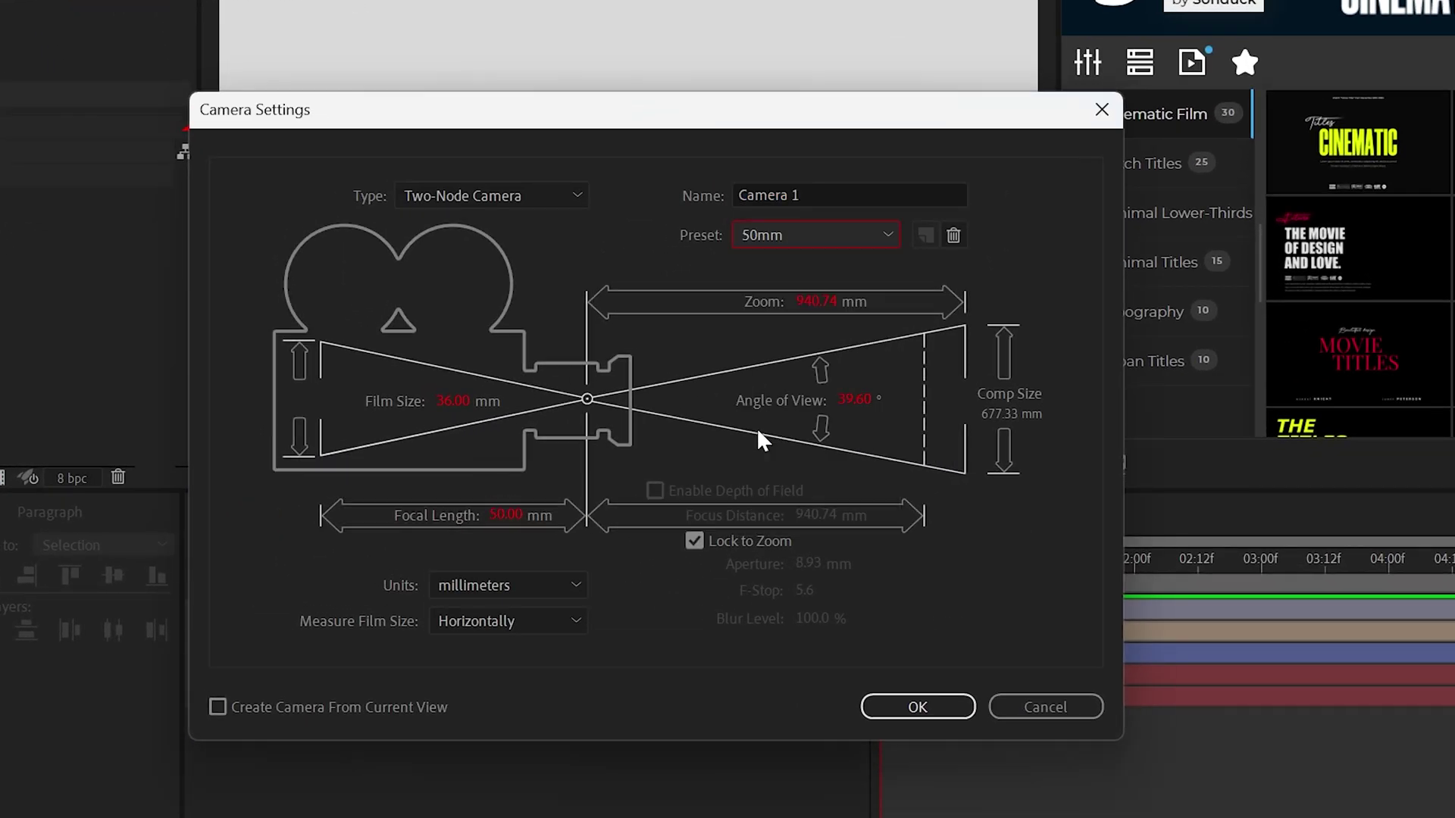
pyautogui.click(793, 230)
pyautogui.click(797, 379)
pyautogui.click(918, 708)
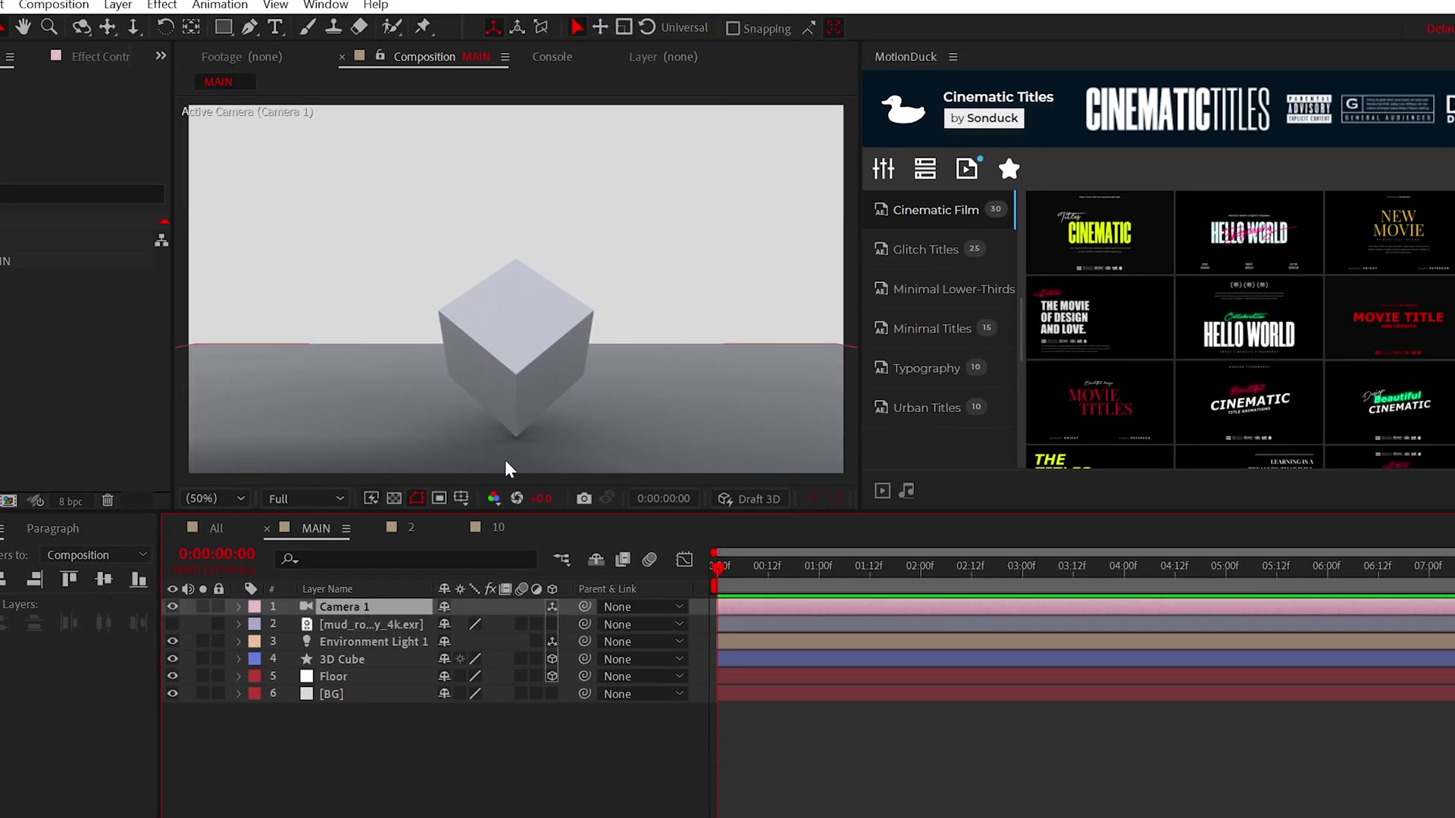
# Reopen Camera 1's settings to review the available lens presets, and cancel the dialog.
pyautogui.click(117, 6)
pyautogui.click(163, 51)
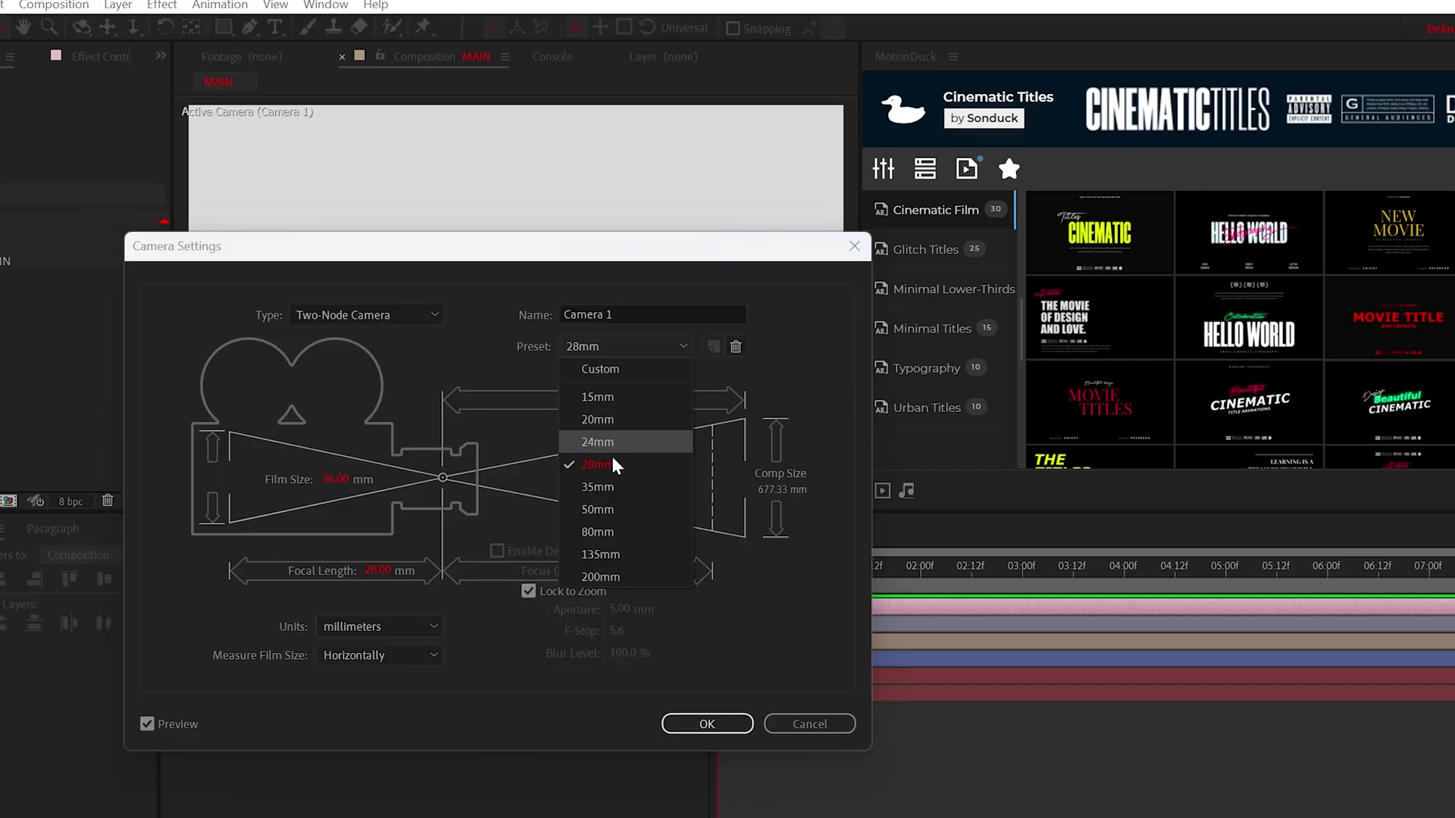
pyautogui.click(801, 724)
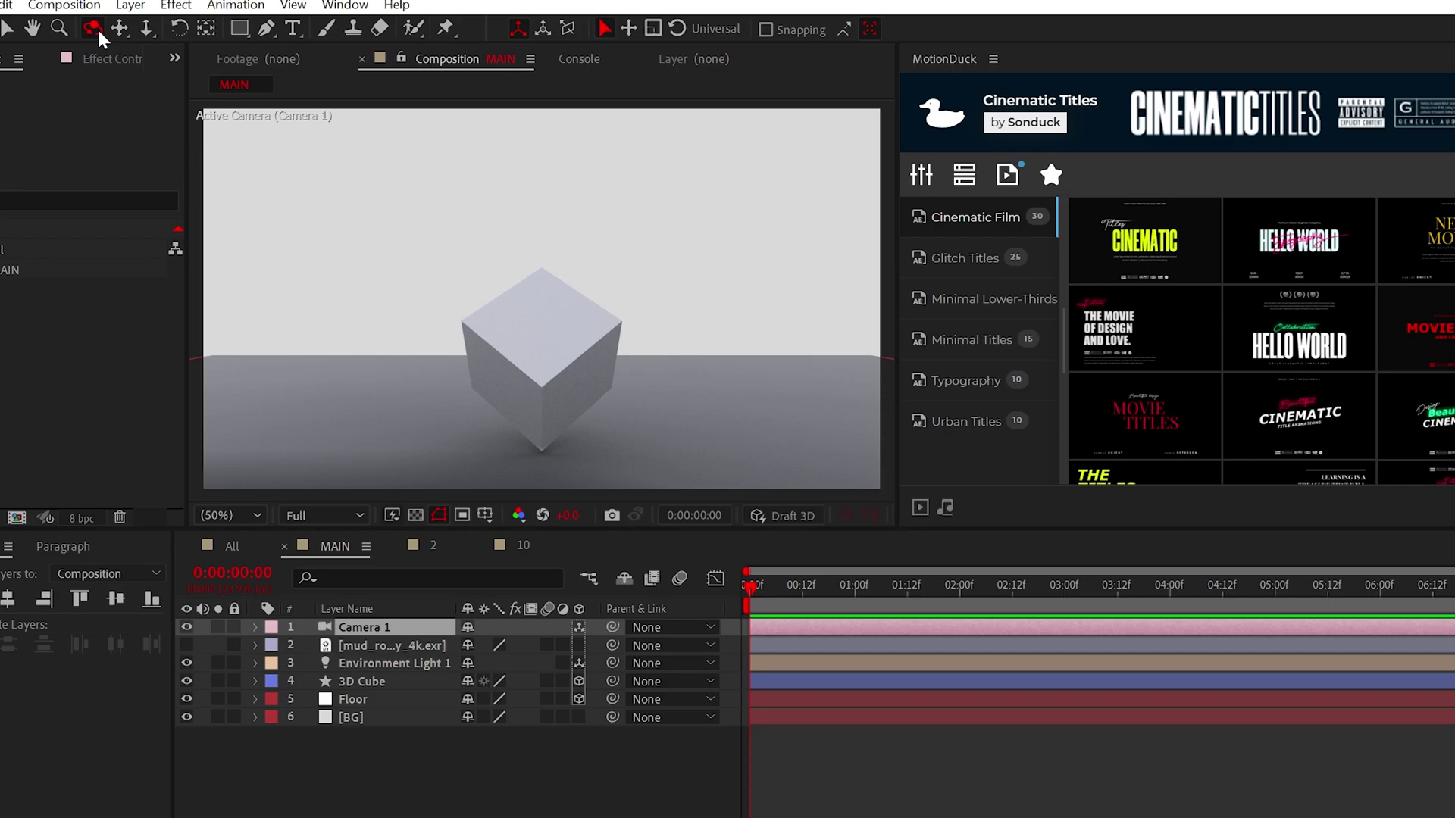
# Orbit Camera 1 slightly around the cube to adjust the viewing angle.
pyautogui.click(83, 29)
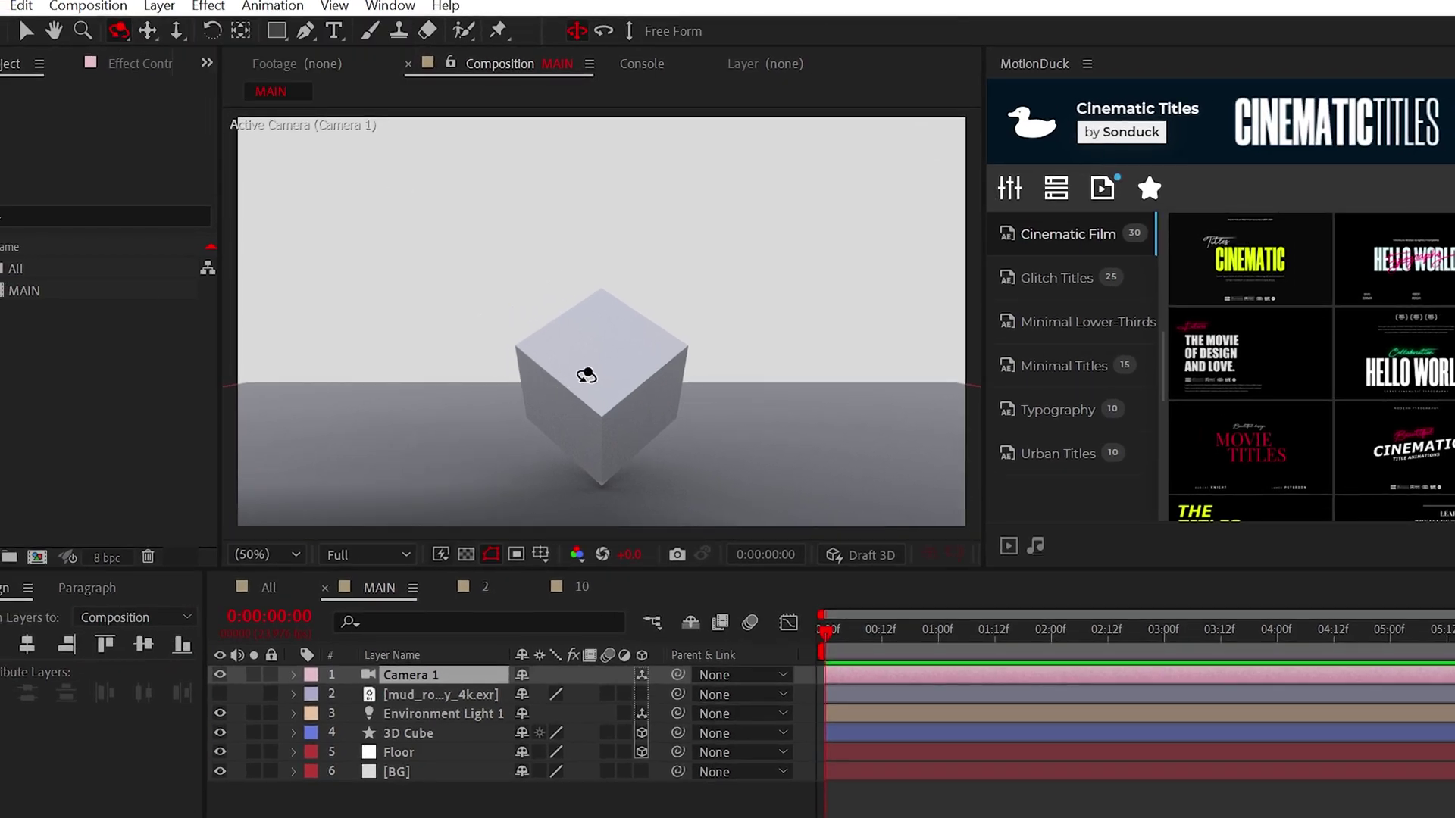
pyautogui.moveTo(586, 376)
pyautogui.mouseDown()
pyautogui.moveTo(607, 322)
pyautogui.moveTo(614, 361)
pyautogui.moveTo(608, 337)
pyautogui.moveTo(598, 371)
pyautogui.mouseUp()
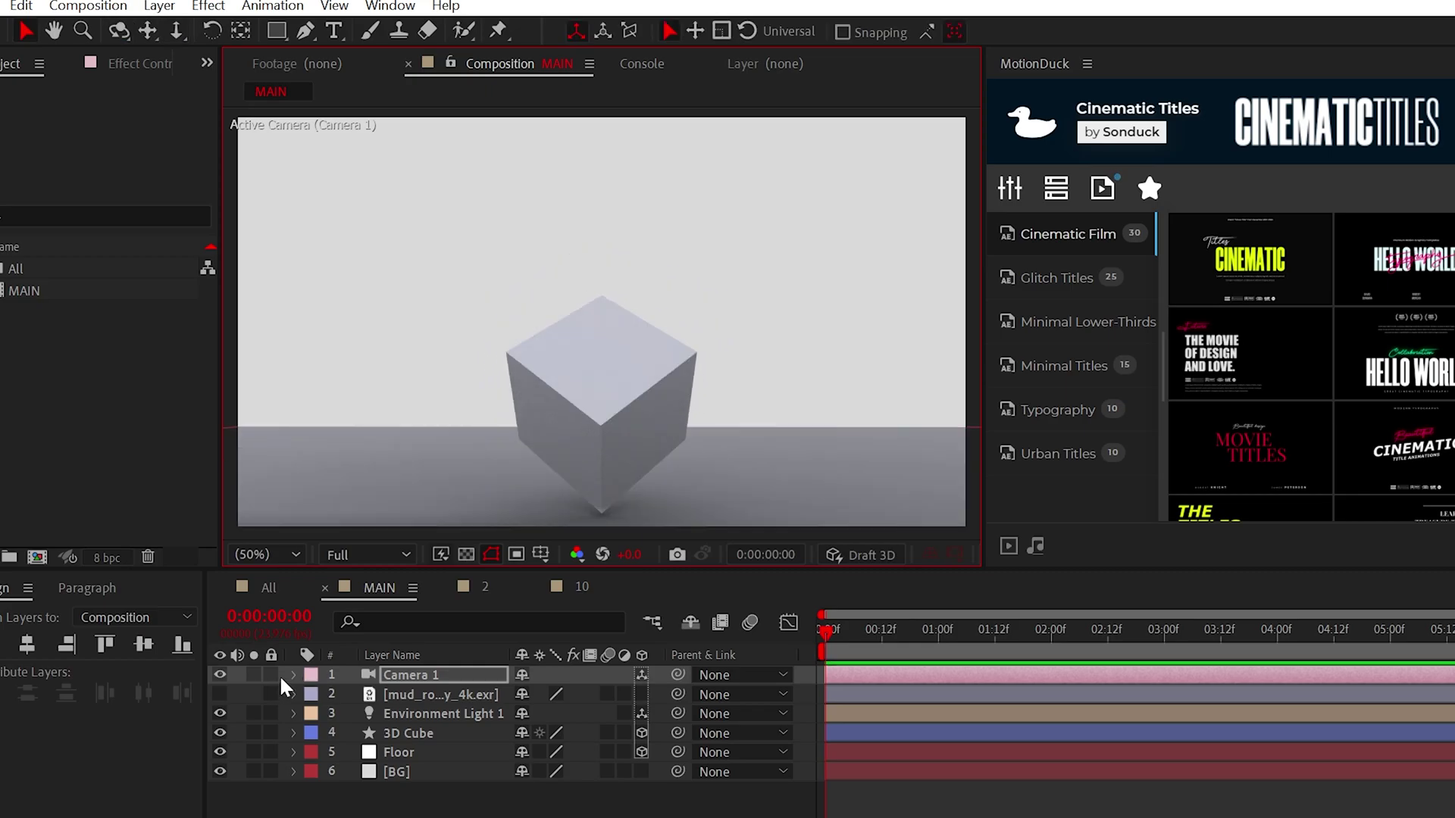
# Keyframe Camera 1's Point of Interest and Position at the start, orbit the camera at about 0:00:01:08, and preview the move.
pyautogui.click(294, 676)
pyautogui.click(315, 696)
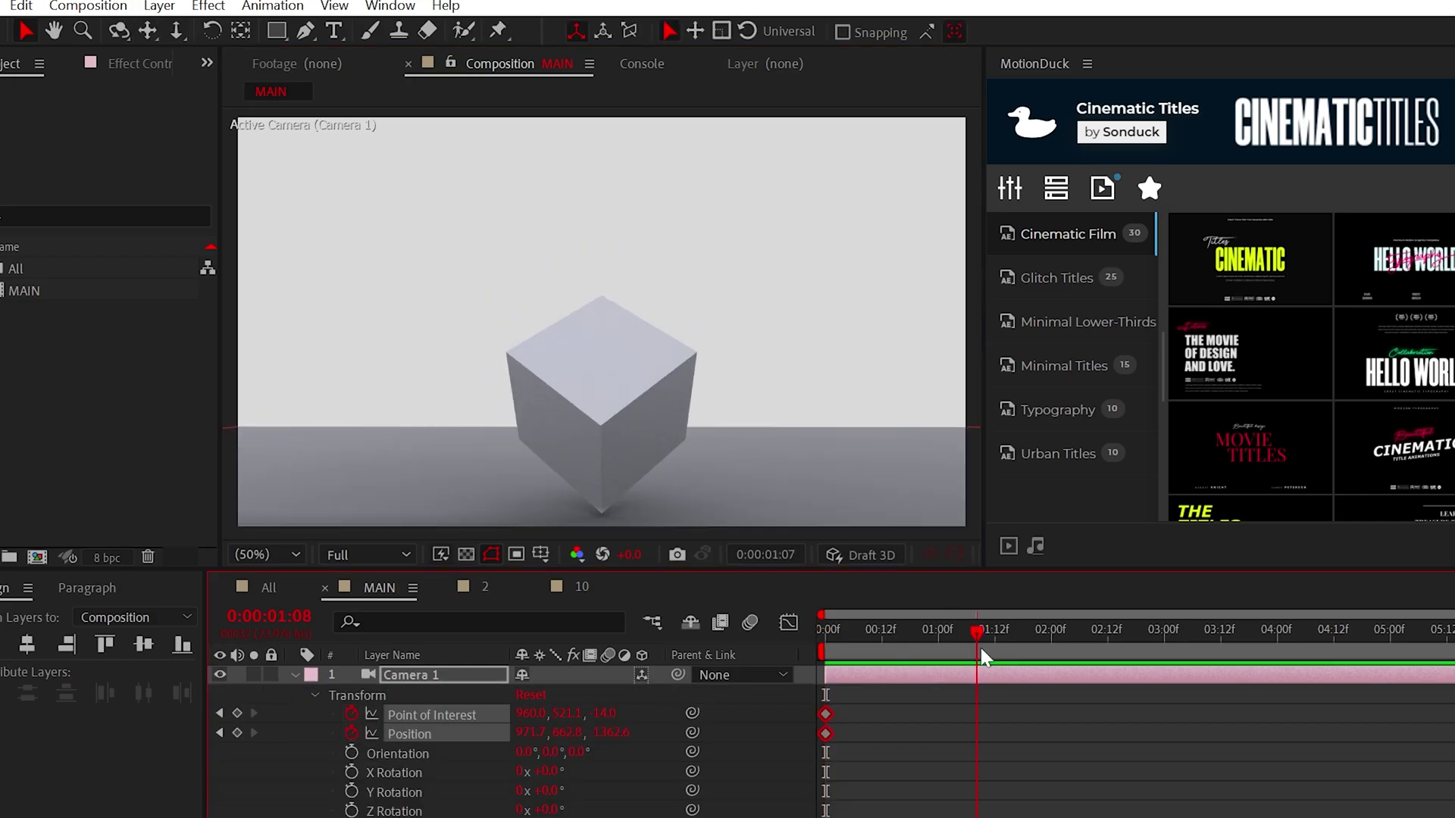
pyautogui.moveTo(597, 443); pyautogui.dragTo(616, 316)
pyautogui.press('1')
pyautogui.moveTo(643, 351); pyautogui.dragTo(661, 326)
pyautogui.press('space')
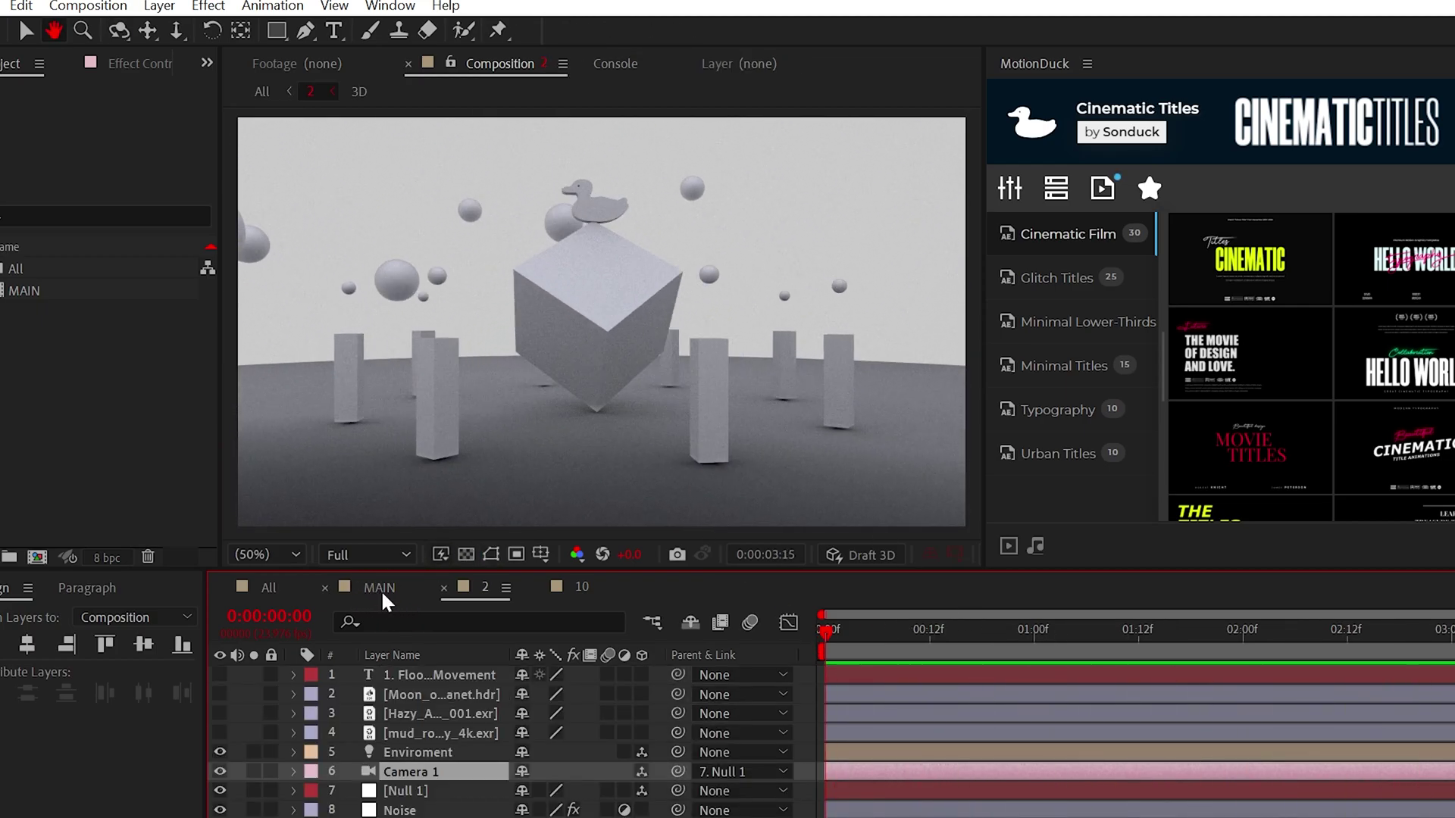
# Return to the MAIN composition and add a 3D null object.
pyautogui.click(379, 588)
pyautogui.click(160, 5)
pyautogui.moveTo(227, 31)
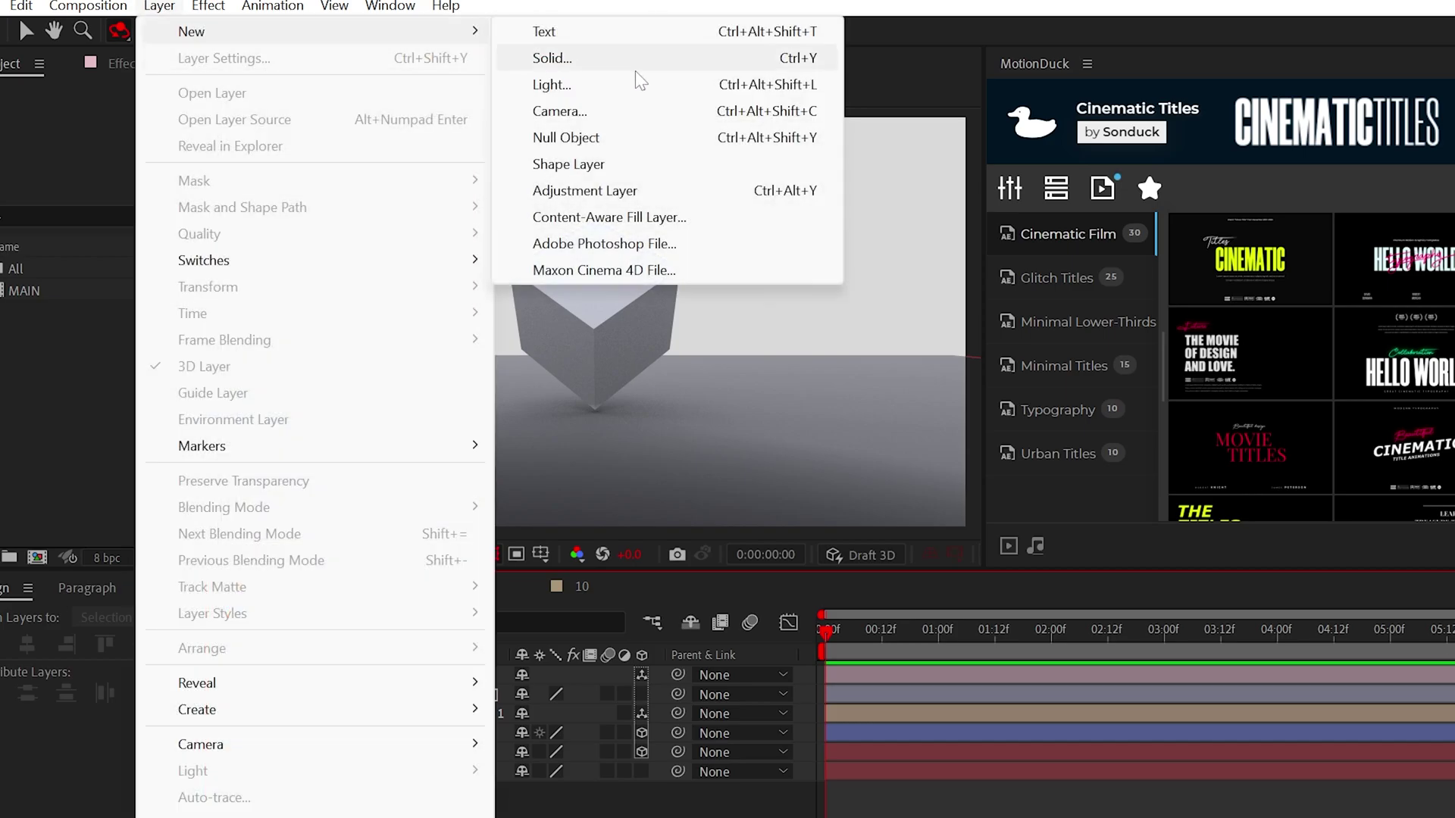
pyautogui.click(570, 138)
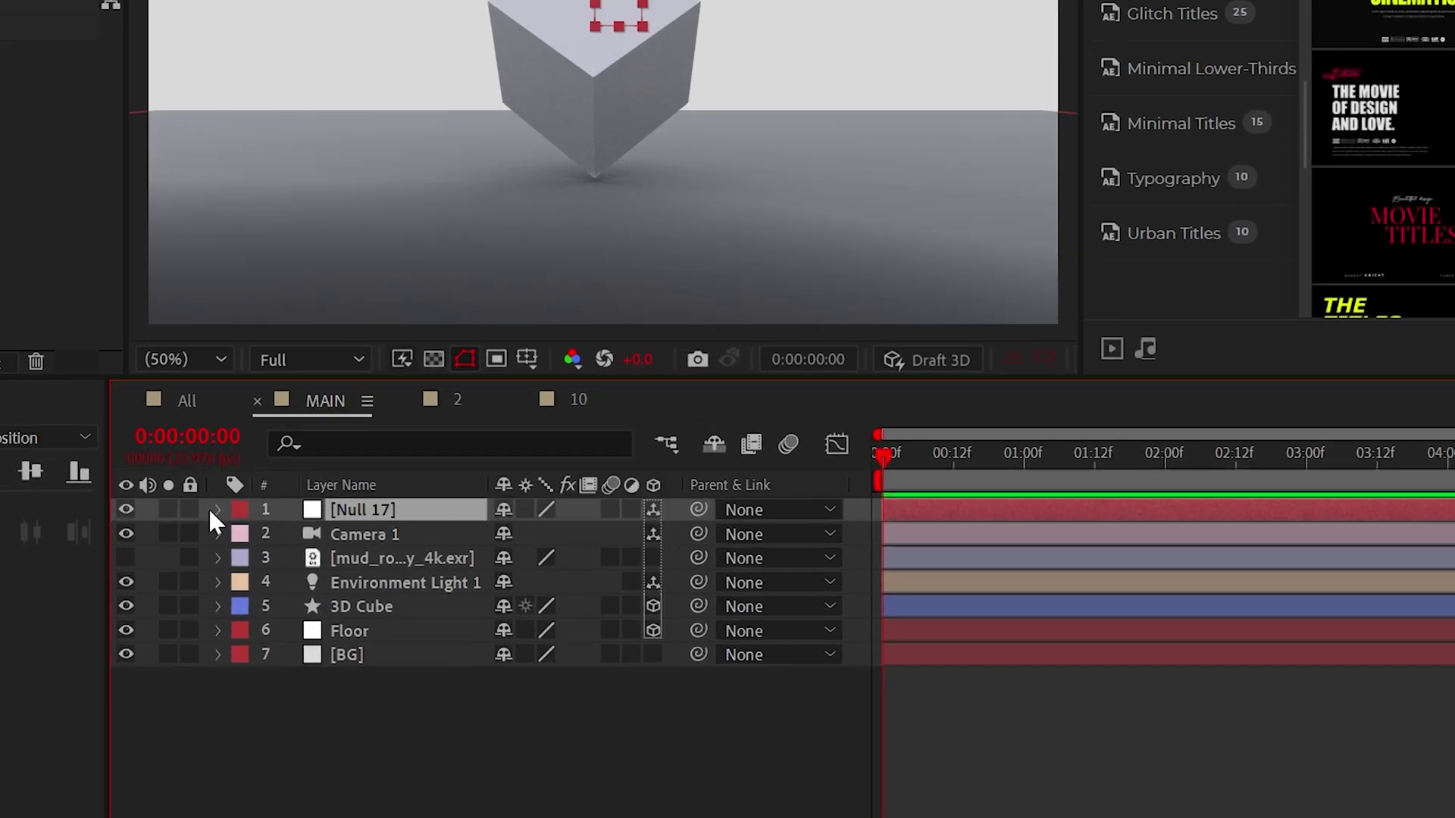
# Reveal the null's rotation properties and give its Y Rotation the expression time*100.
pyautogui.press('r')
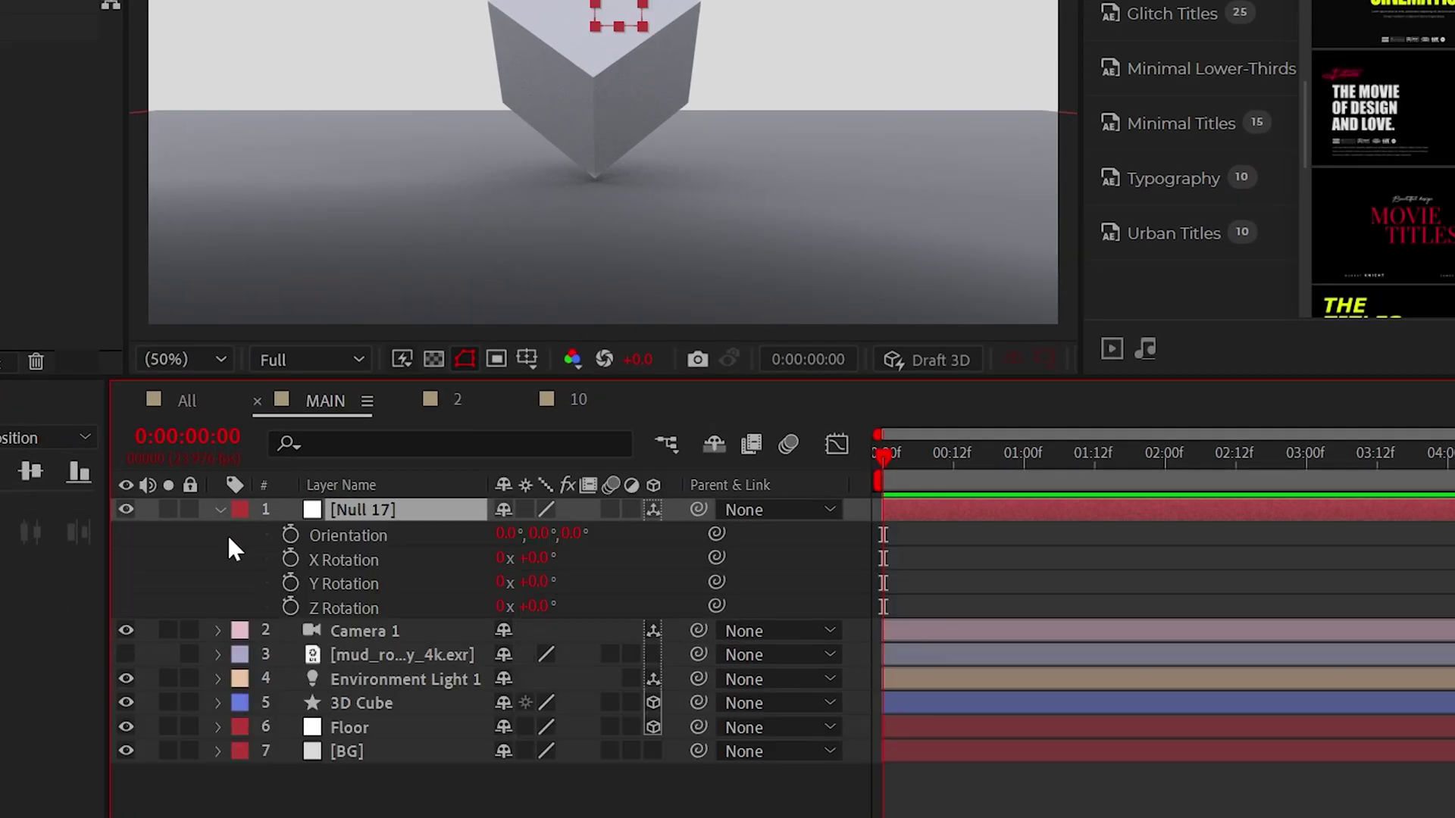
pyautogui.keyDown('alt'); pyautogui.click(289, 581); pyautogui.keyUp('alt')
pyautogui.write('time*100')
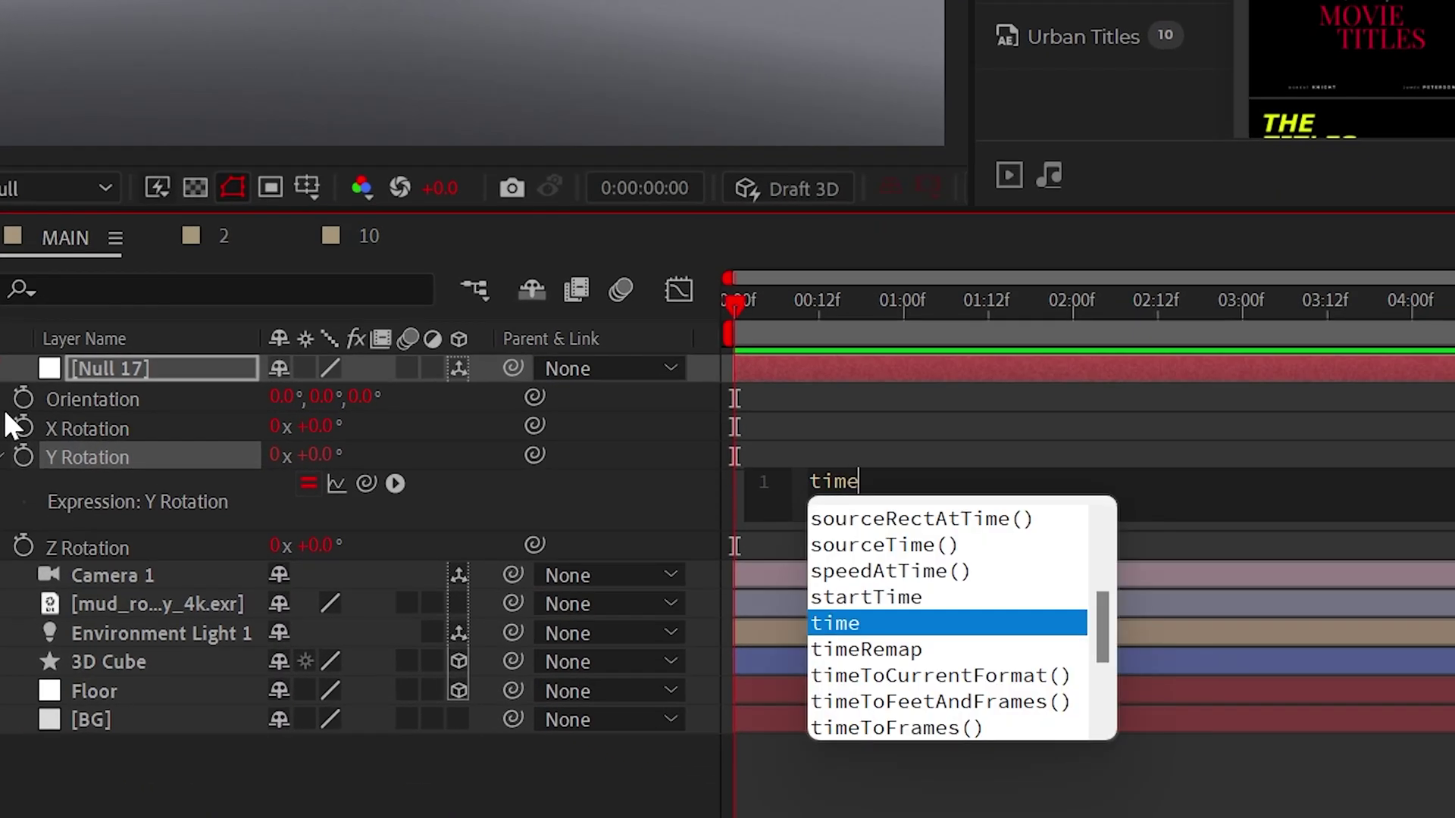
pyautogui.click(220, 803)
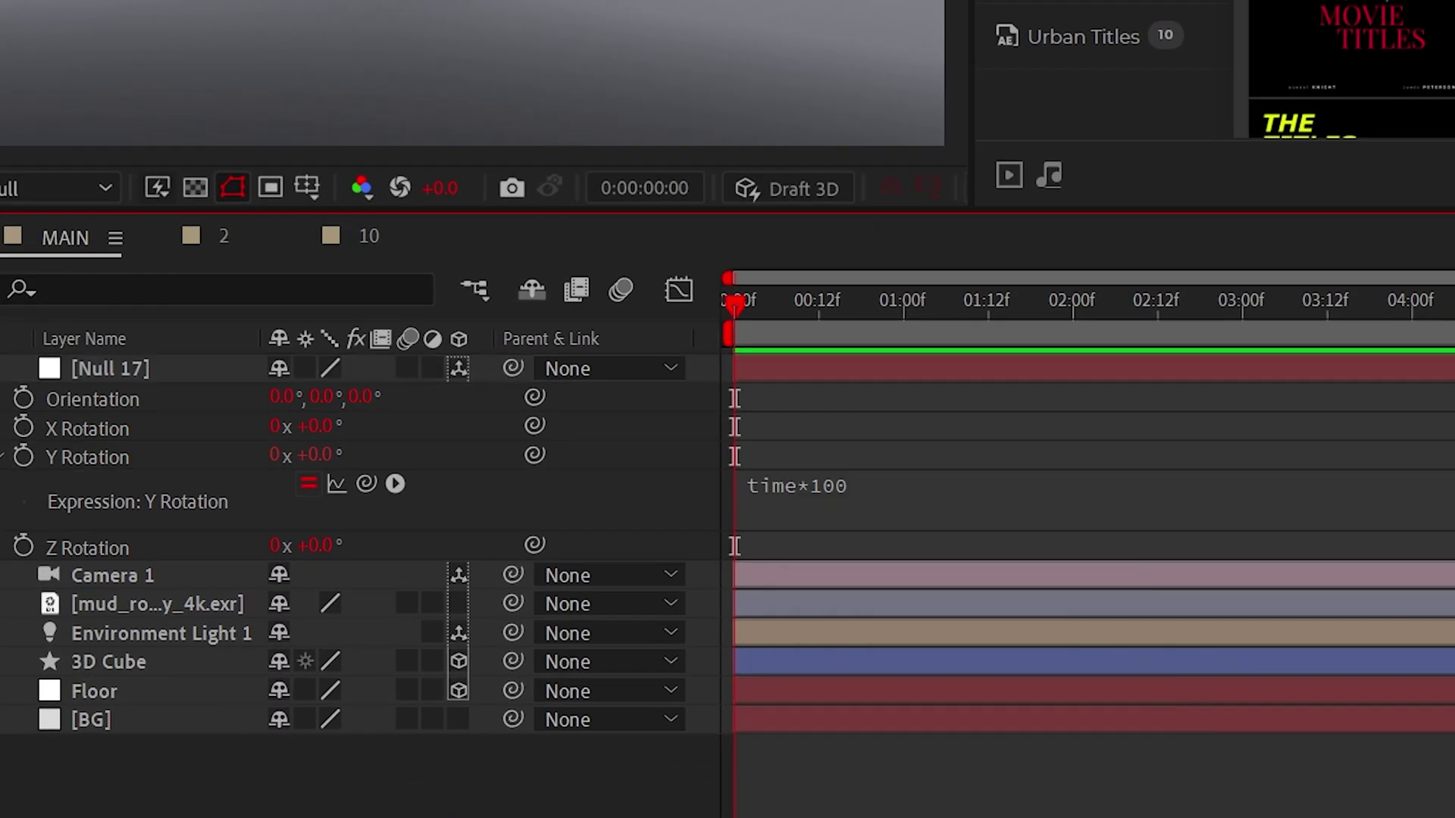
# Parent Camera 1 to the rotating null and preview the camera's spin around the cube.
pyautogui.click(132, 568)
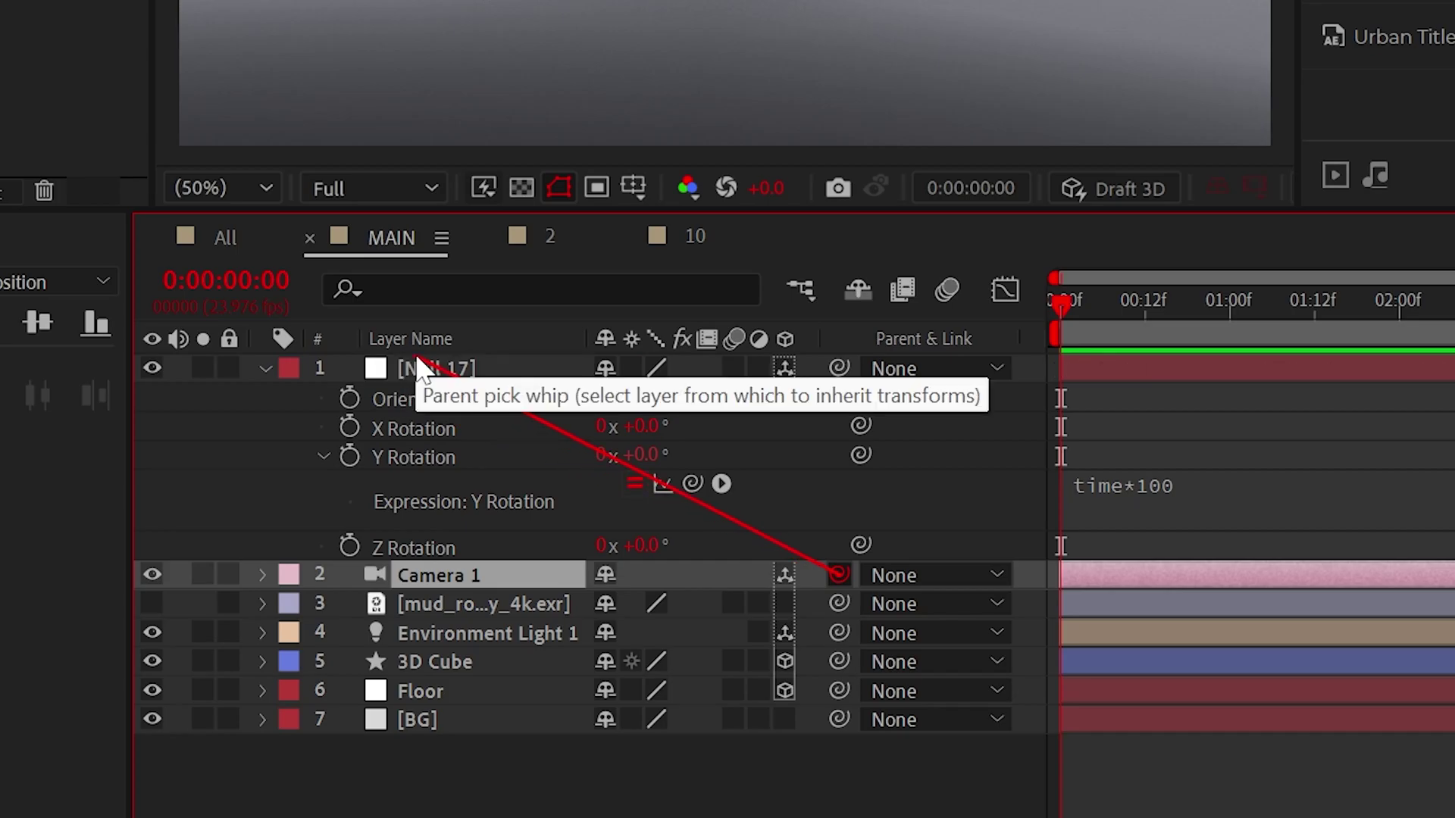
pyautogui.moveTo(419, 370); pyautogui.dragTo(419, 369)
pyautogui.press('space')
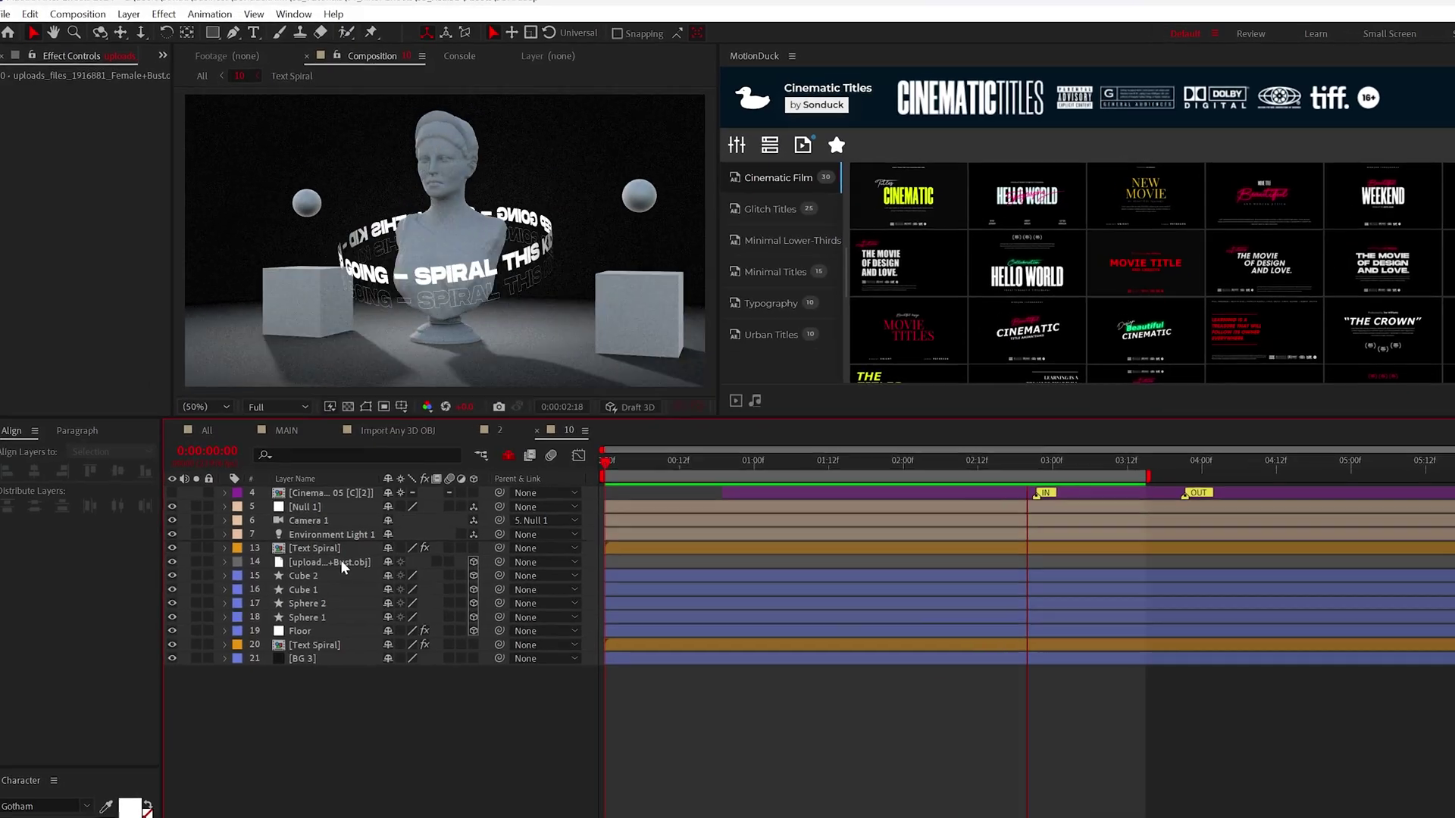
# Inspect the female bust OBJ layer in composition 10, and open the free Female Bust model's page on CGTrader in the browser.
pyautogui.click(333, 563)
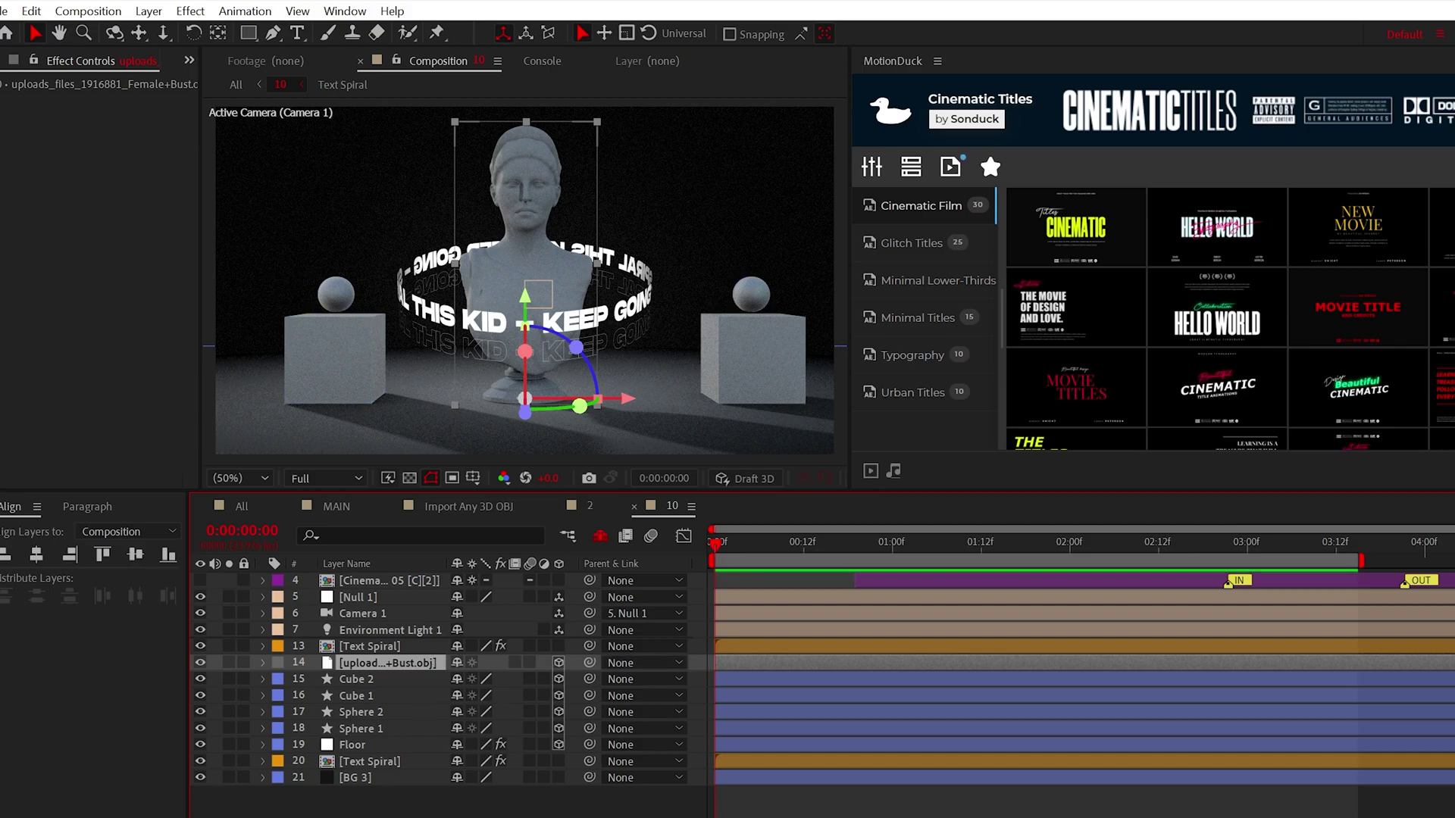
pyautogui.hotkey('ctrl', 'shift', 'a')
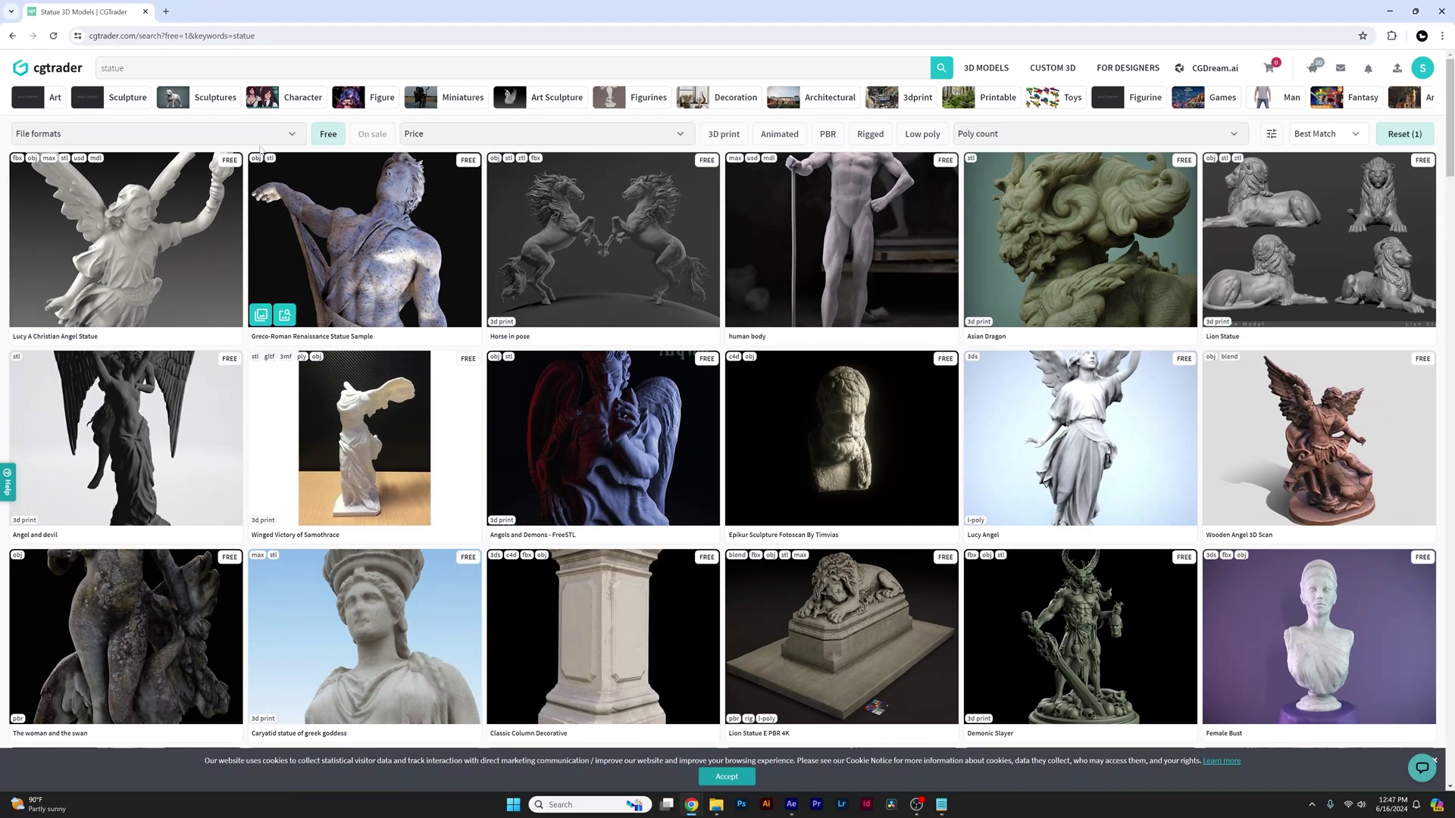
pyautogui.click(1246, 602)
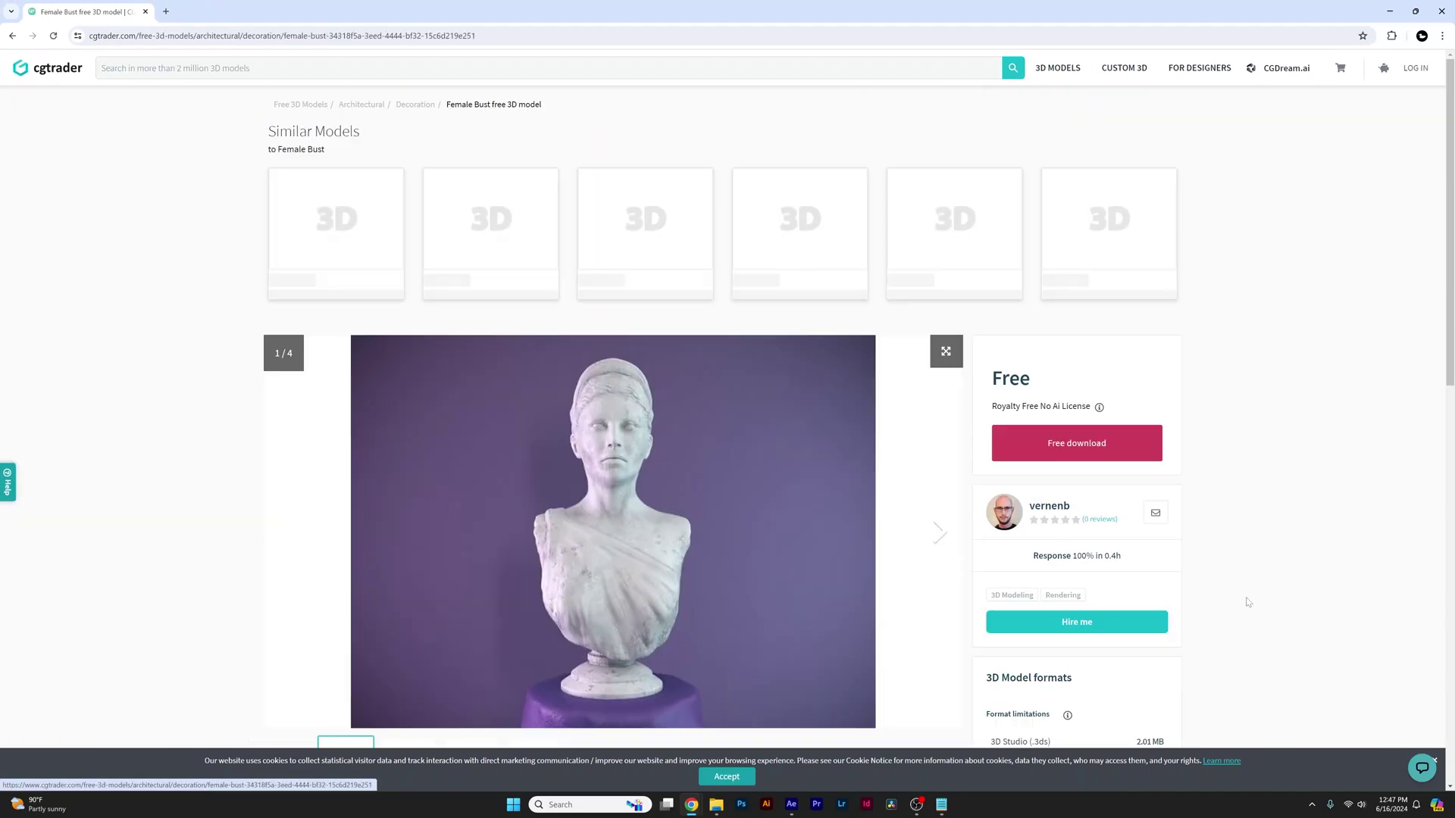
# Import Female+Bust.obj into the After Effects project, and rename its material file to Female_Bust.mtl so the model finds it.
pyautogui.scroll(-2, 904, 555)
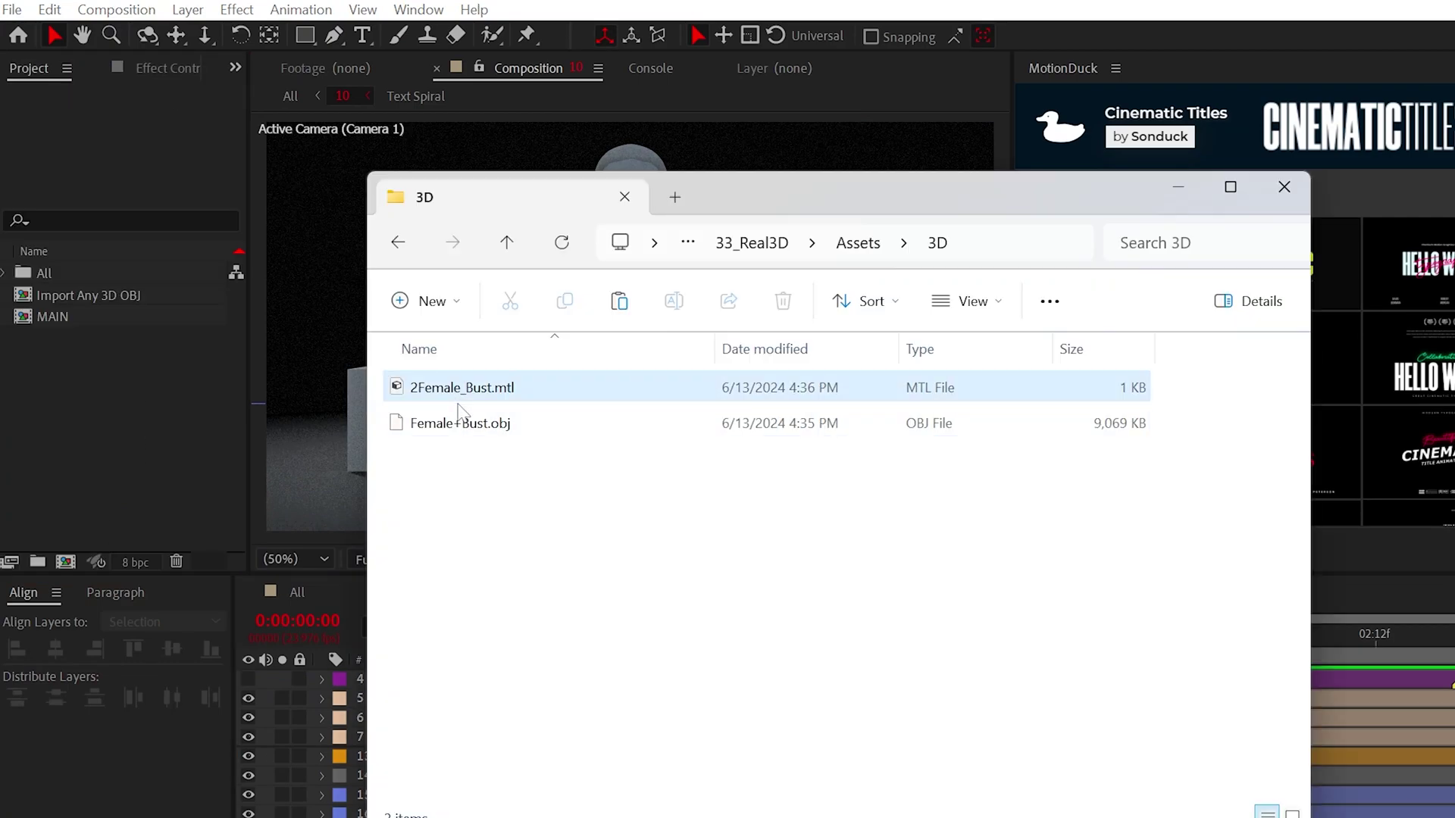
pyautogui.moveTo(462, 423); pyautogui.dragTo(113, 399)
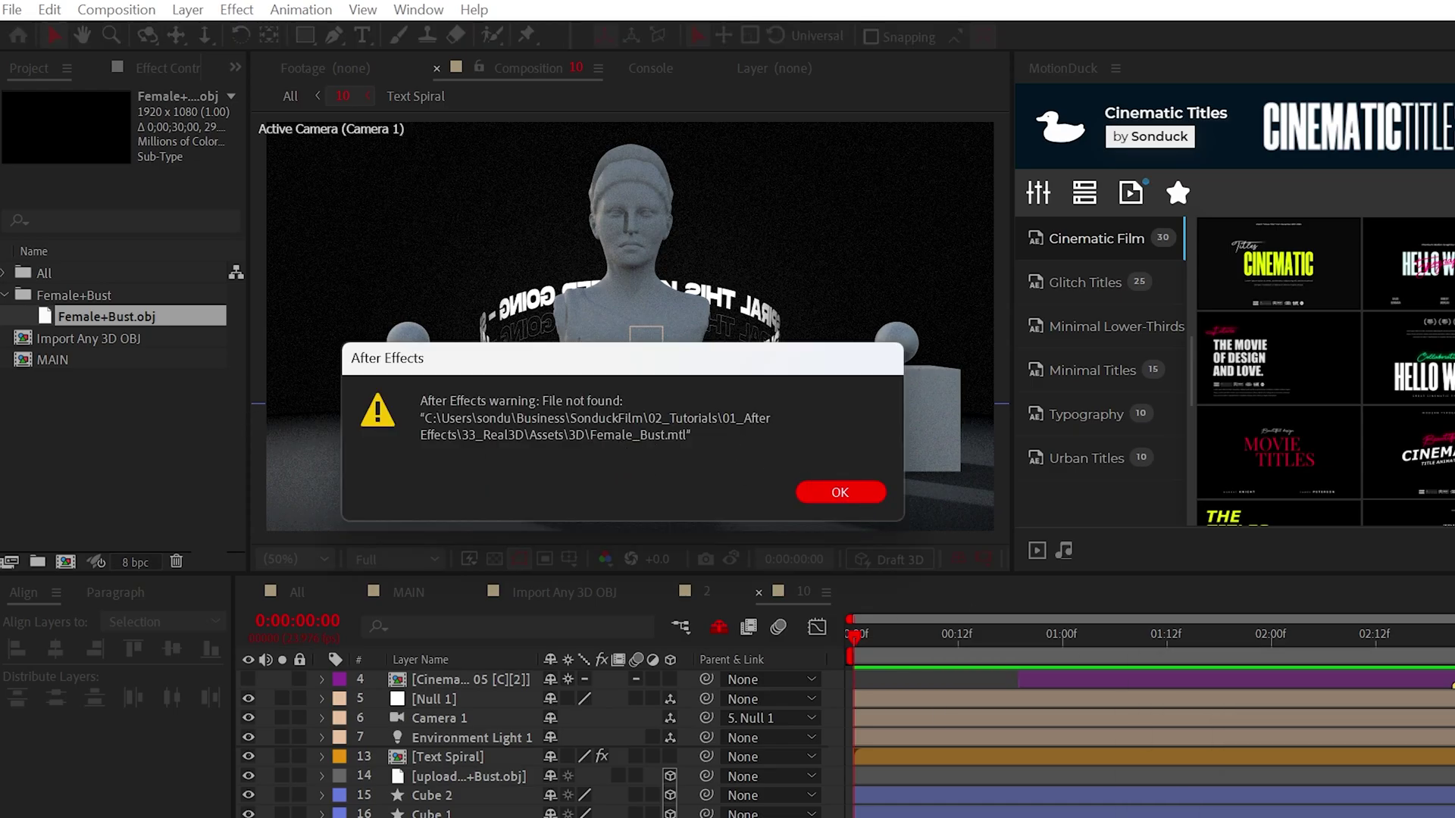
pyautogui.hotkey('alt', 'Tab')
pyautogui.click(446, 388)
pyautogui.press('F2')
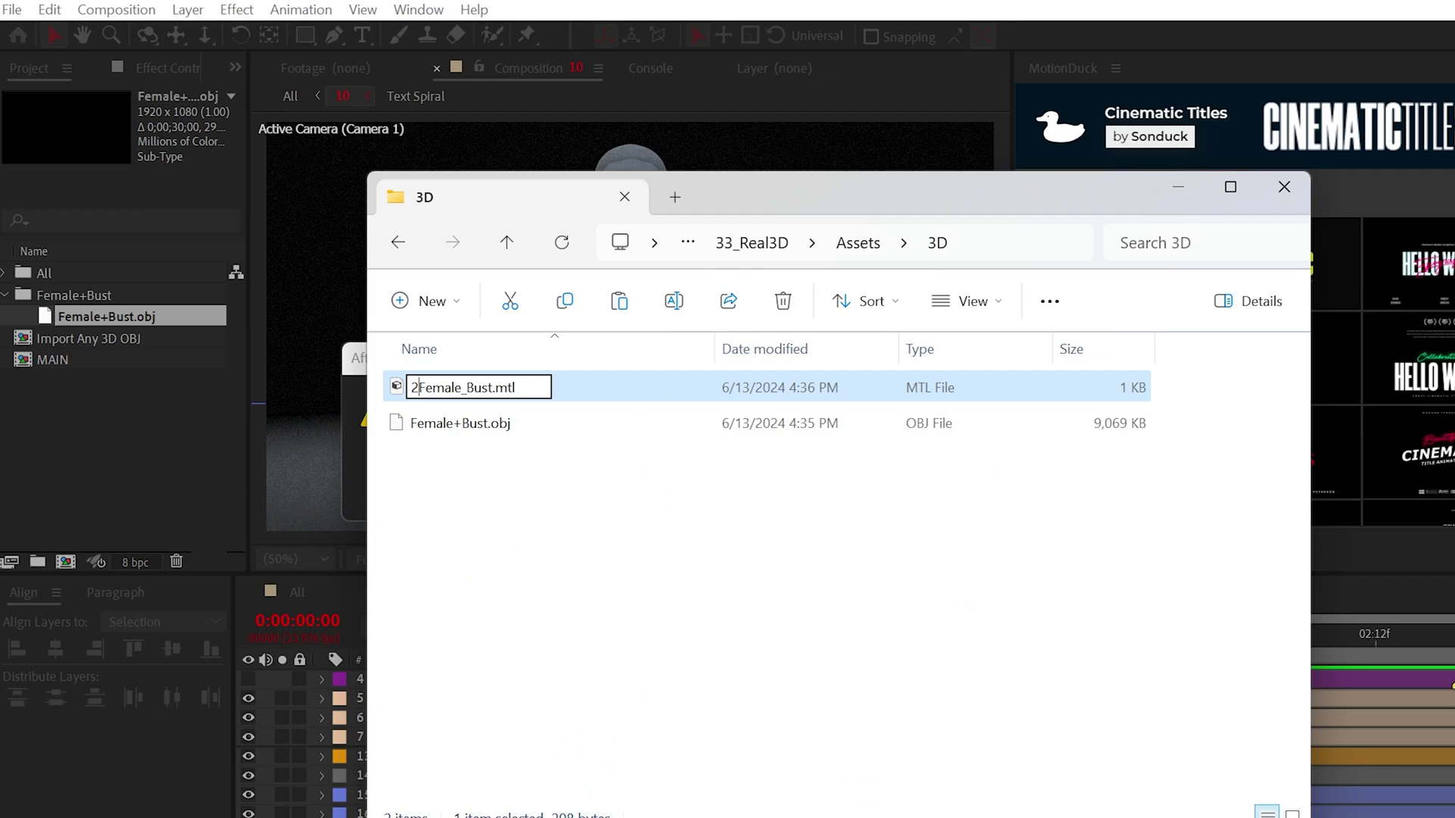
pyautogui.moveTo(469, 422); pyautogui.dragTo(197, 430)
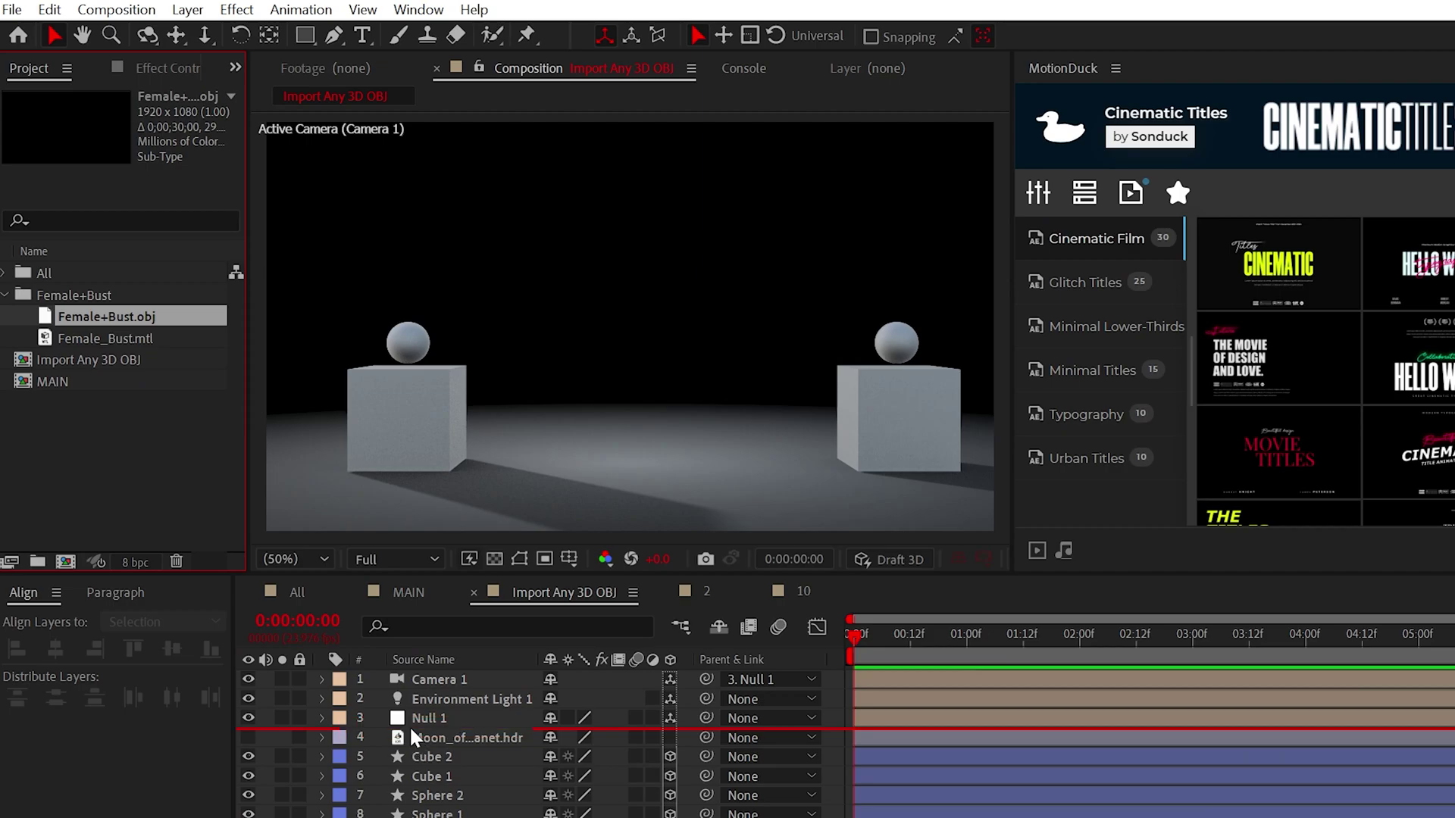
# Add Female+Bust.obj below Null 1 in the Import Any 3D OBJ composition, scaling the model to comp size.
pyautogui.moveTo(415, 739); pyautogui.dragTo(416, 734)
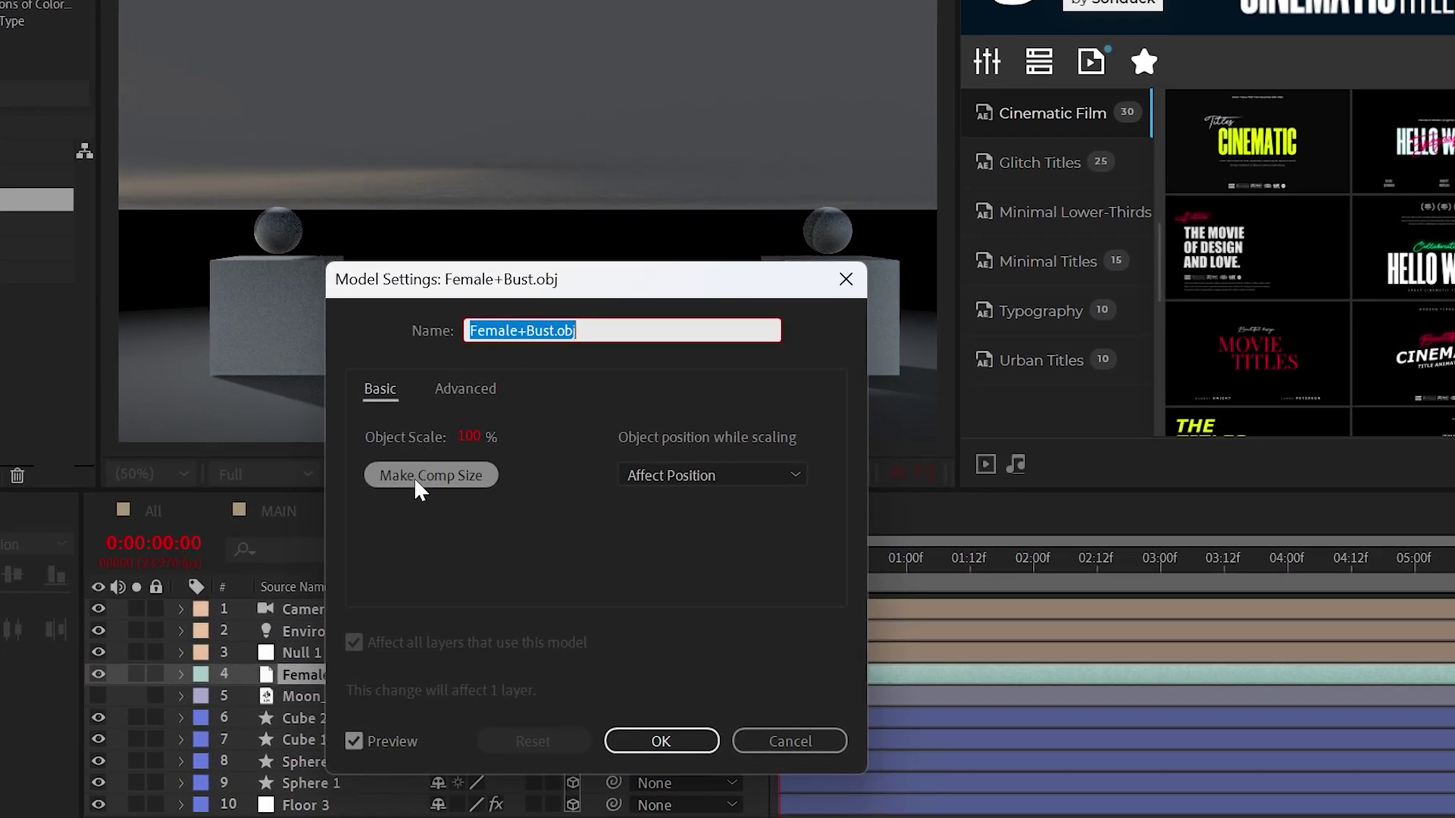
pyautogui.click(444, 474)
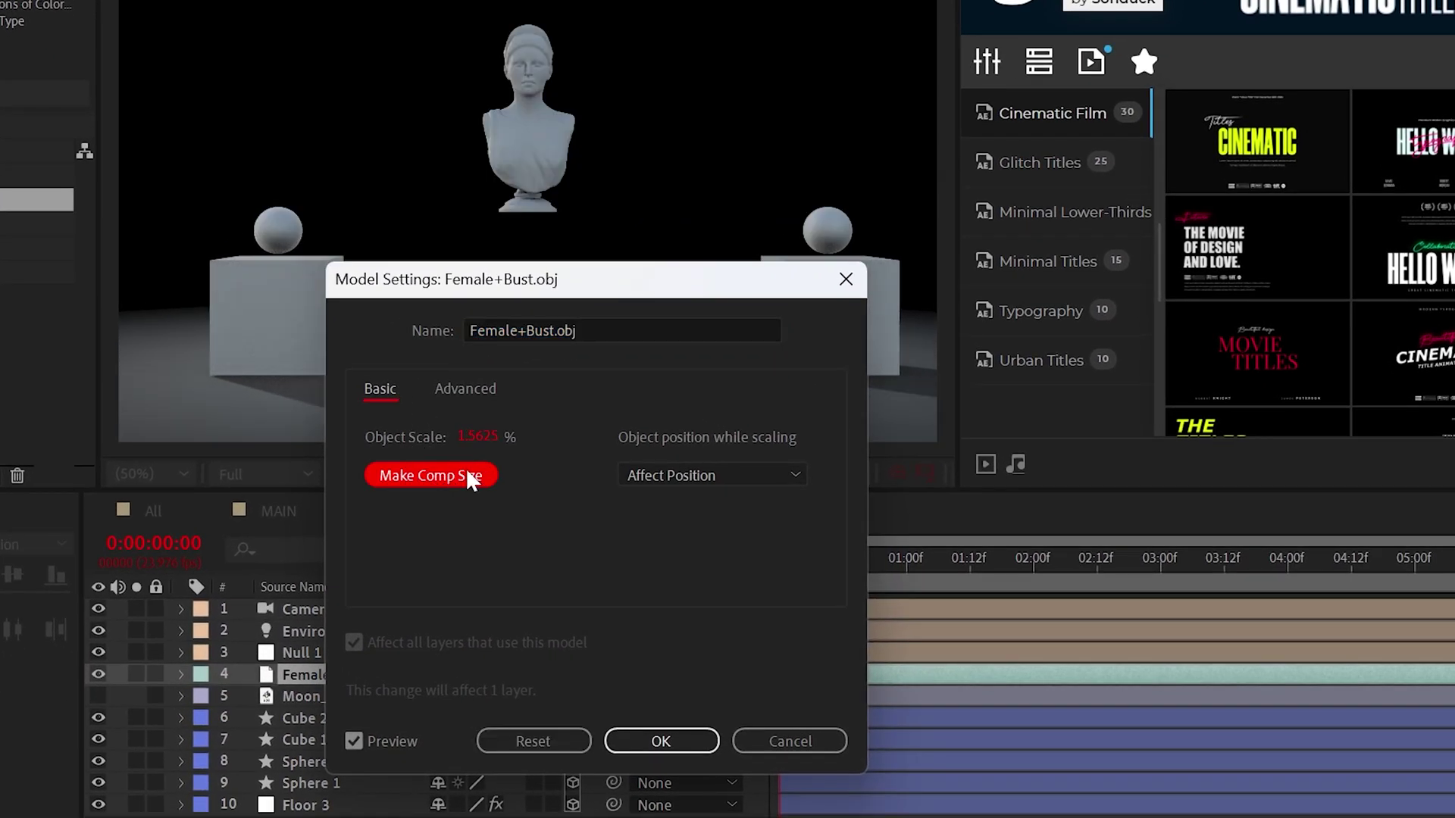
pyautogui.click(649, 746)
# Move the bust closer to the camera between the two pedestals and turn it around its Y axis.
pyautogui.press('p')
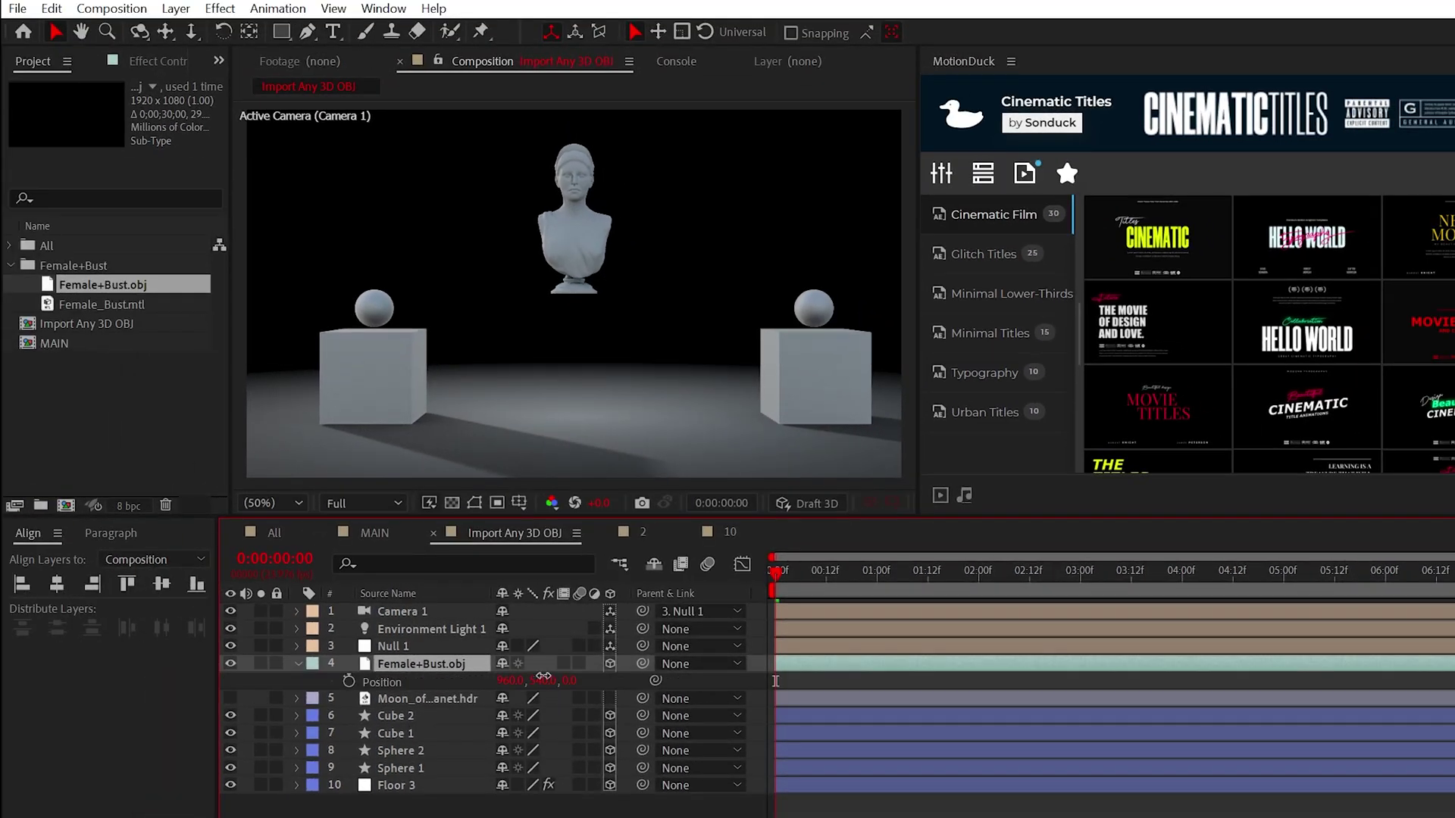
pyautogui.press('r')
pyautogui.moveTo(531, 716); pyautogui.dragTo(558, 715)
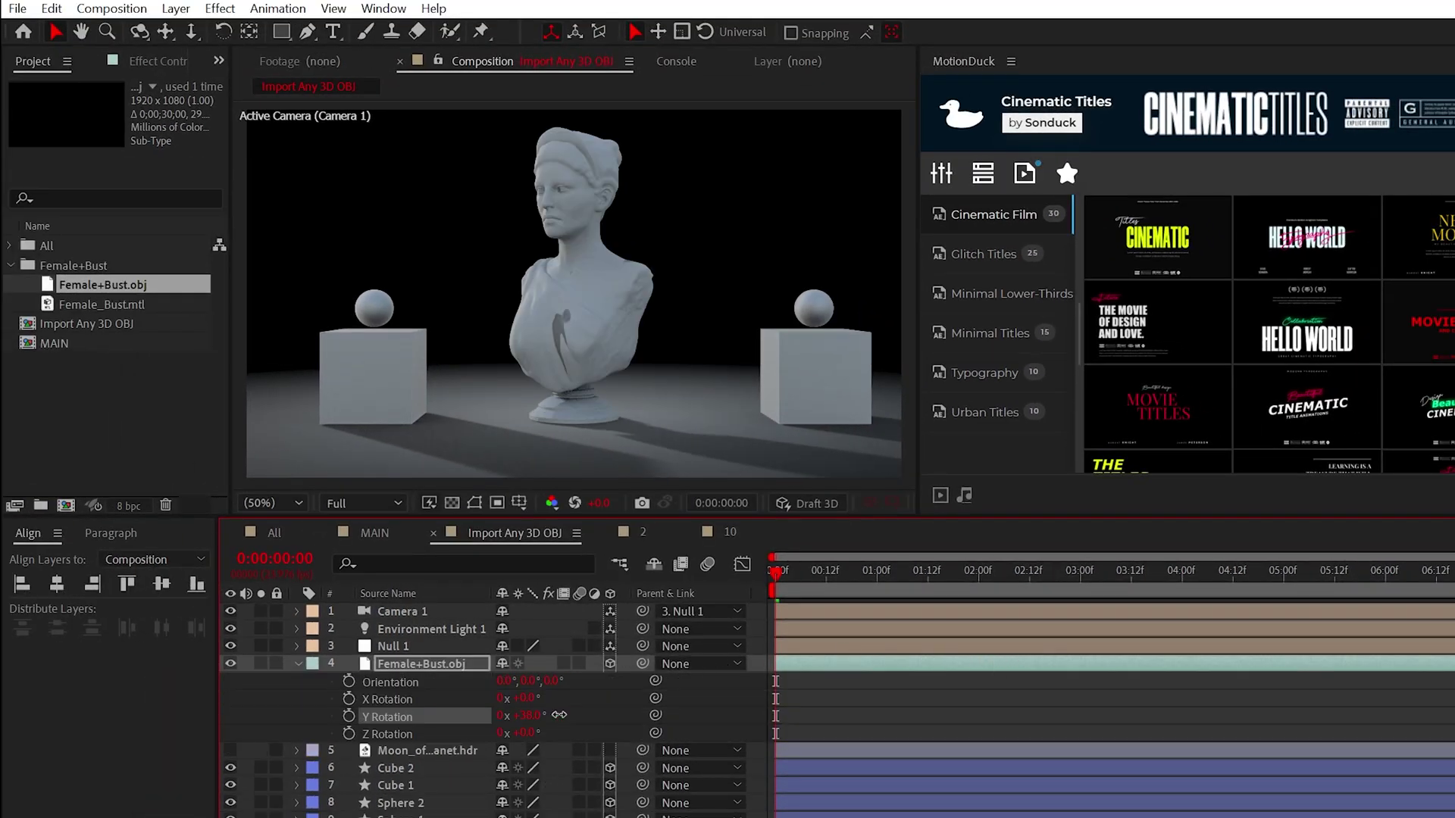
# Preview the animation in composition 2, and rotate the floating spheres around with the 3D rotation gizmo.
pyautogui.press('space')
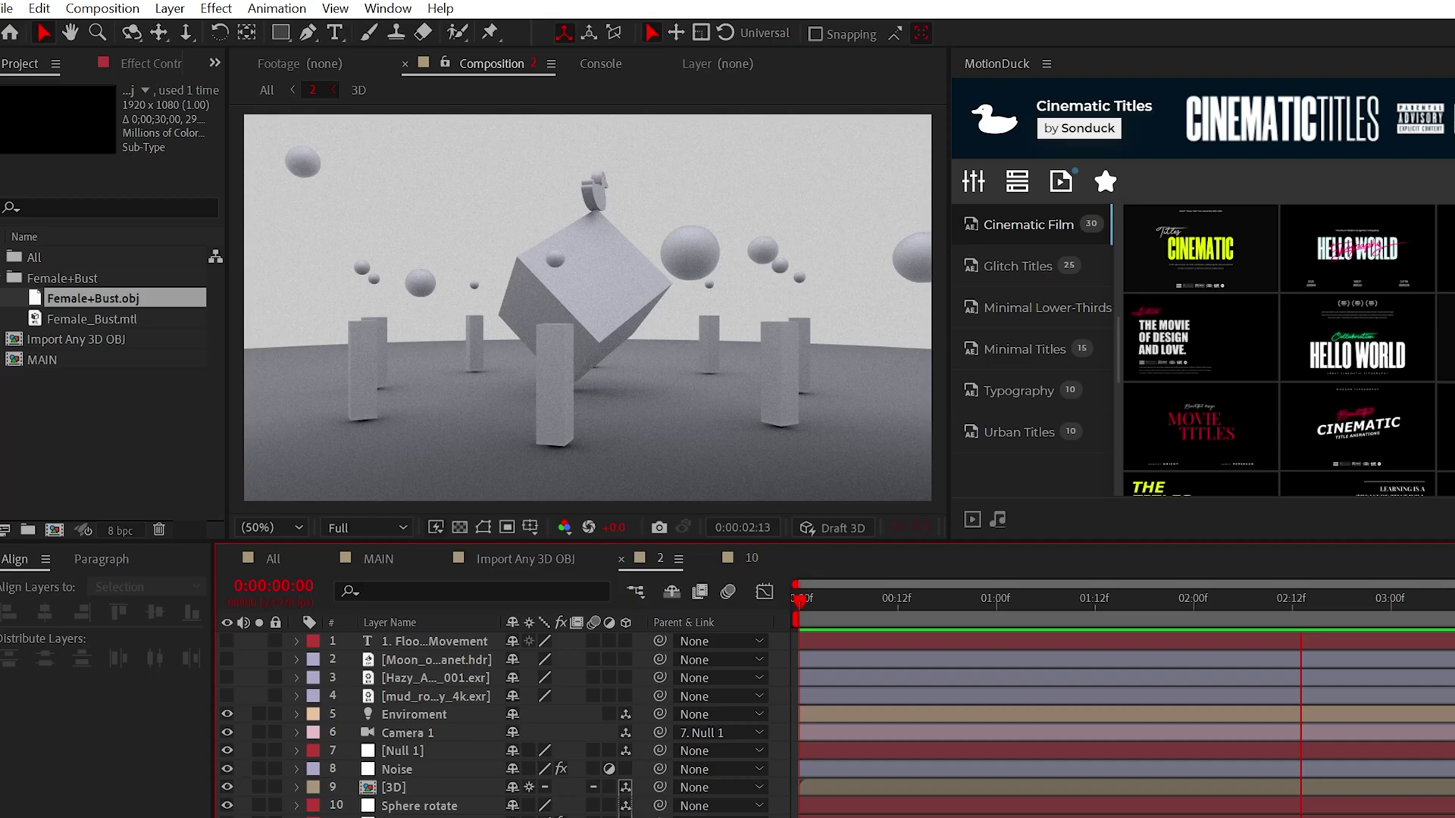
pyautogui.moveTo(812, 613); pyautogui.dragTo(891, 612)
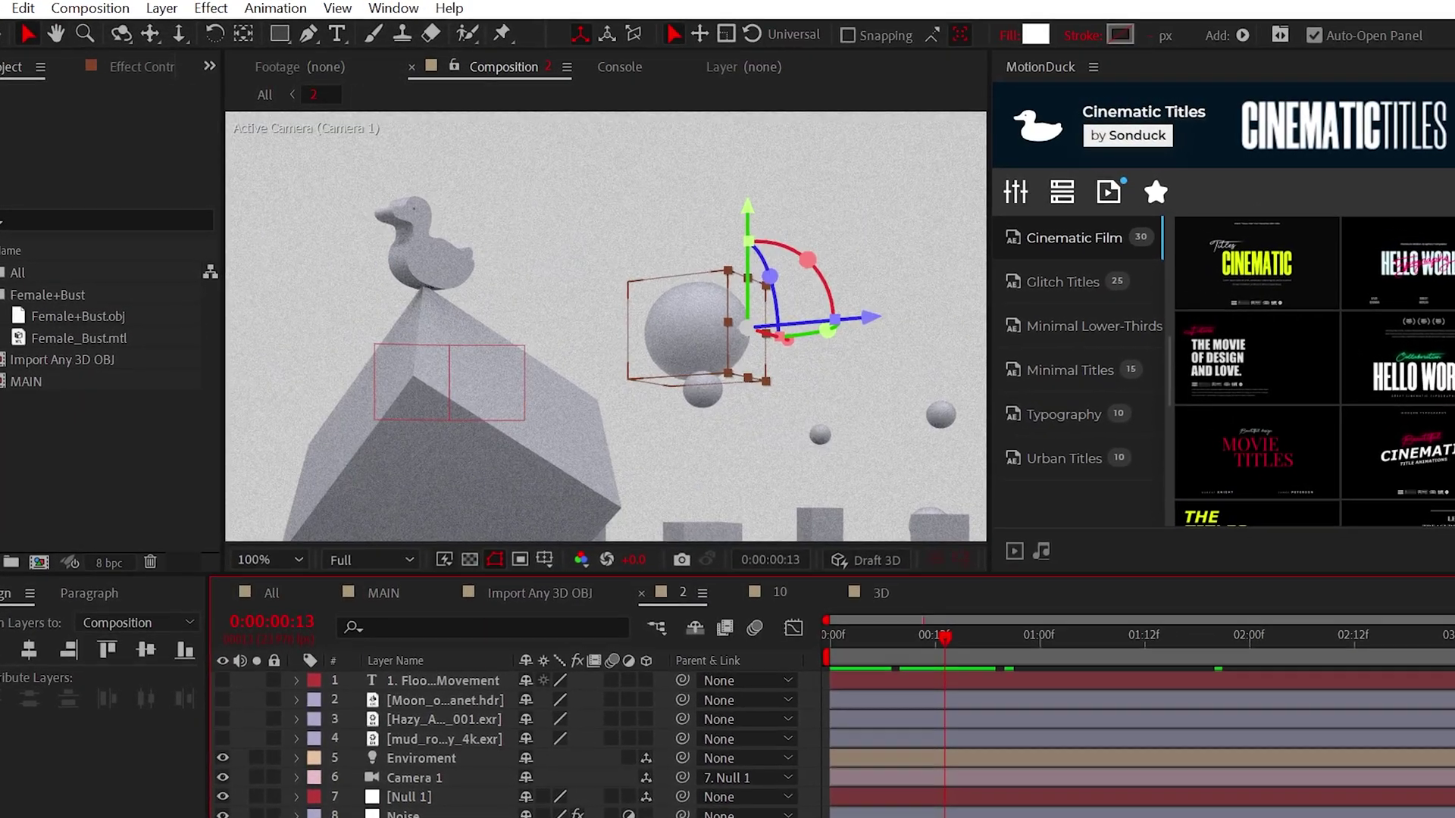
pyautogui.moveTo(807, 260); pyautogui.dragTo(855, 318)
pyautogui.moveTo(837, 373); pyautogui.dragTo(729, 331)
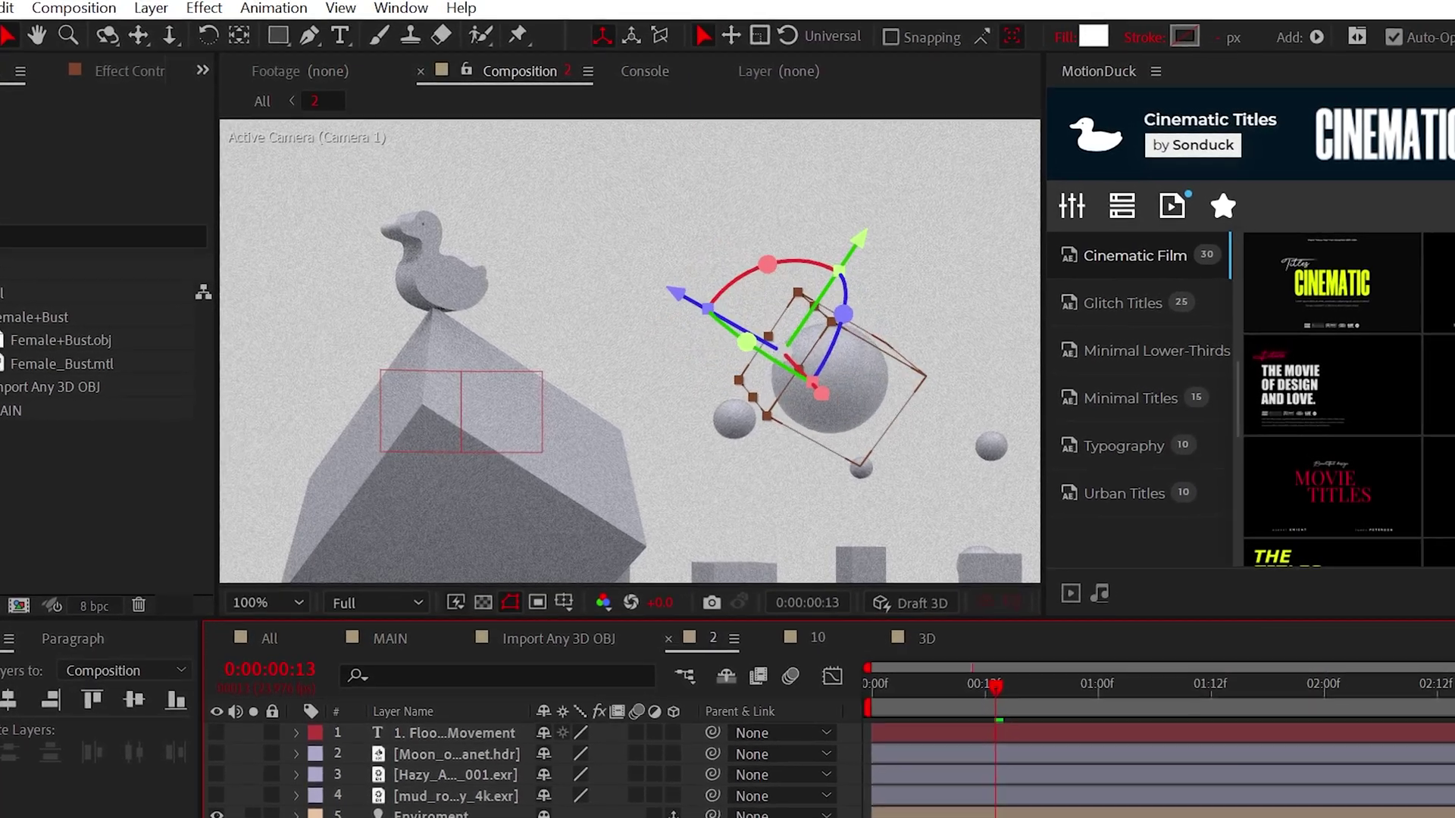
pyautogui.moveTo(843, 315); pyautogui.dragTo(755, 434)
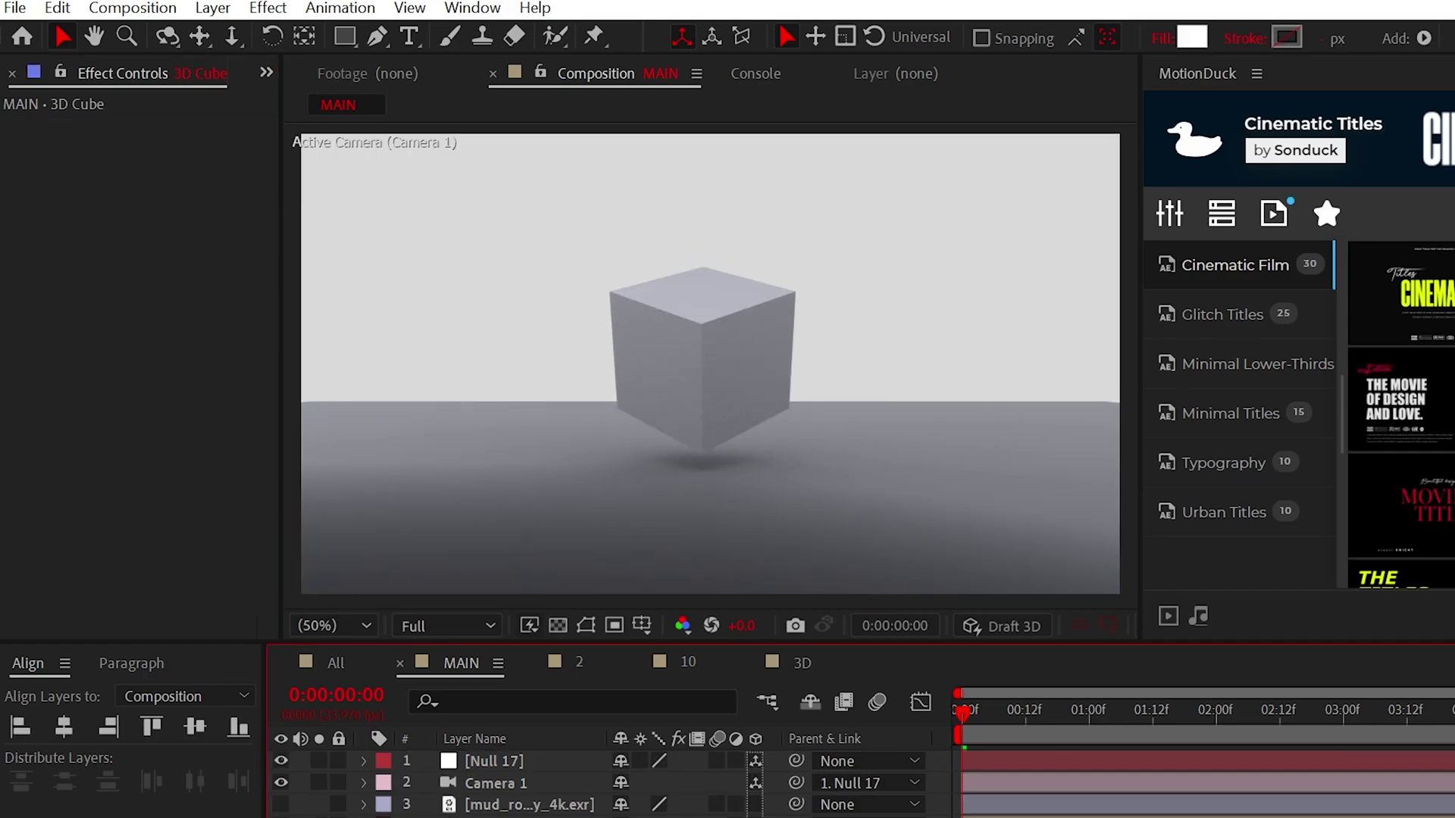
# Draw a white circle about 140 px across over the cube in MAIN and center it in the composition.
pyautogui.moveTo(344, 35); pyautogui.dragTo(459, 91)
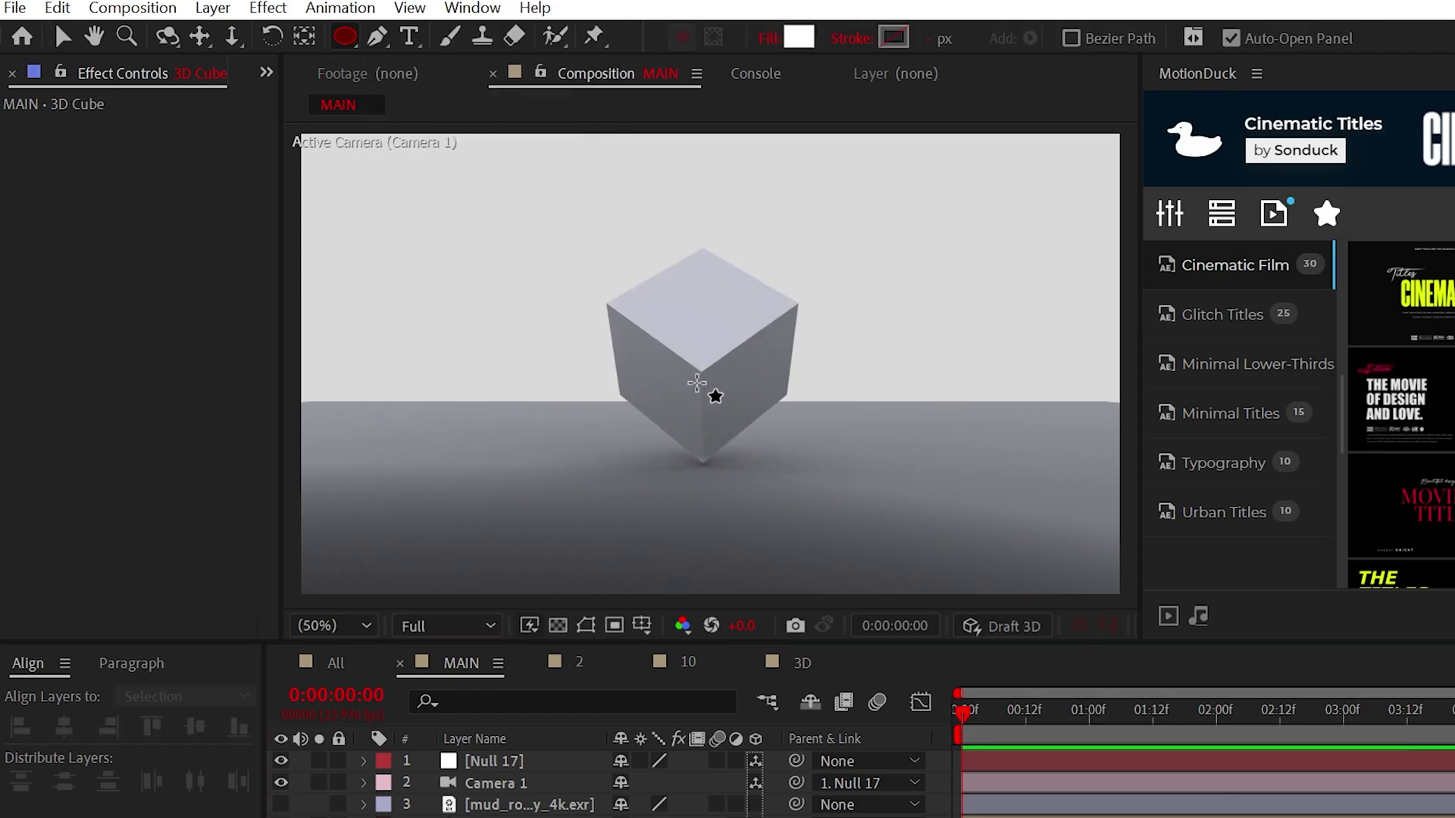
pyautogui.moveTo(691, 371); pyautogui.dragTo(718, 395)
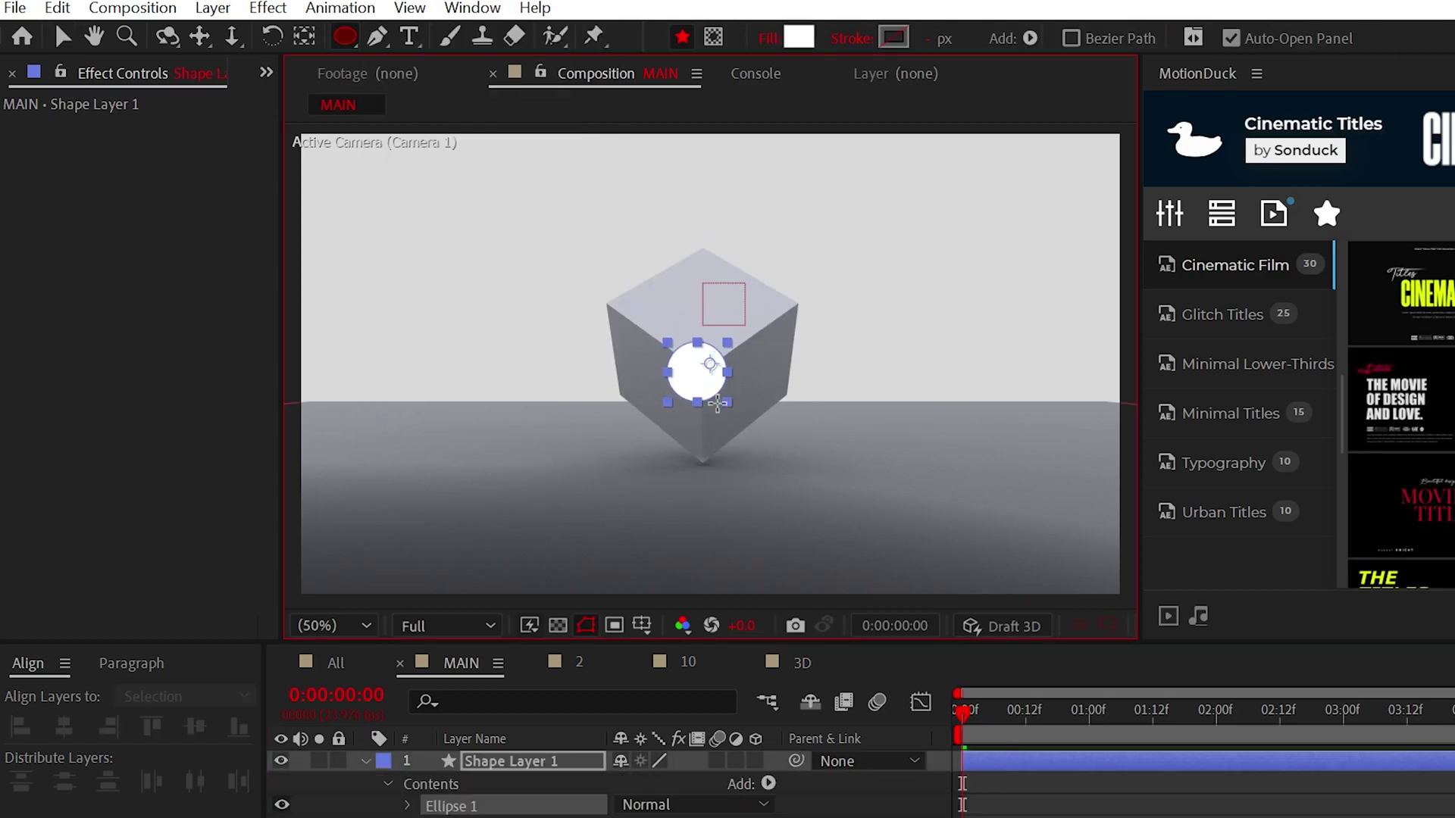
pyautogui.click(65, 728)
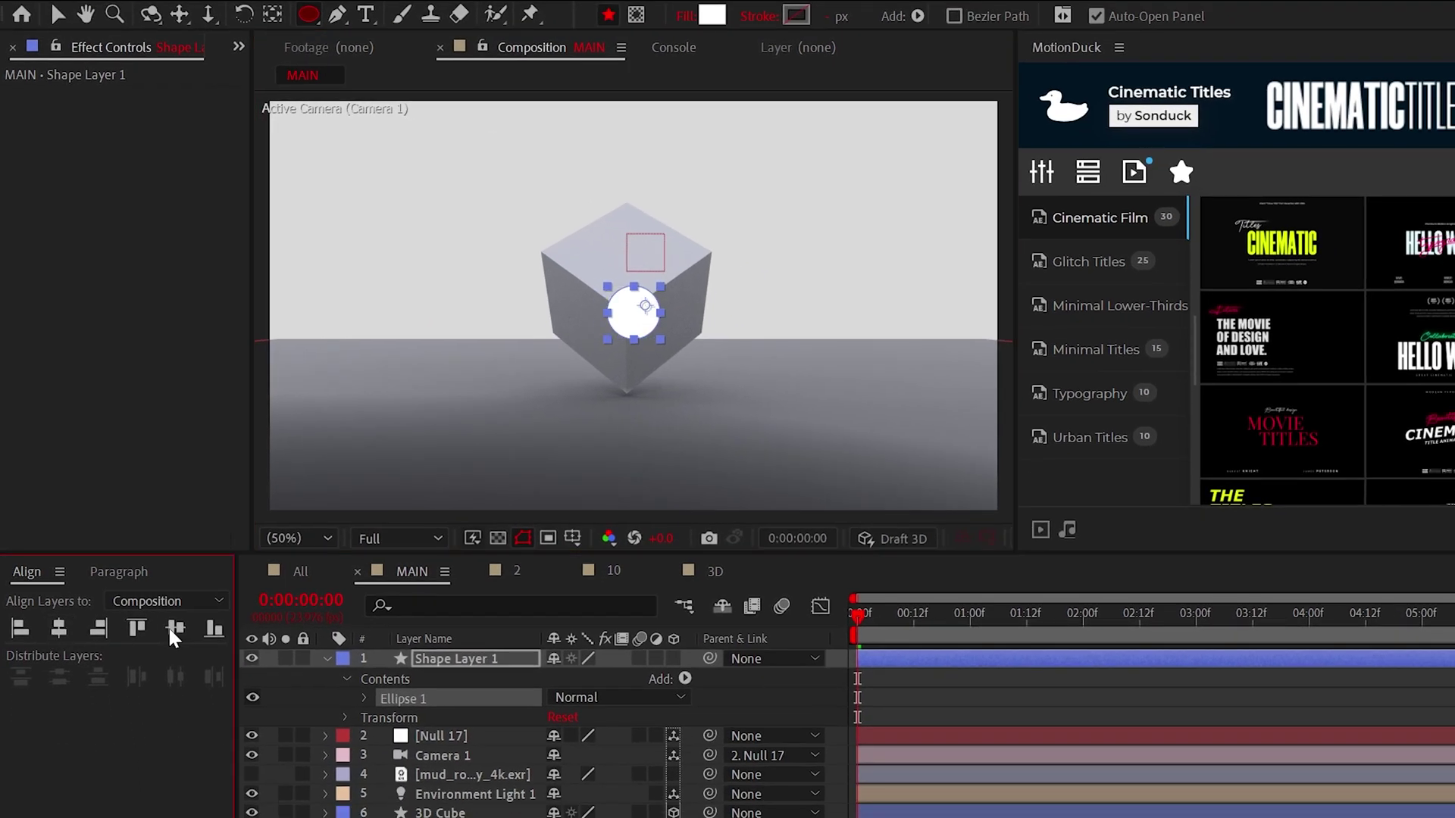
# Set the circle's ellipse path size to 2.0, and make its layer, renamed Sphere, a 3D layer.
pyautogui.click(364, 697)
pyautogui.click(385, 718)
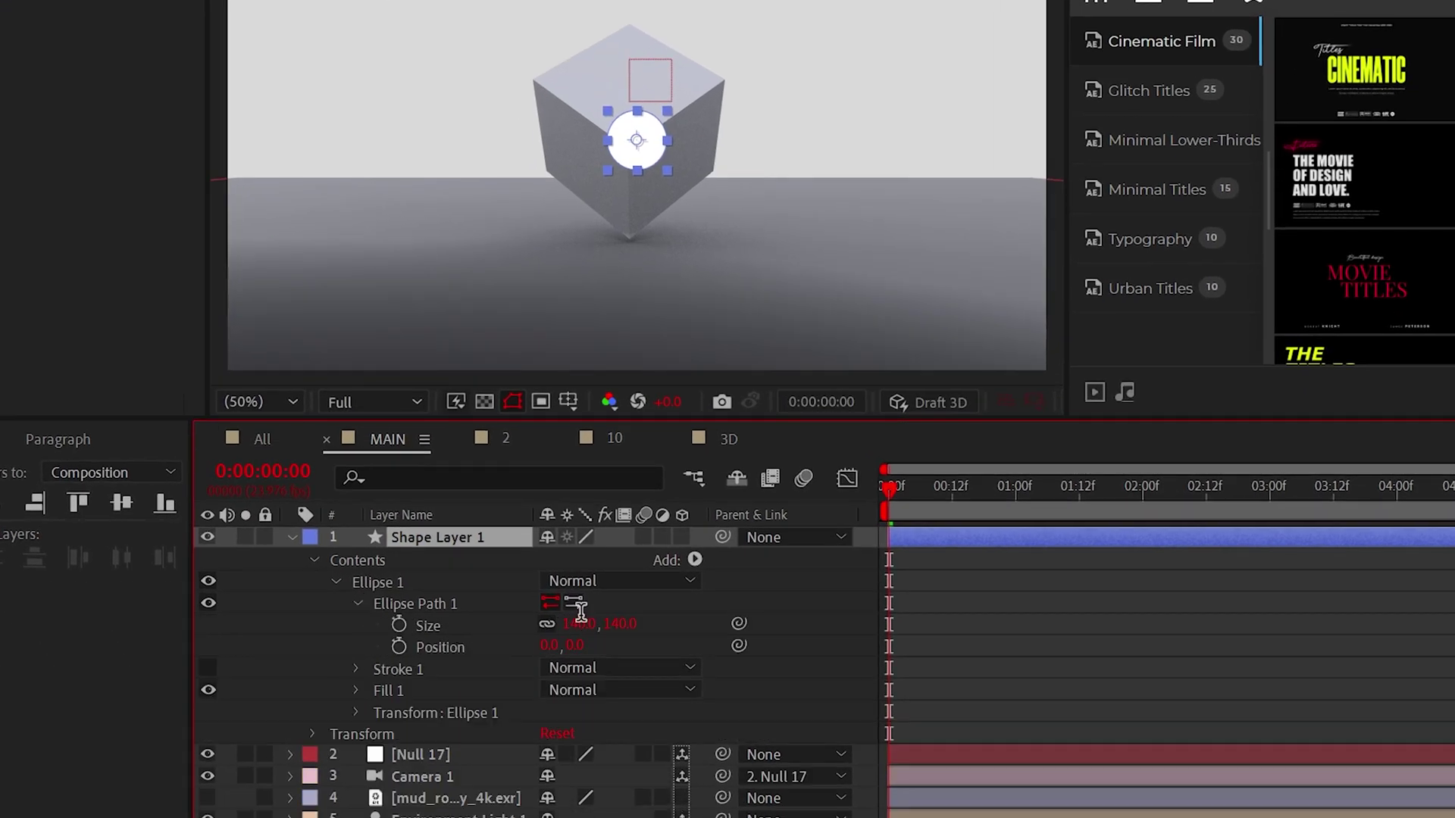
pyautogui.write('2')
pyautogui.click(687, 604)
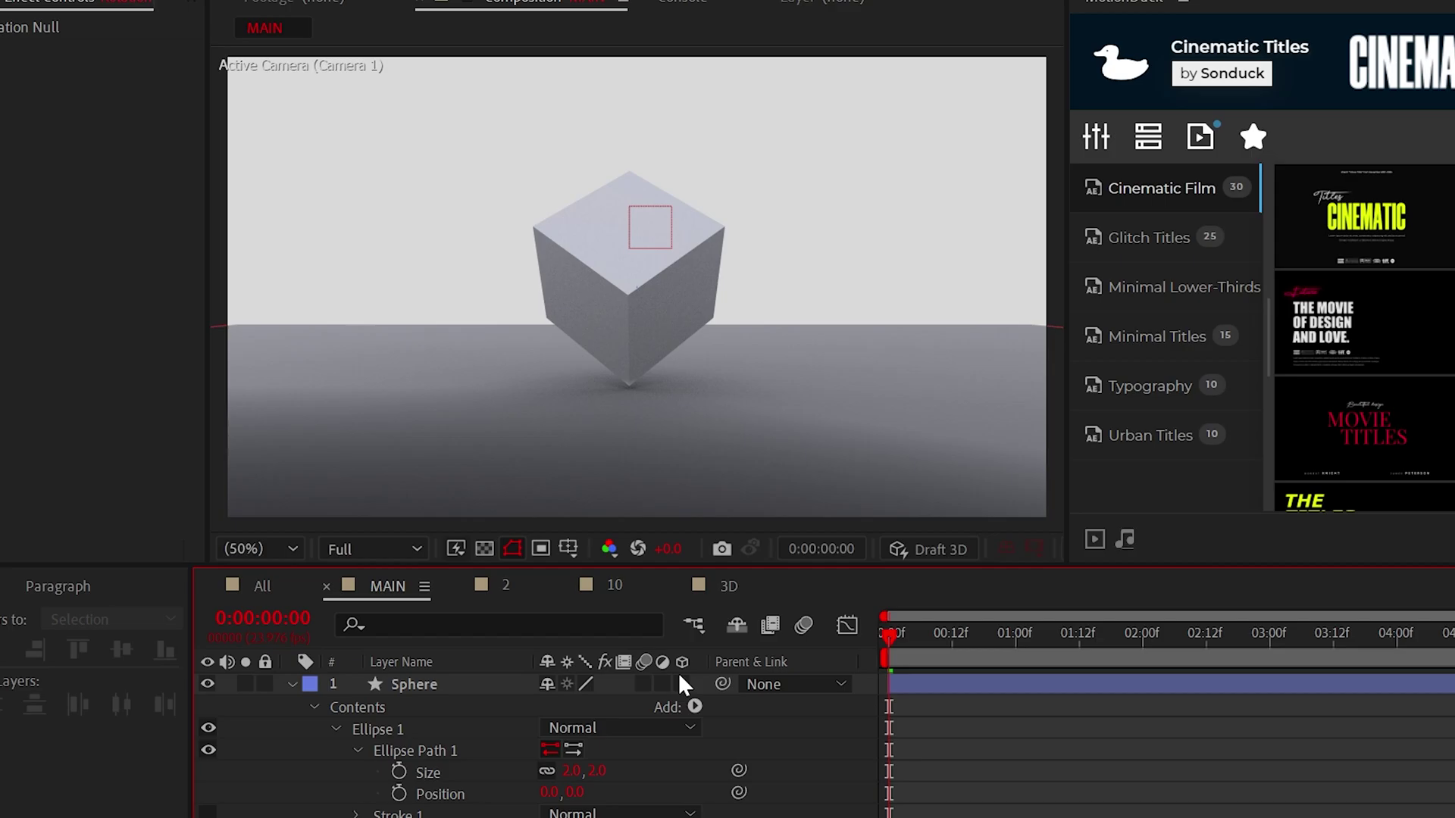
pyautogui.click(682, 684)
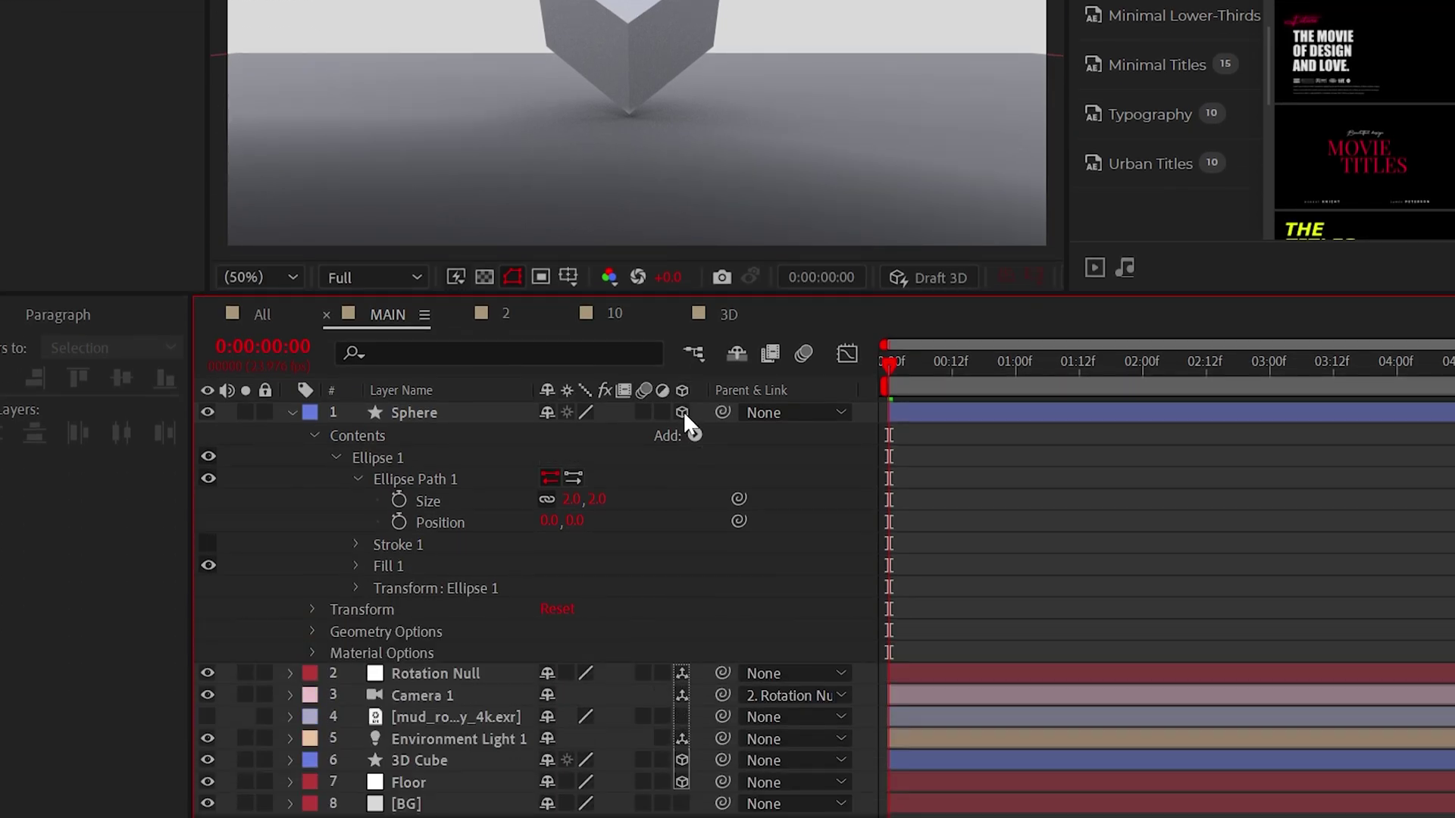
# In the Sphere layer's geometry options, set the extrusion depth to 2 and choose a rounded bevel style.
pyautogui.click(317, 433)
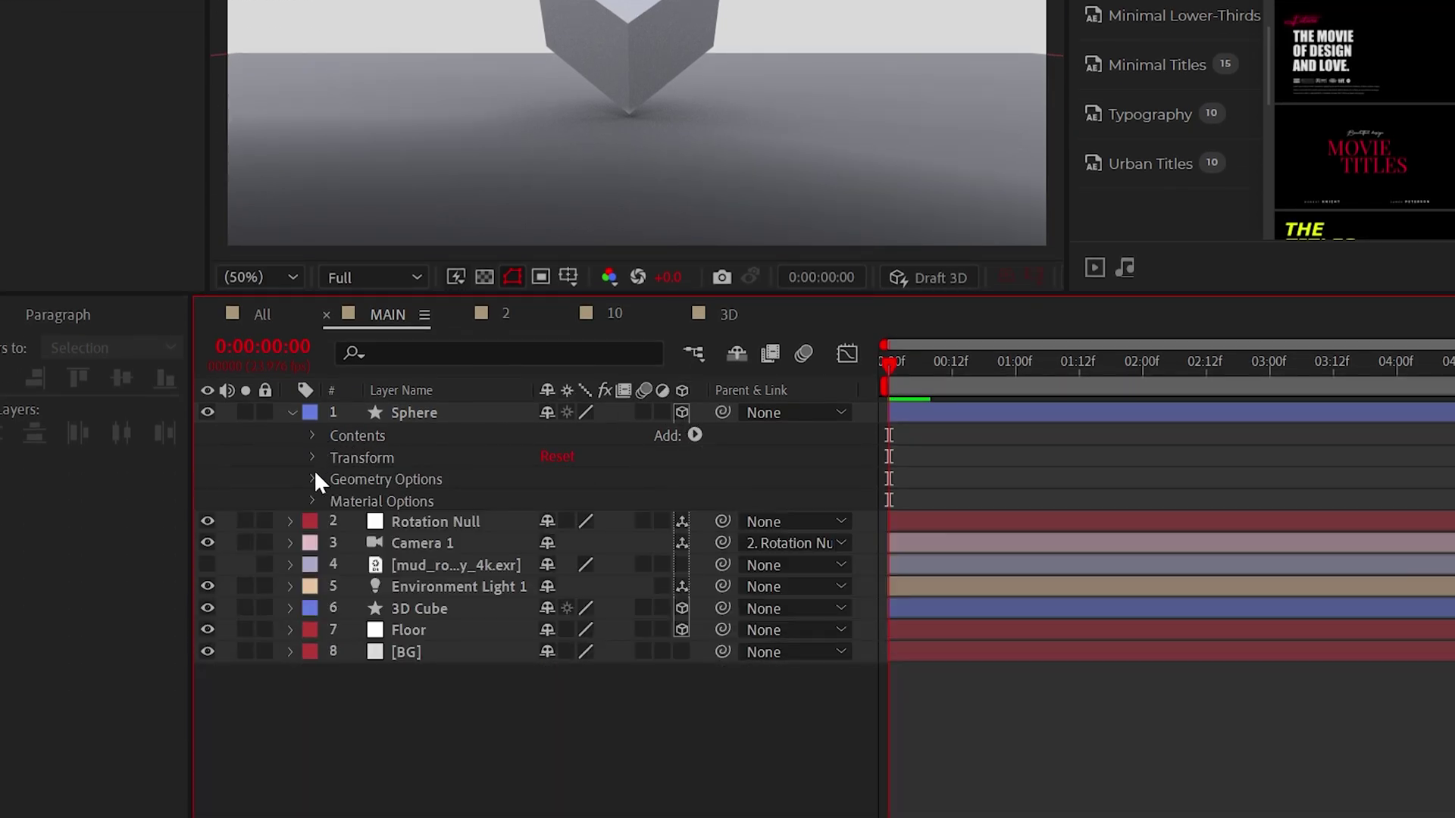
pyautogui.click(313, 476)
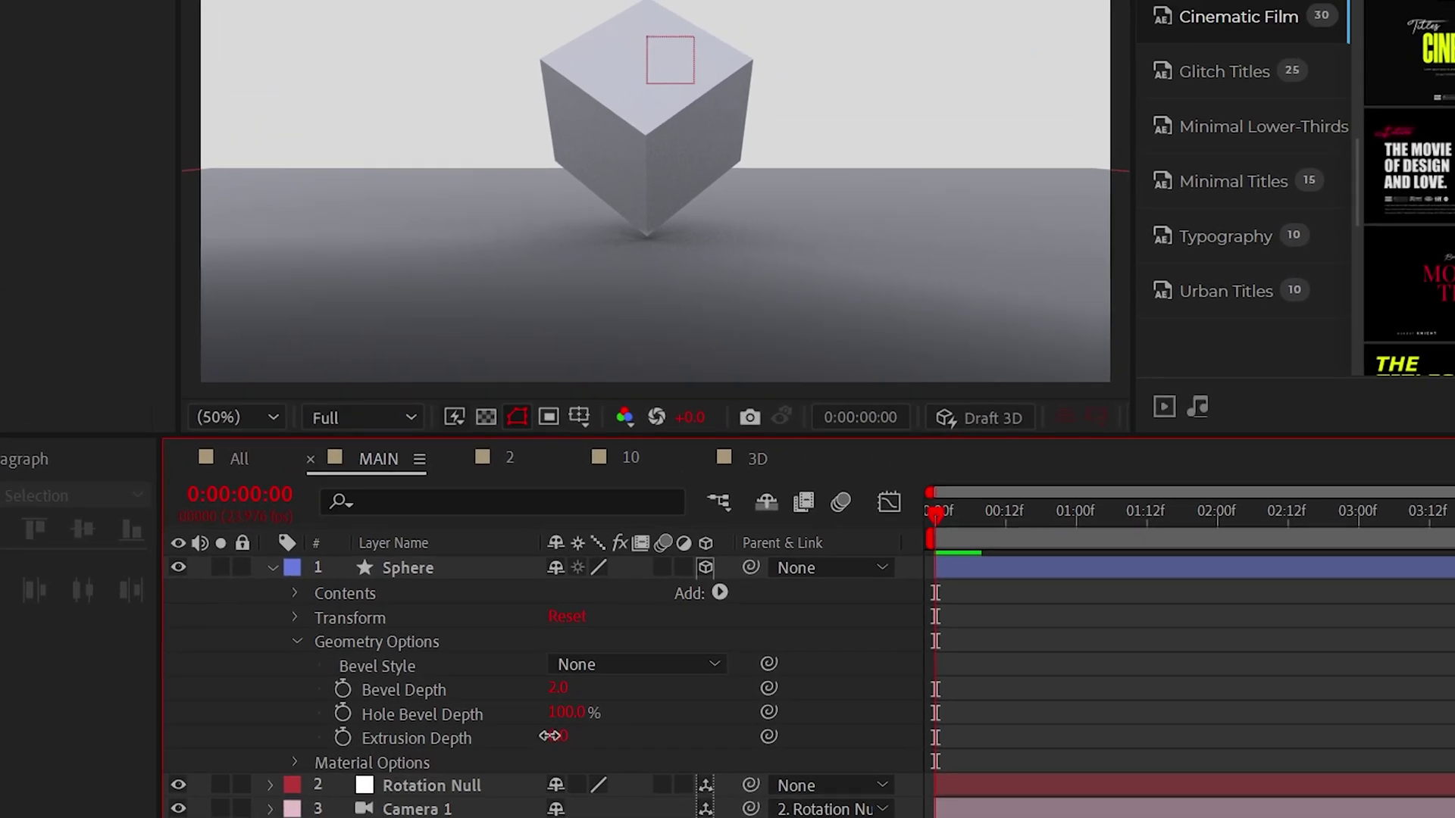
pyautogui.write('2')
pyautogui.press('Return')
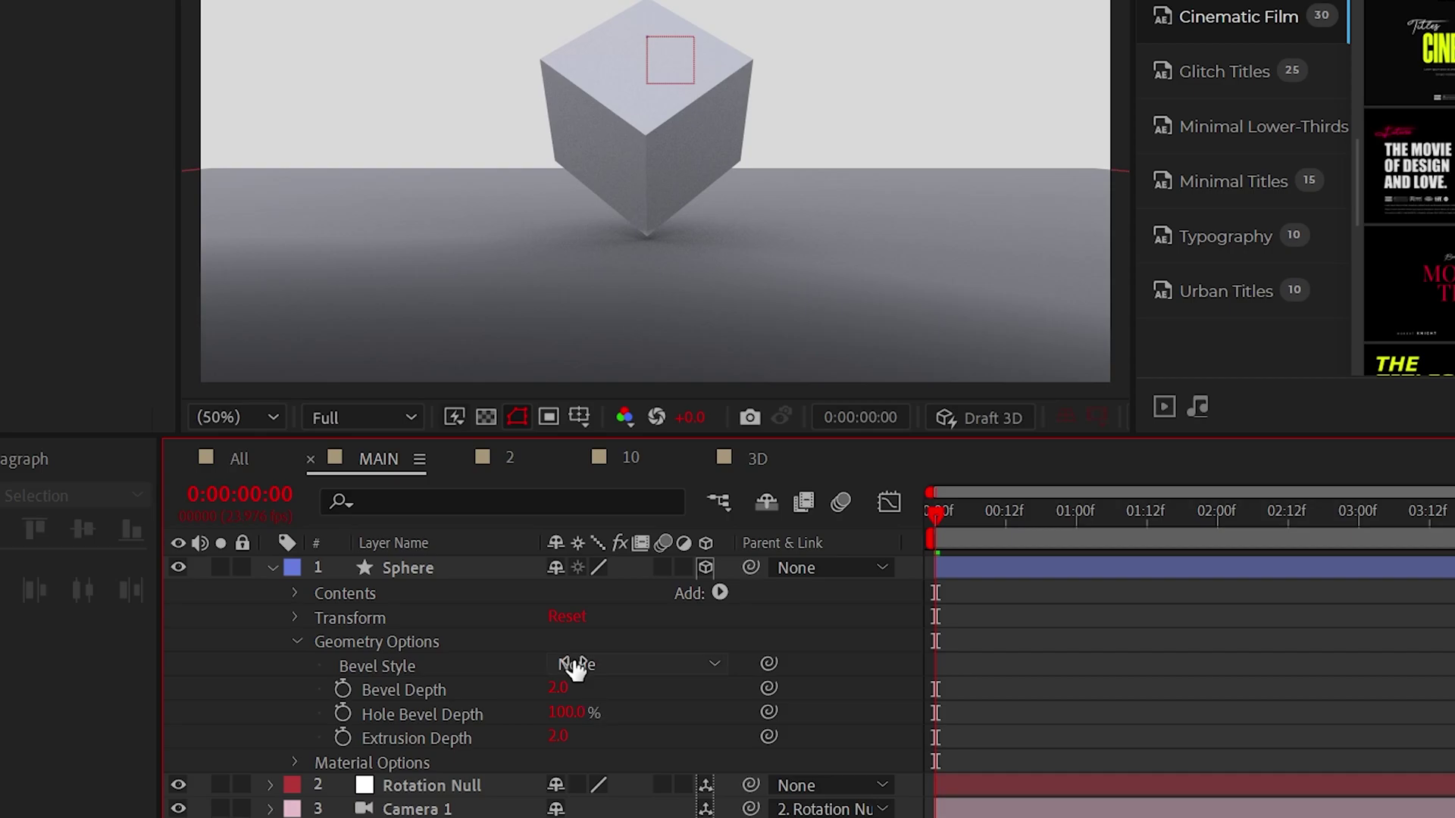
pyautogui.click(575, 667)
pyautogui.click(627, 795)
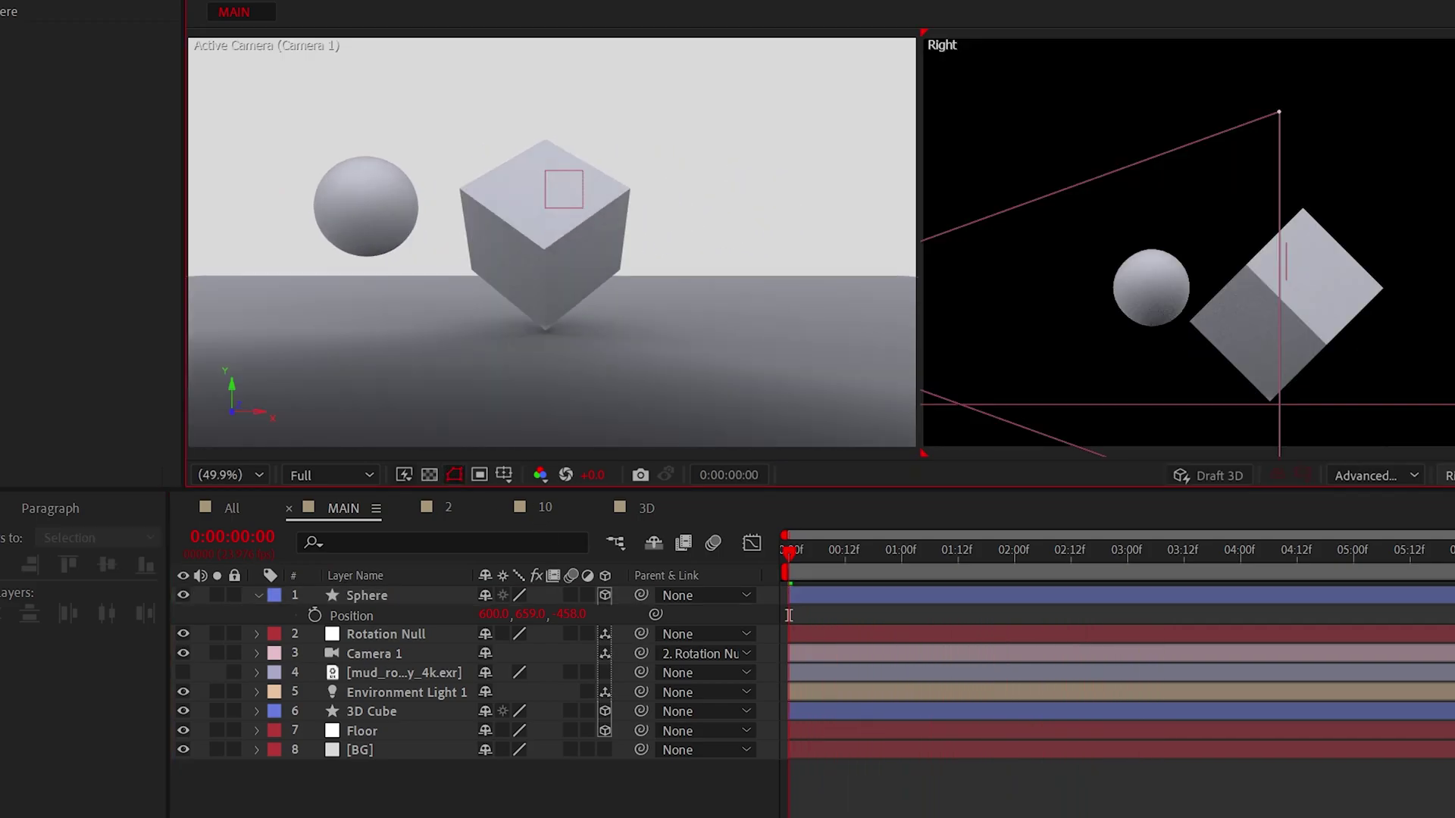
# Show the second view from the top, and spread scaled duplicates of the sphere behind the cube.
pyautogui.click(934, 499)
pyautogui.click(917, 649)
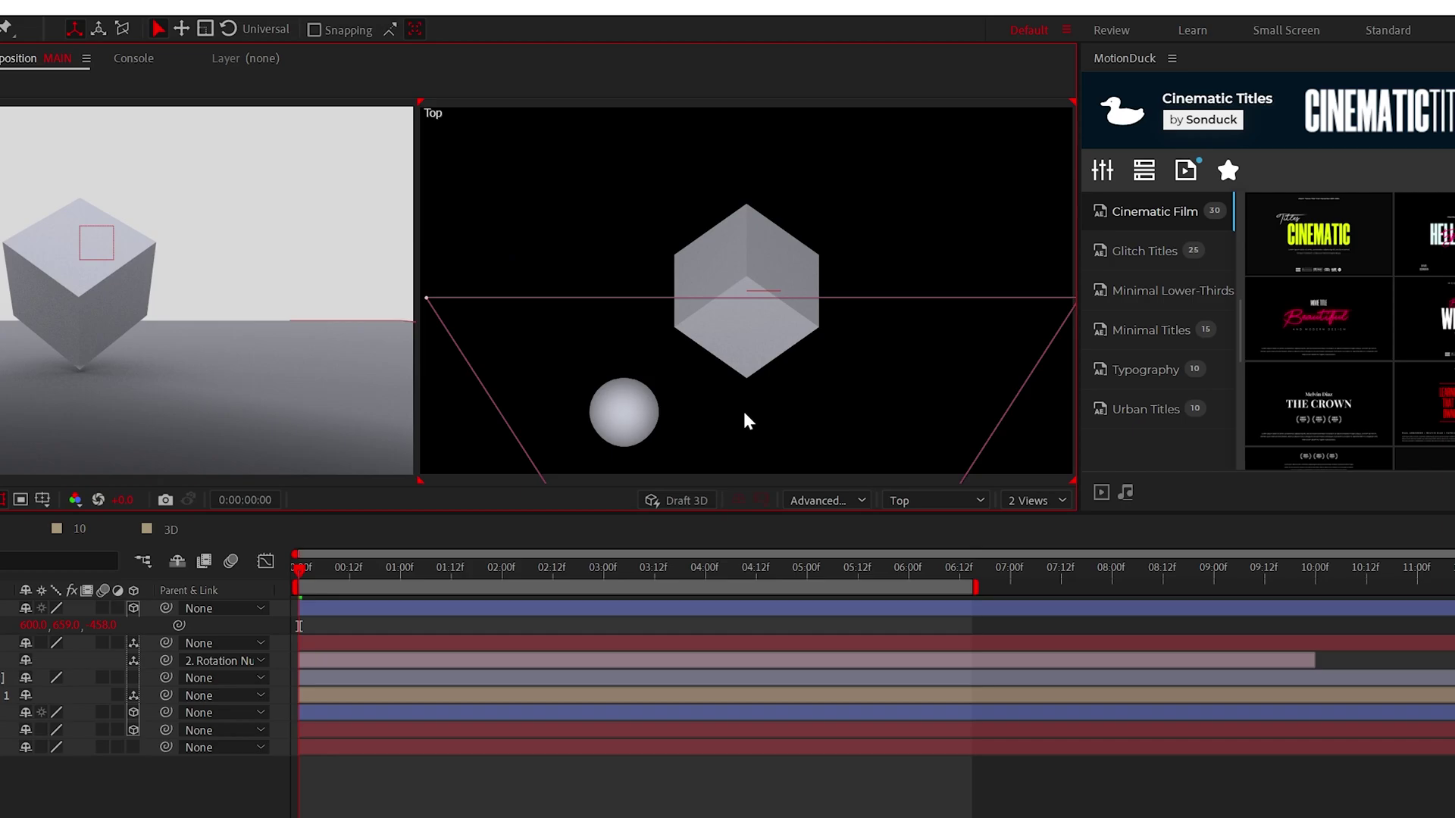
pyautogui.hotkey('ctrl', 'd')
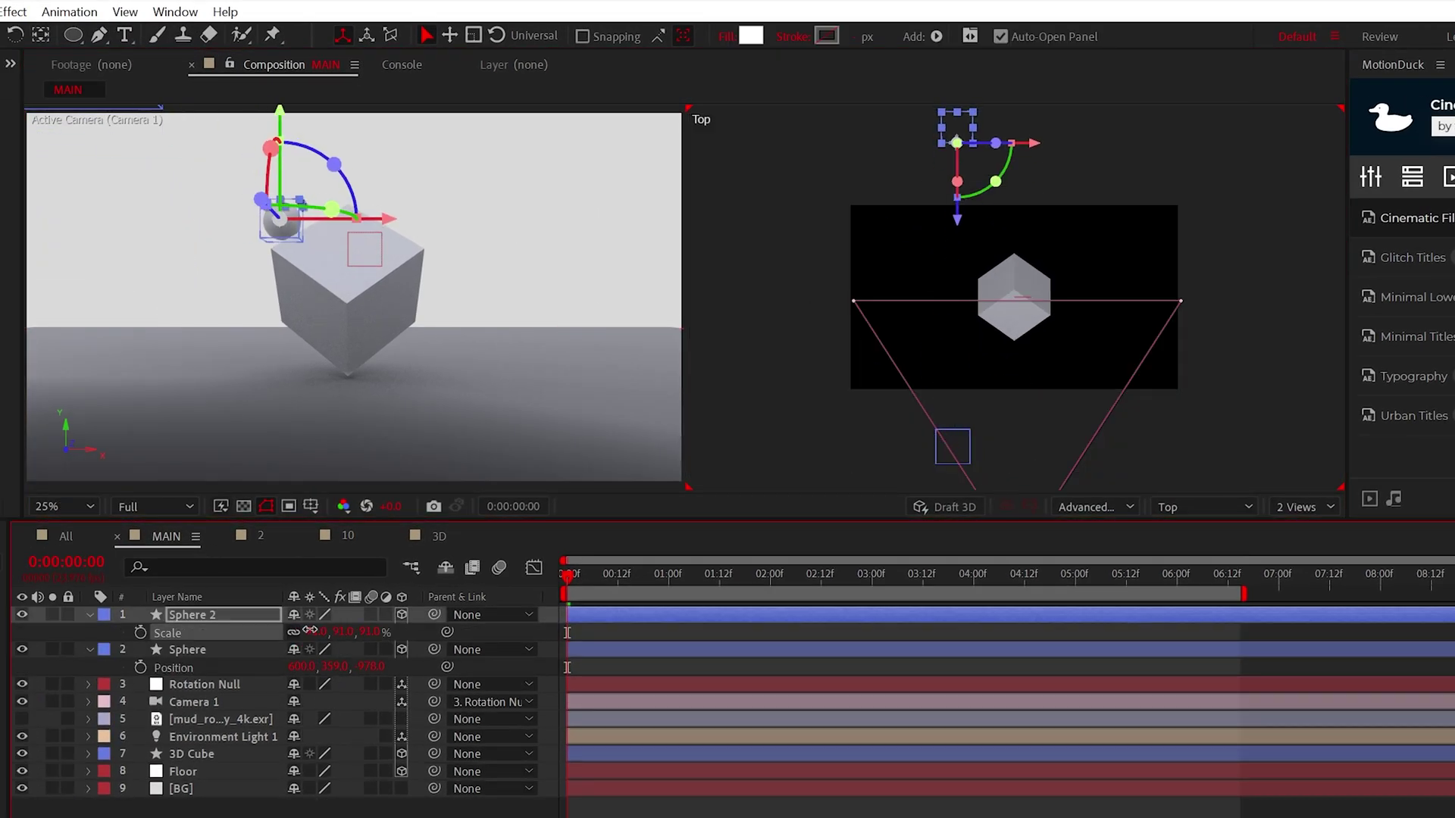
pyautogui.hotkey('ctrl', 'd')
pyautogui.moveTo(1003, 143); pyautogui.dragTo(1165, 144)
pyautogui.moveTo(327, 650); pyautogui.dragTo(471, 656)
# Duplicate the sphere two more times, moving the last copy to the cube's opposite side and adjusting its scale.
pyautogui.hotkey('ctrl', 'd')
pyautogui.hotkey('ctrl', 'd')
pyautogui.moveTo(1270, 221); pyautogui.dragTo(882, 221)
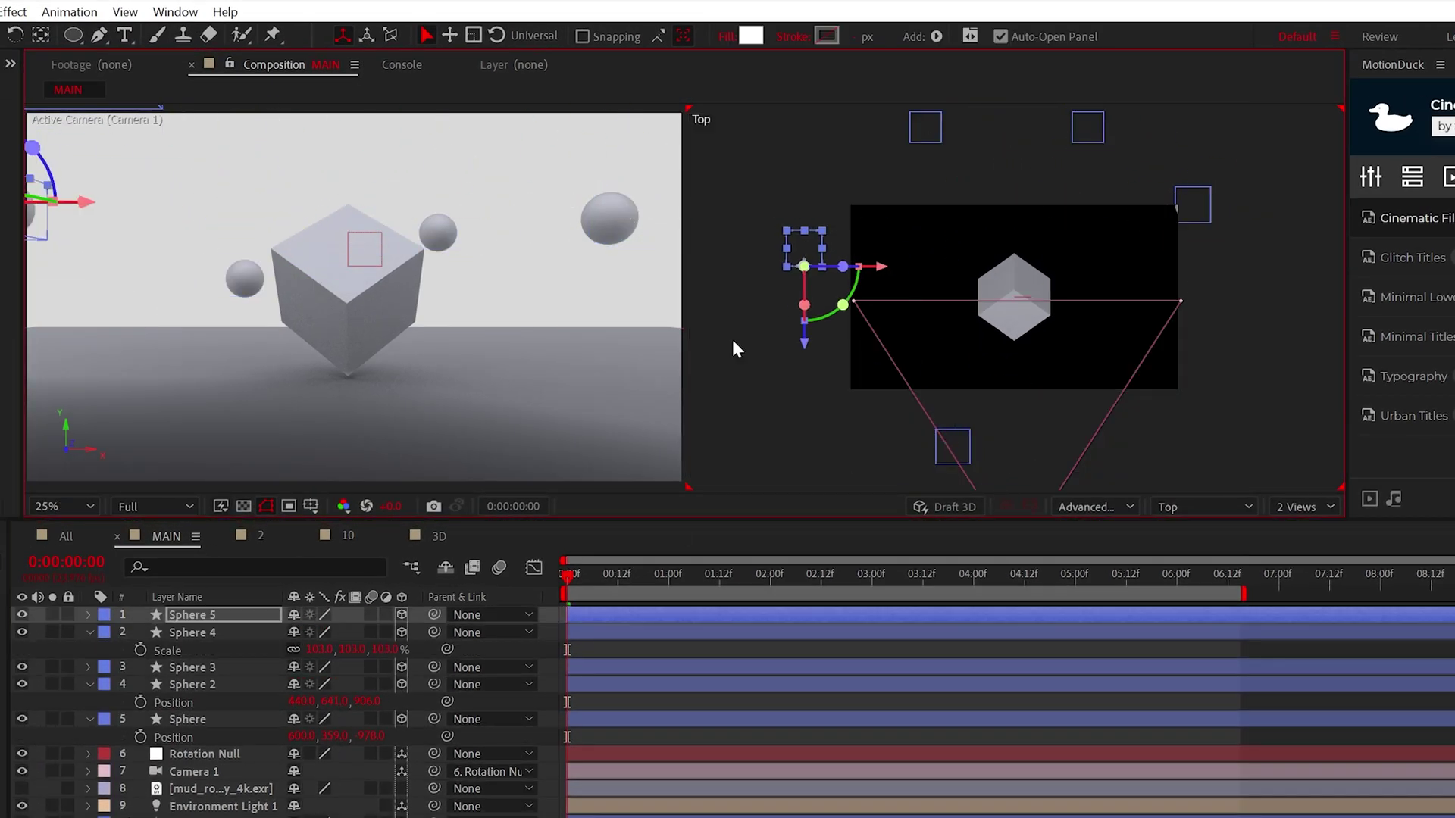
pyautogui.press('s')
pyautogui.moveTo(319, 632); pyautogui.dragTo(368, 632)
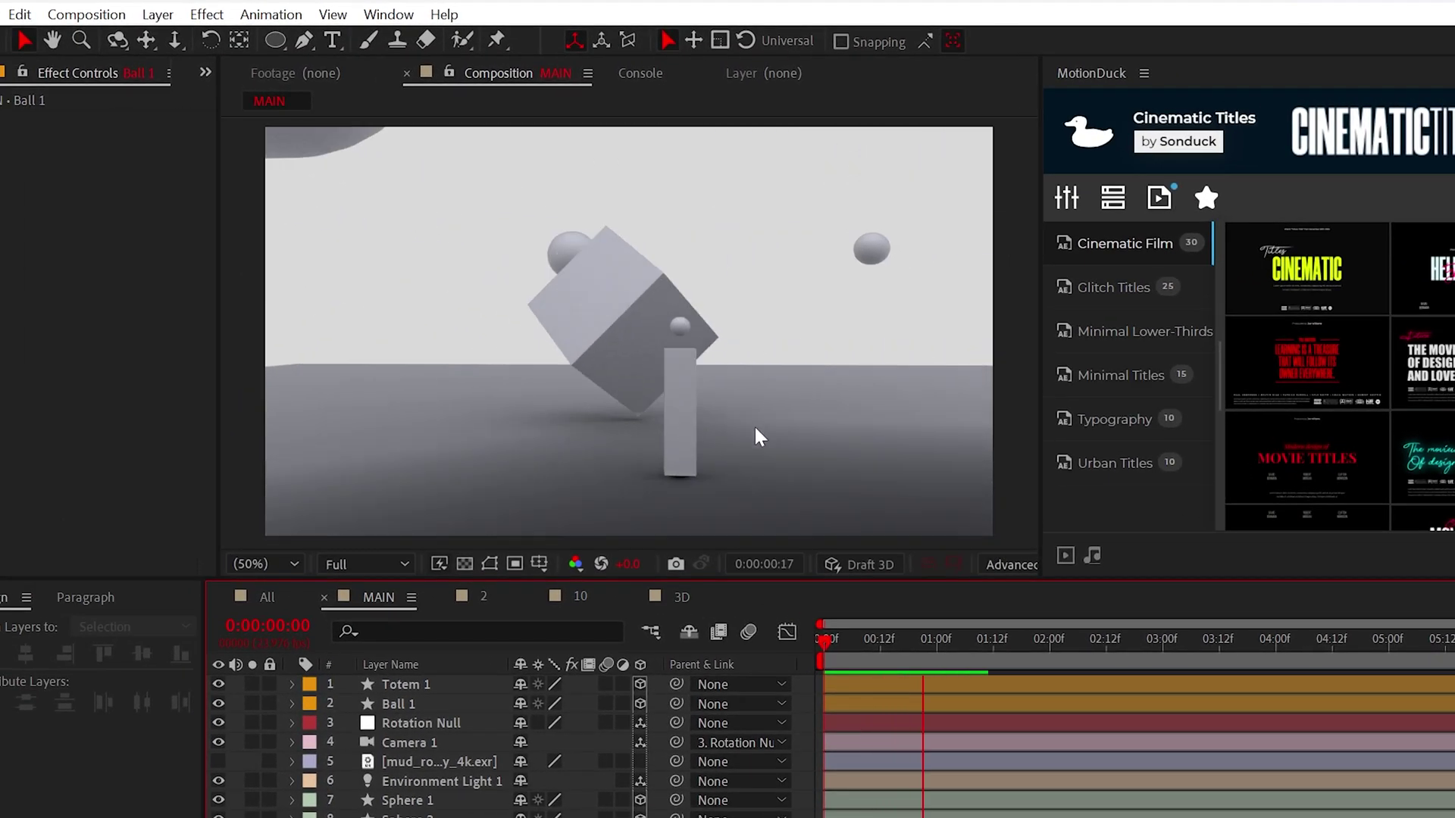
# Return to the first frame and duplicate the Totem 1 and Ball 1 layers together.
pyautogui.moveTo(970, 644); pyautogui.dragTo(812, 640)
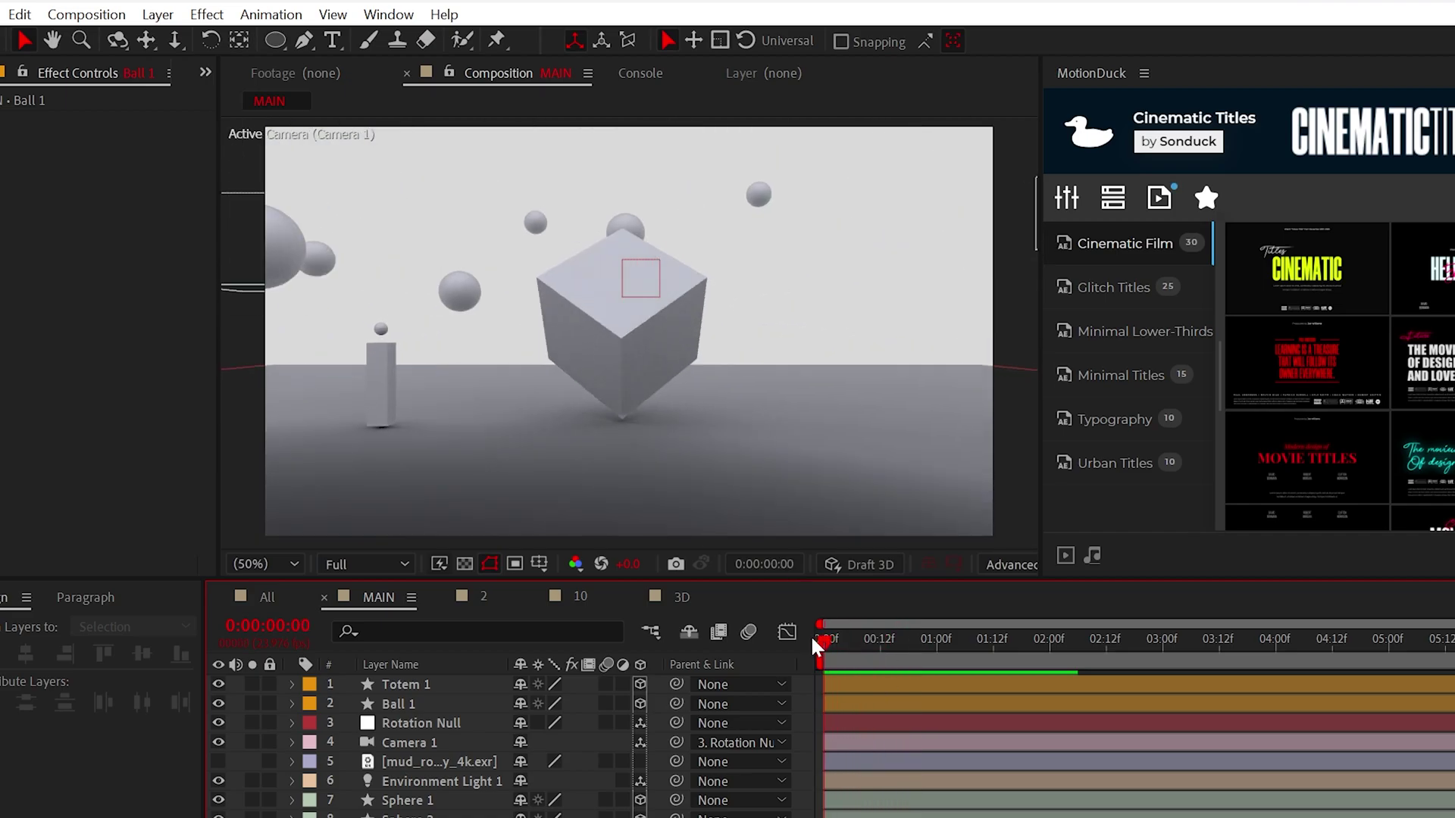
pyautogui.click(380, 704)
pyautogui.keyDown('shift'); pyautogui.click(413, 684); pyautogui.keyUp('shift')
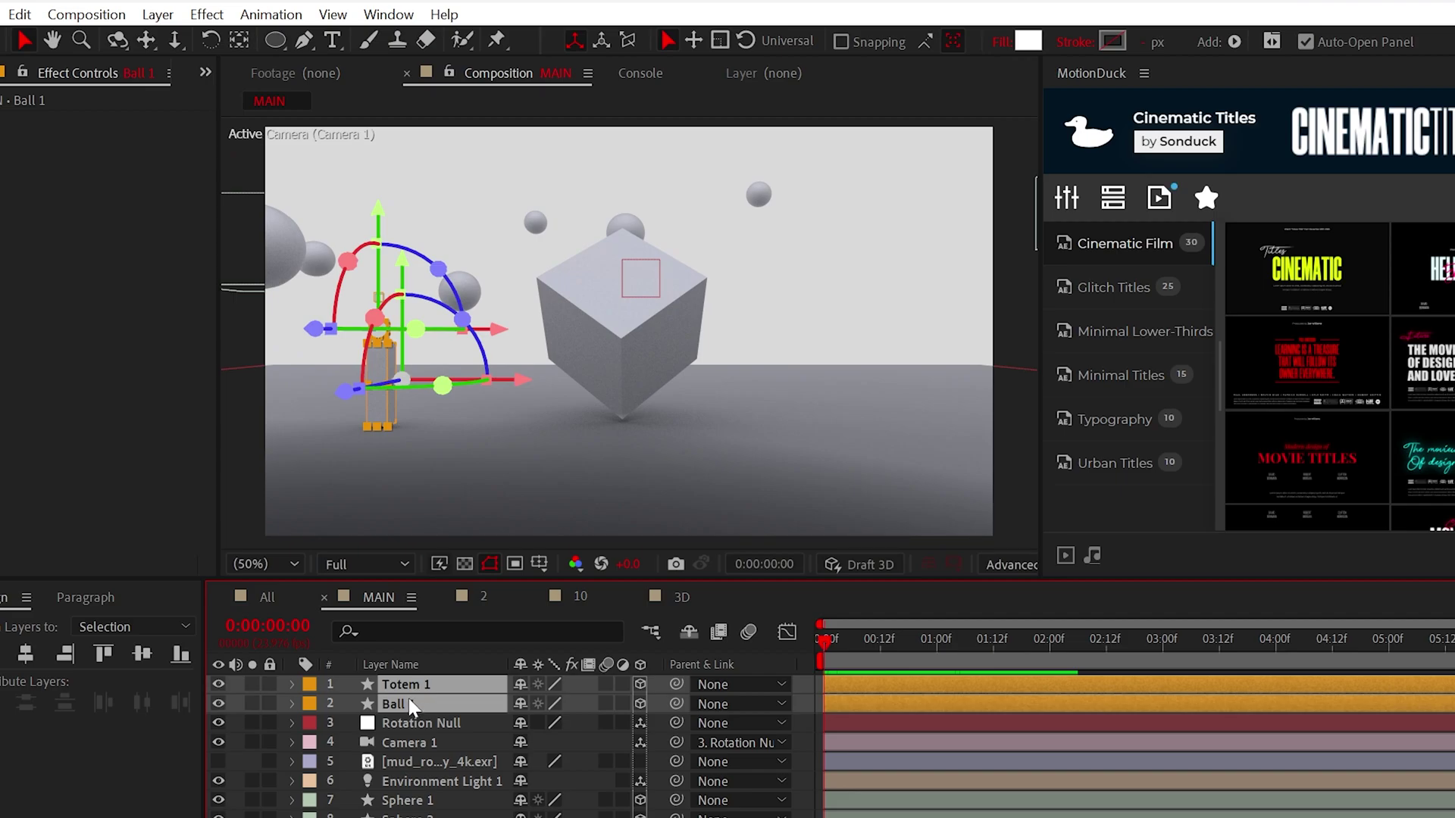
pyautogui.hotkey('ctrl', 'd')
# Add a null object, make it 3D, and parent Totem 2 and Ball 2 to it.
pyautogui.click(158, 15)
pyautogui.click(564, 147)
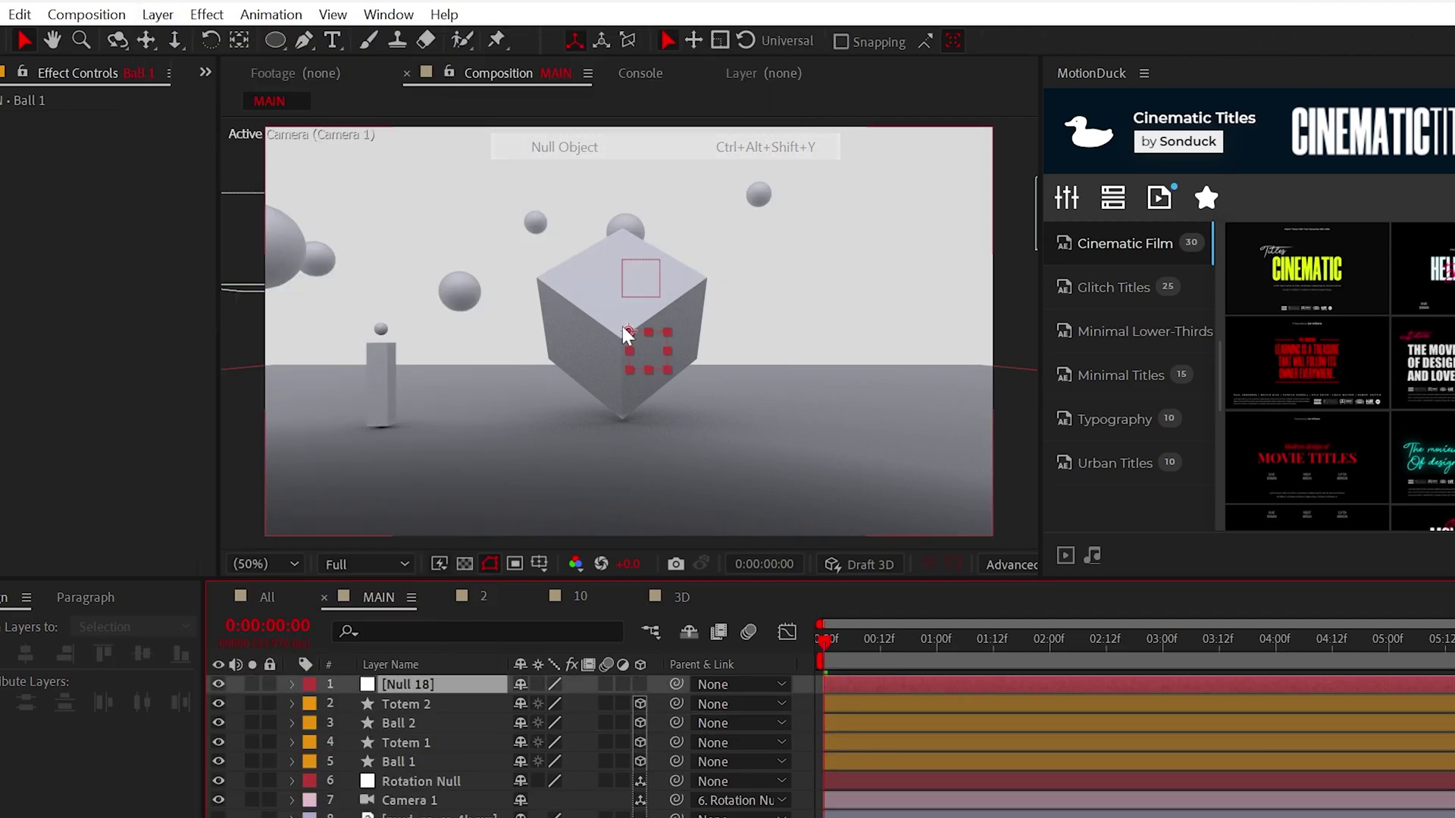
pyautogui.click(644, 685)
pyautogui.click(404, 705)
pyautogui.keyDown('shift'); pyautogui.click(398, 722); pyautogui.keyUp('shift')
pyautogui.moveTo(676, 704); pyautogui.dragTo(413, 687)
# Set the new null's Y Rotation to 45° to swing the parented totem and ball around the cube.
pyautogui.click(411, 687)
pyautogui.write('r')
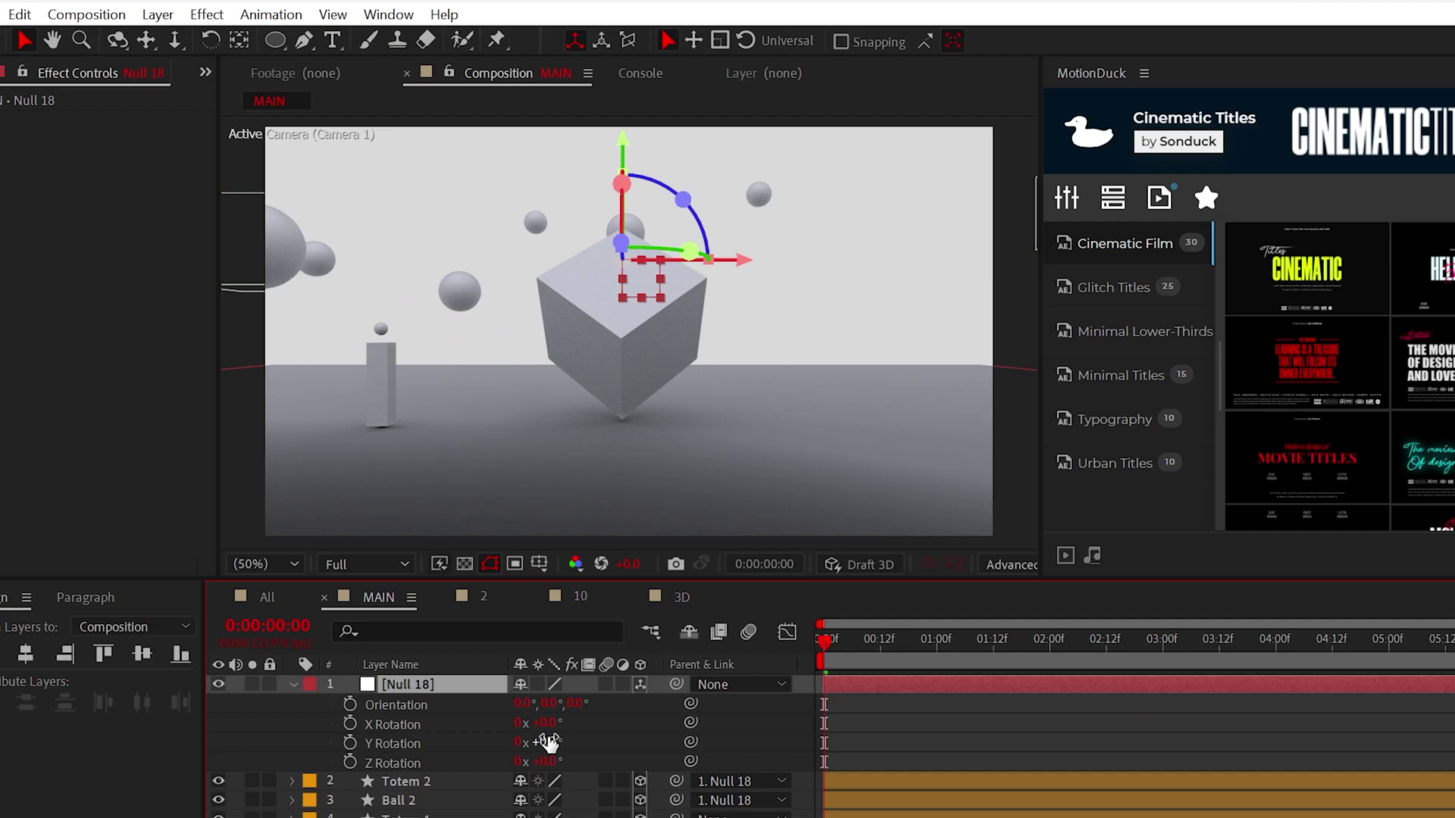
pyautogui.write('45')
pyautogui.click(602, 742)
# Duplicate Totem 2 and Ball 2 together, and place Ball 3 directly below Totem 3 in the layer order.
pyautogui.click(403, 783)
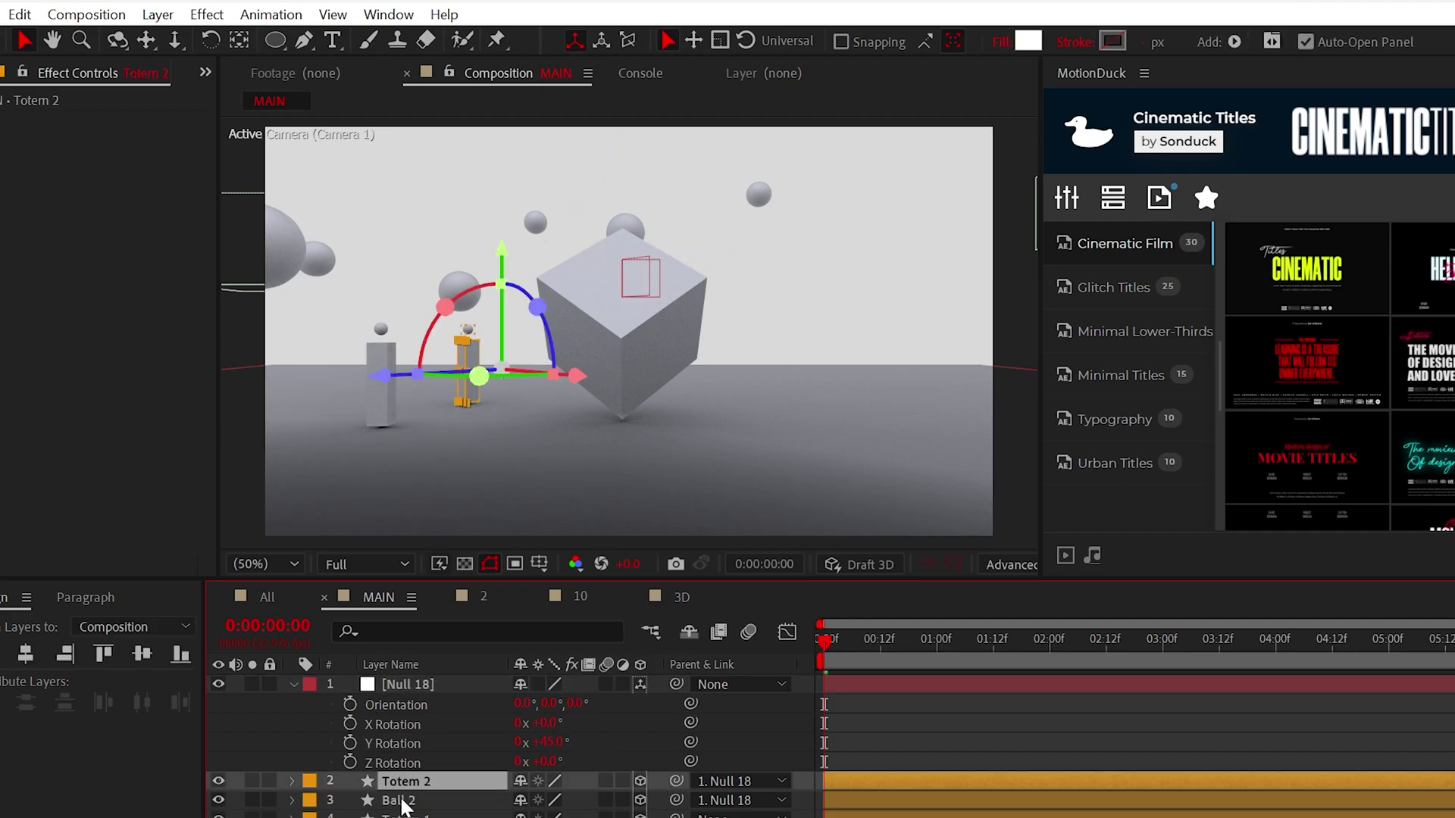
pyautogui.keyDown('shift'); pyautogui.click(401, 800); pyautogui.keyUp('shift')
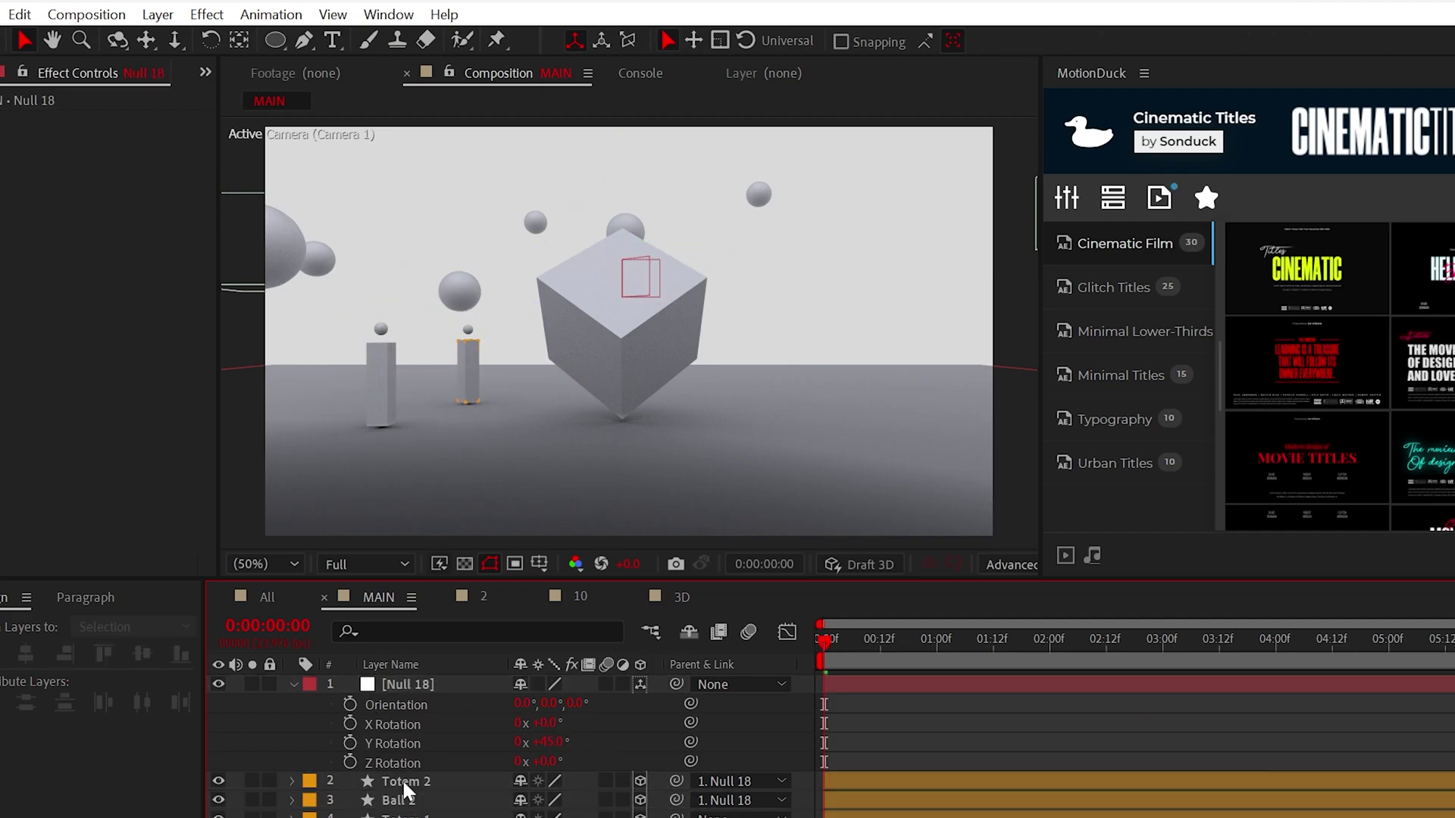
pyautogui.click(402, 783)
pyautogui.keyDown('shift'); pyautogui.click(401, 800); pyautogui.keyUp('shift')
pyautogui.hotkey('ctrl', 'd')
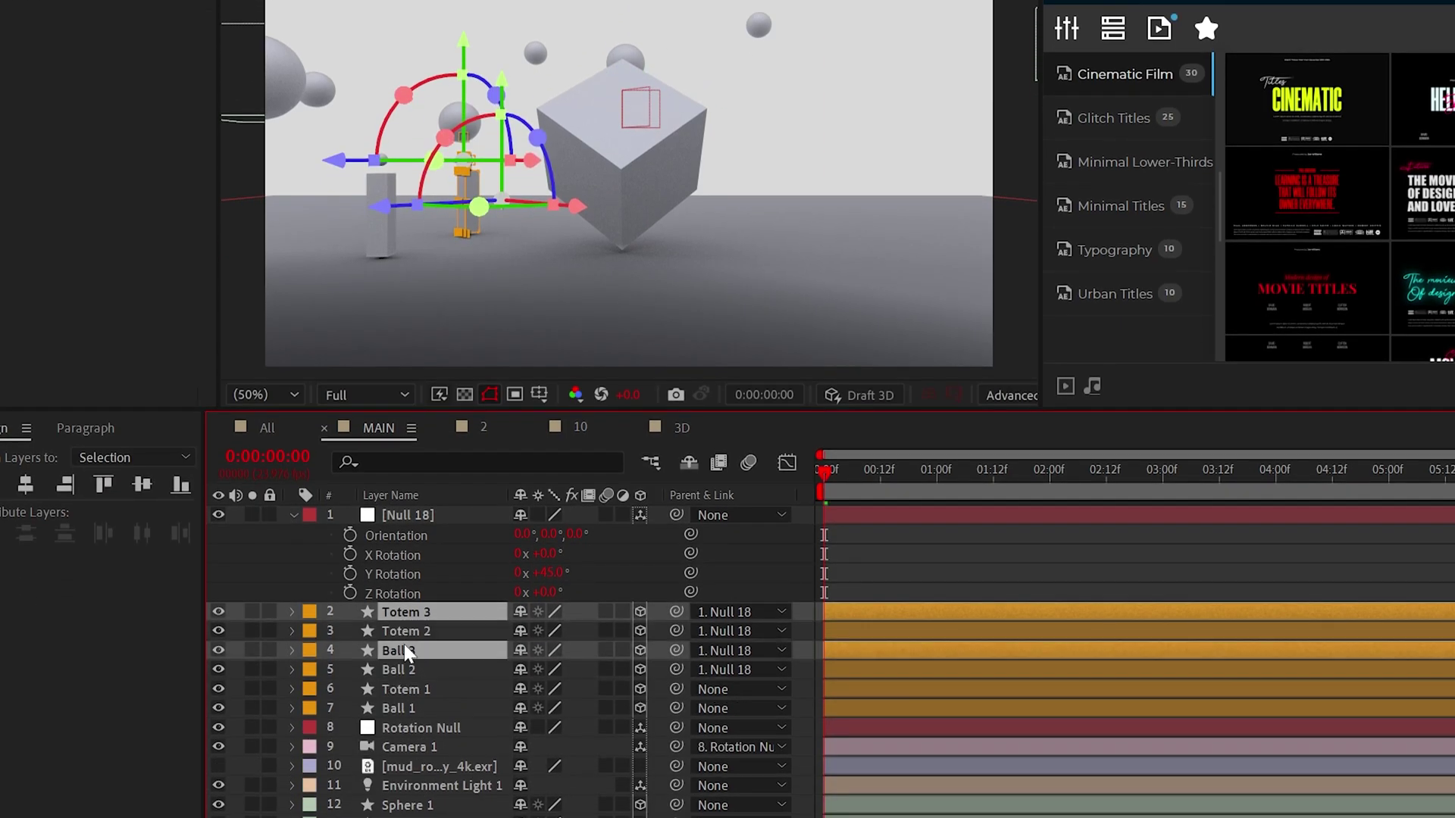
pyautogui.moveTo(474, 651); pyautogui.dragTo(455, 623)
# Remove the parent from Totem 2 and Ball 2, and set the null's Y Rotation to 90°.
pyautogui.click(408, 651)
pyautogui.keyDown('shift'); pyautogui.click(403, 668); pyautogui.keyUp('shift')
pyautogui.click(727, 653)
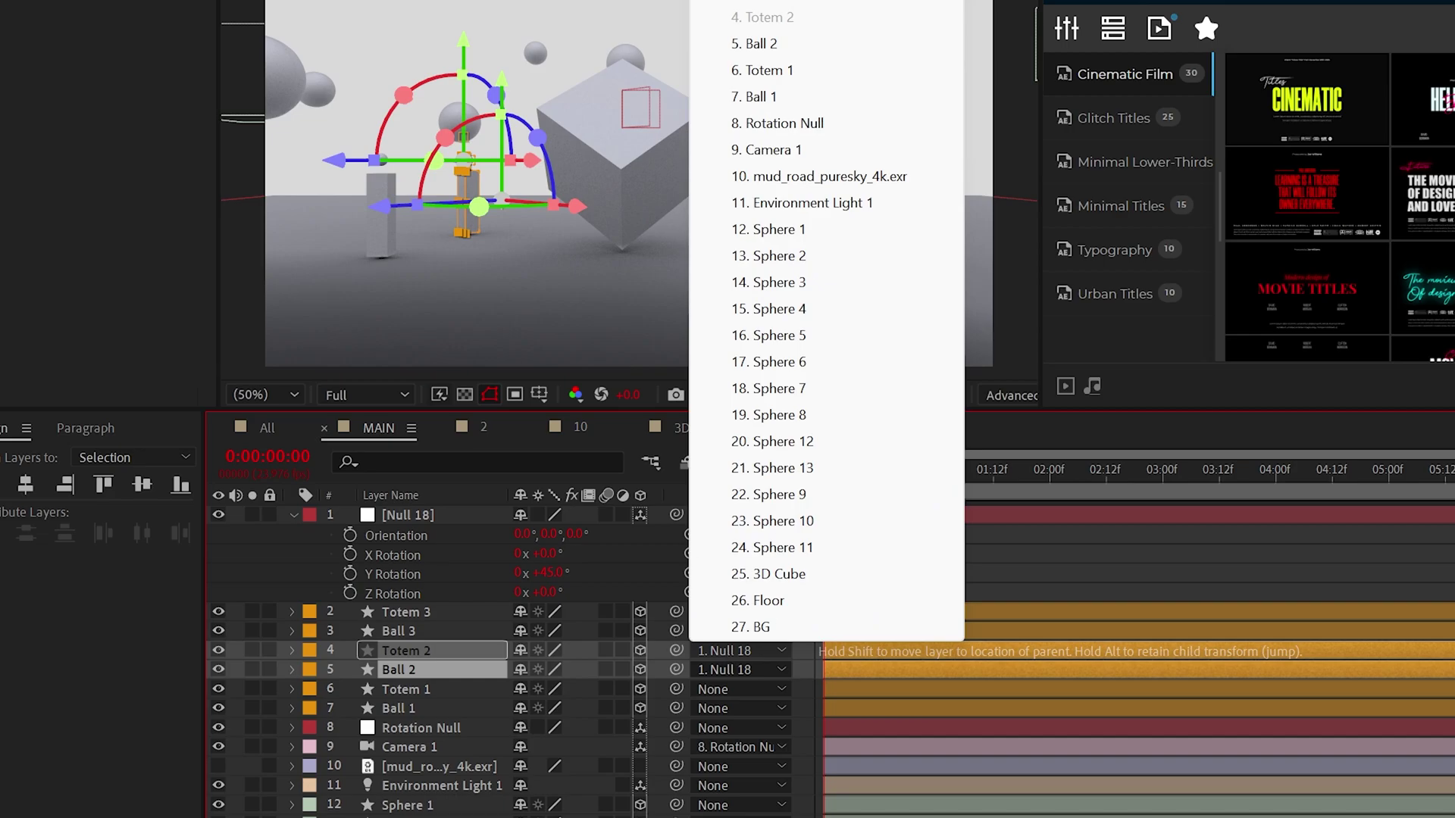
pyautogui.click(745, 0)
pyautogui.write('90')
pyautogui.click(640, 636)
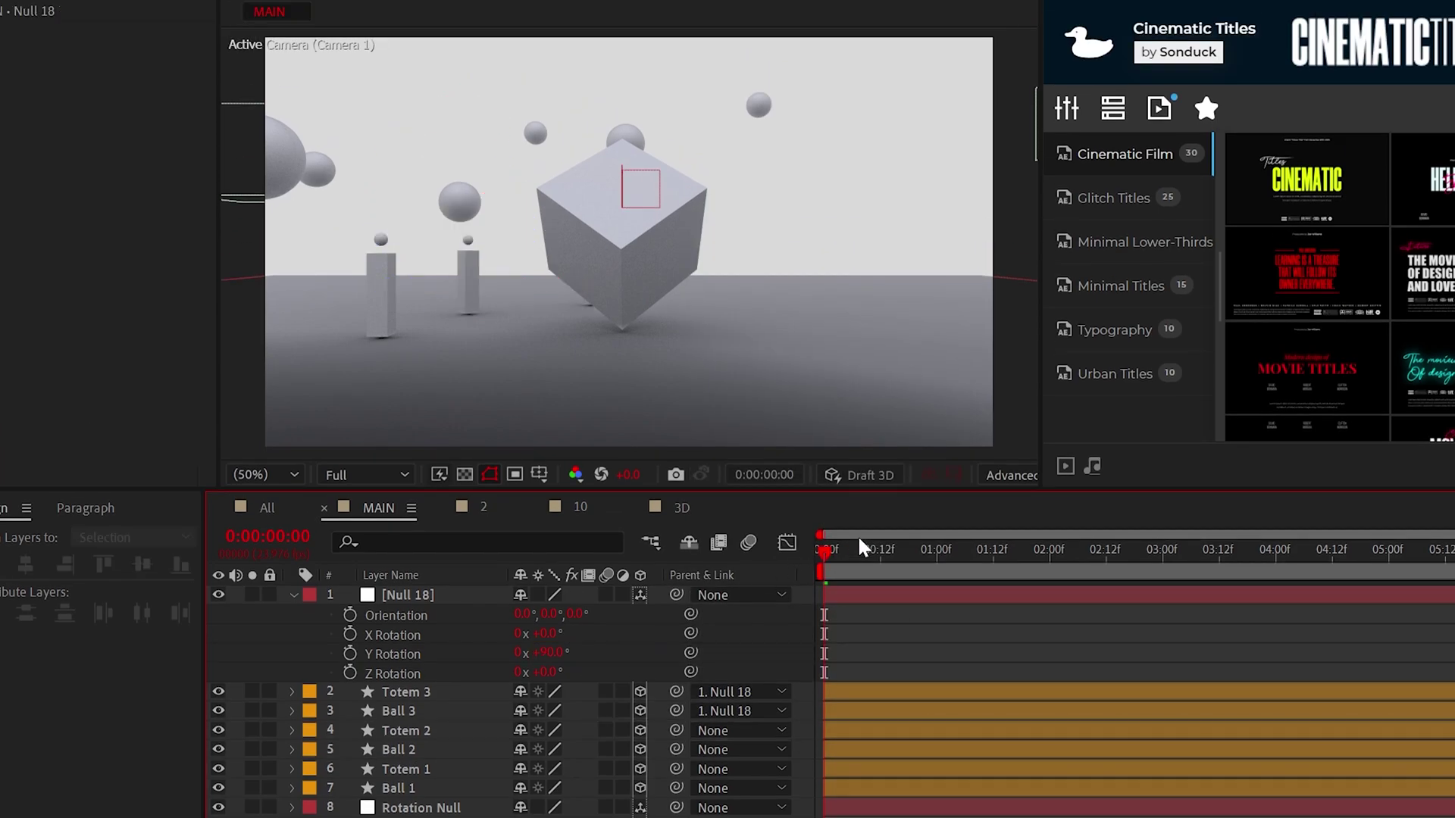
# Create shapes from the Sonduck Logo .ai vector layer.
pyautogui.click(857, 538)
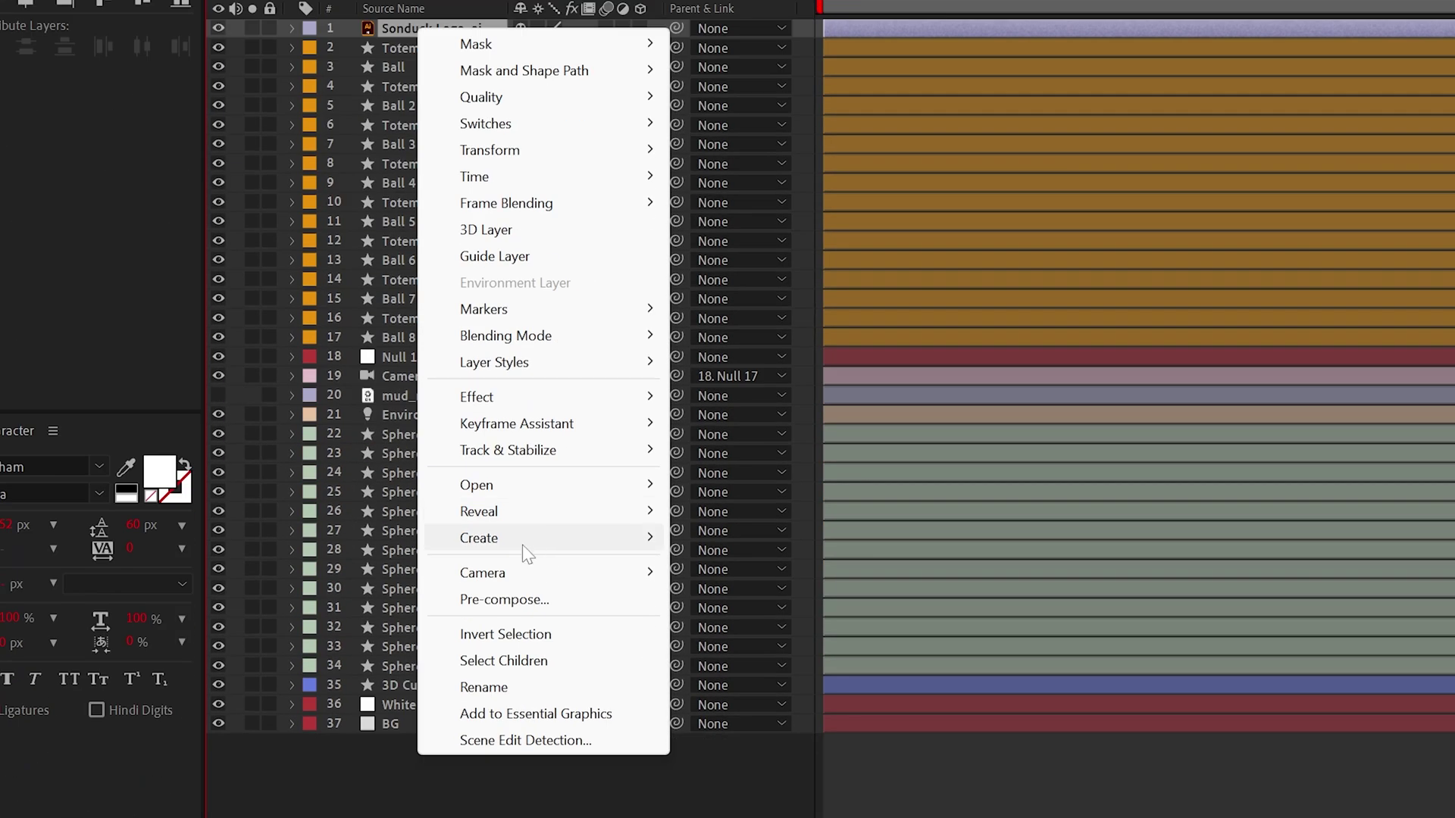
pyautogui.moveTo(537, 543)
pyautogui.click(762, 618)
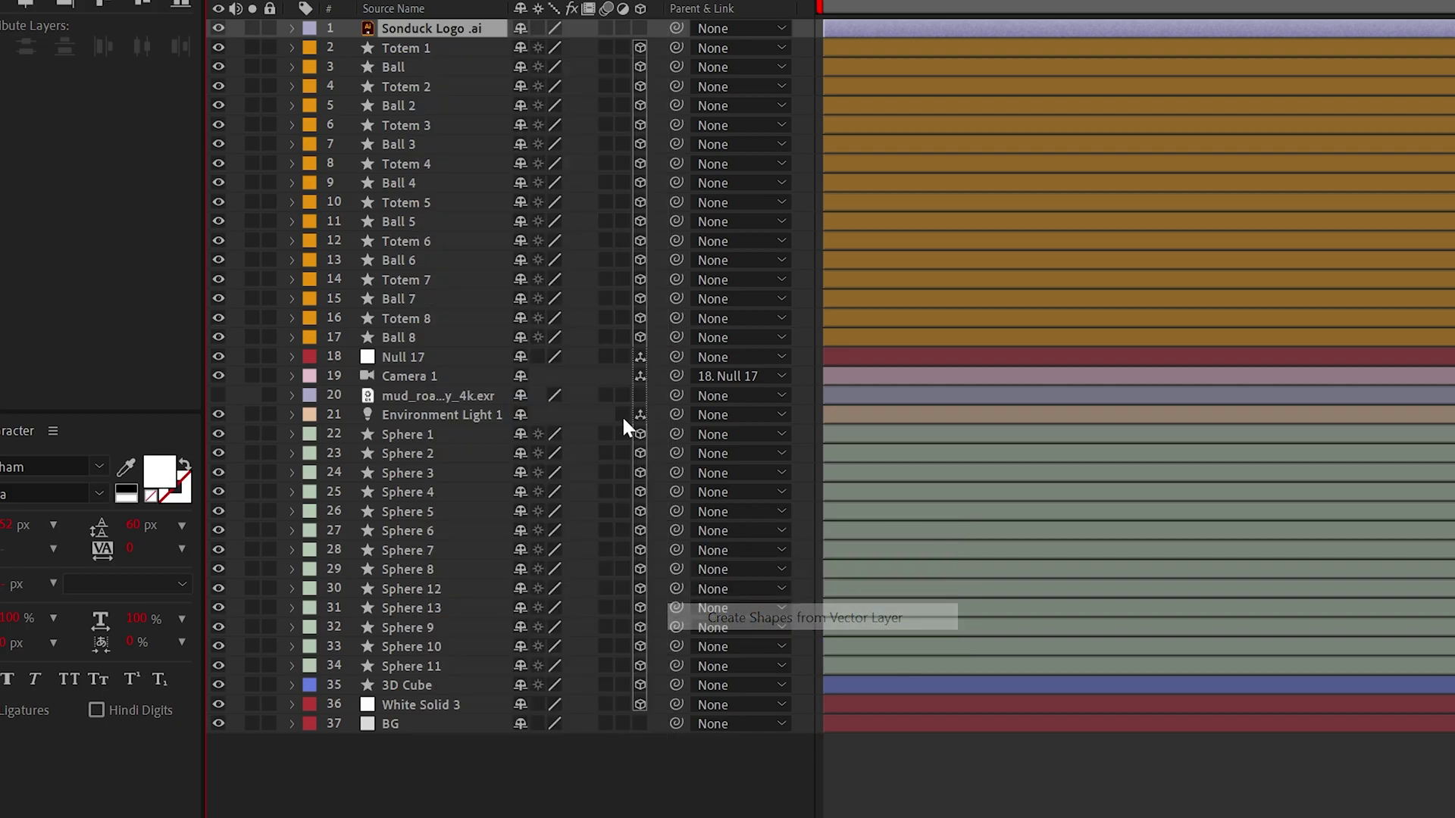
# Scale down the Sonduck logo outlines layer and position it in 3D on top of the cube, and preview the animation.
pyautogui.click(272, 607)
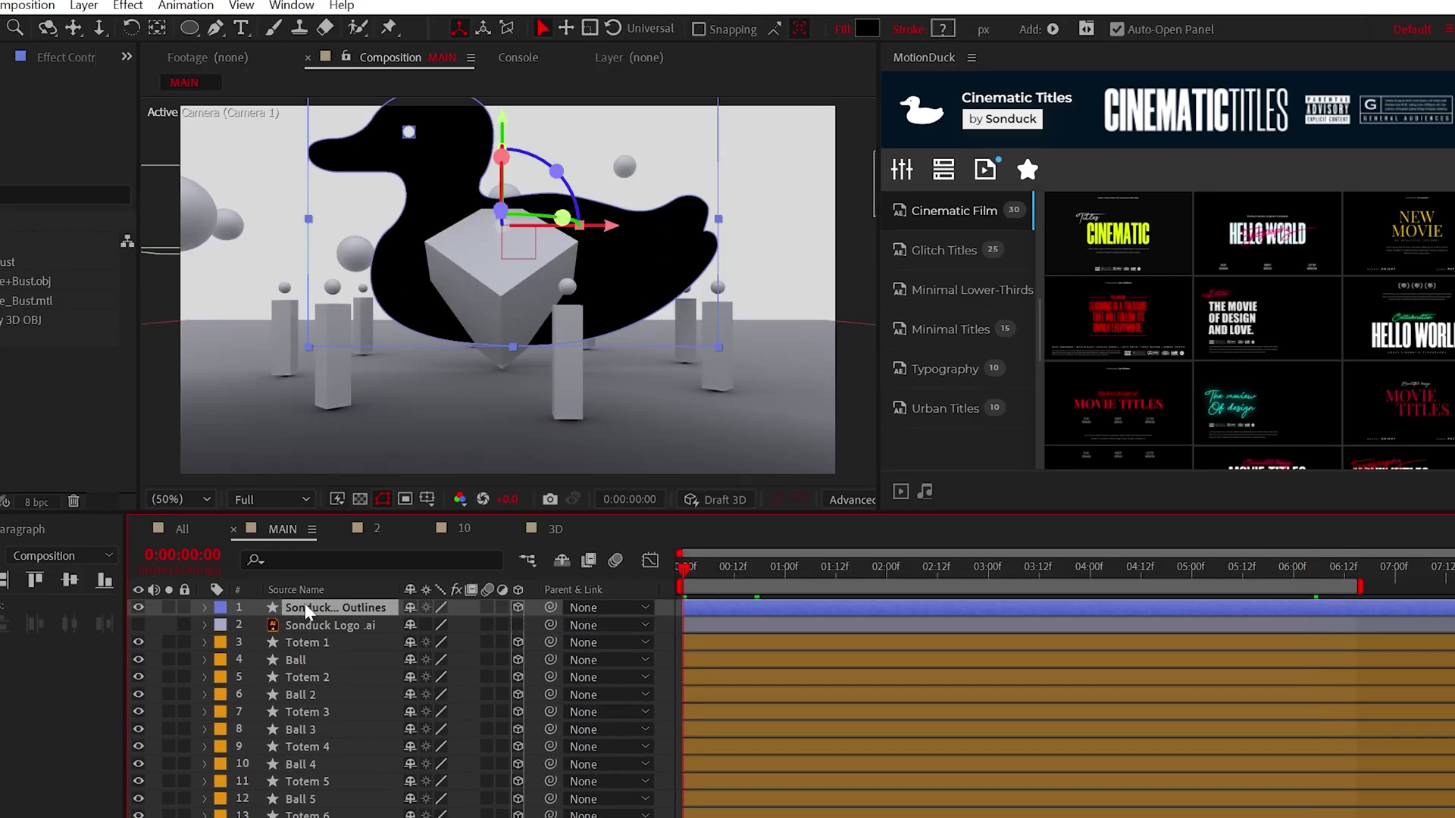
pyautogui.click(206, 607)
pyautogui.click(225, 661)
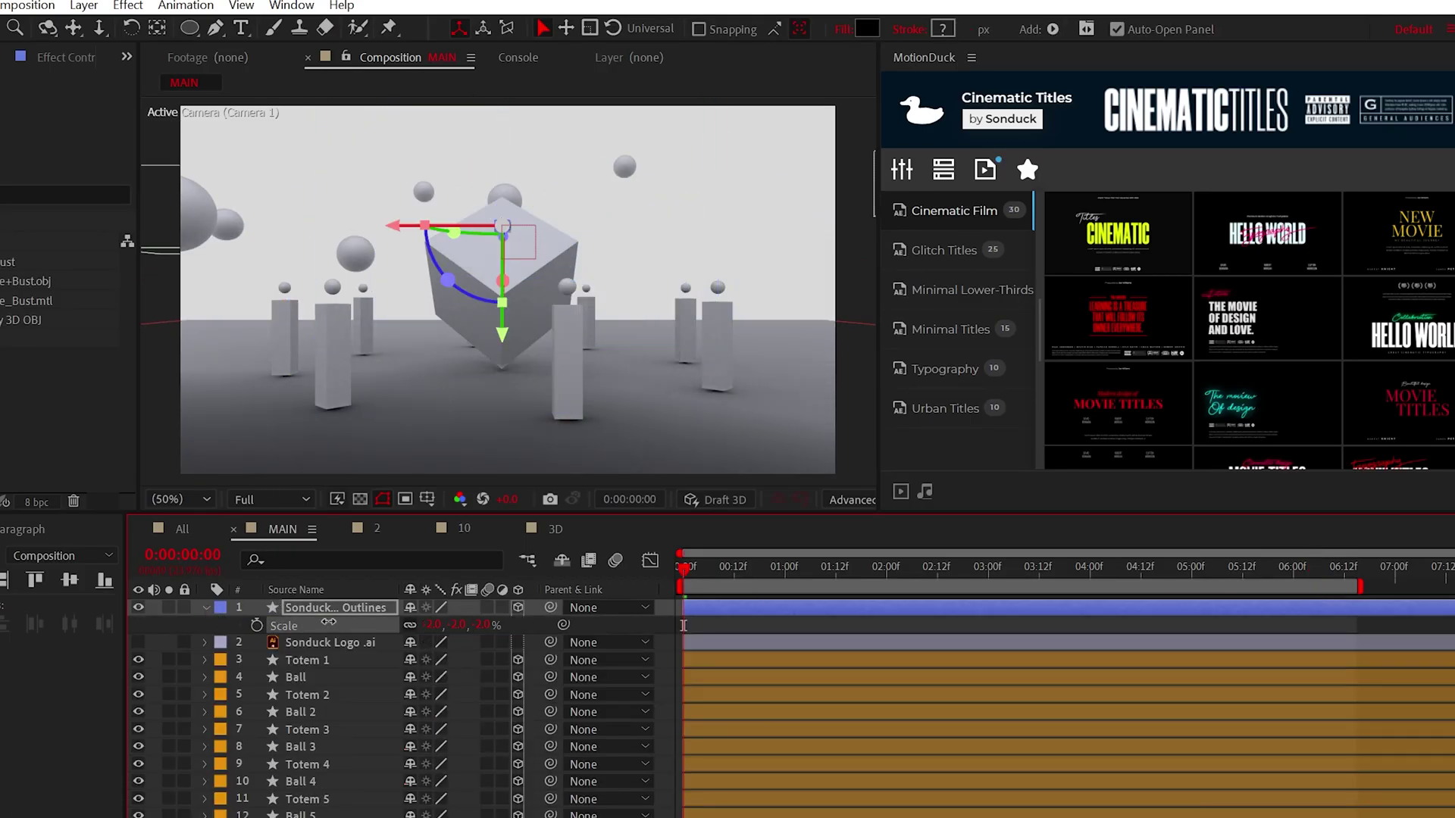
pyautogui.press('p')
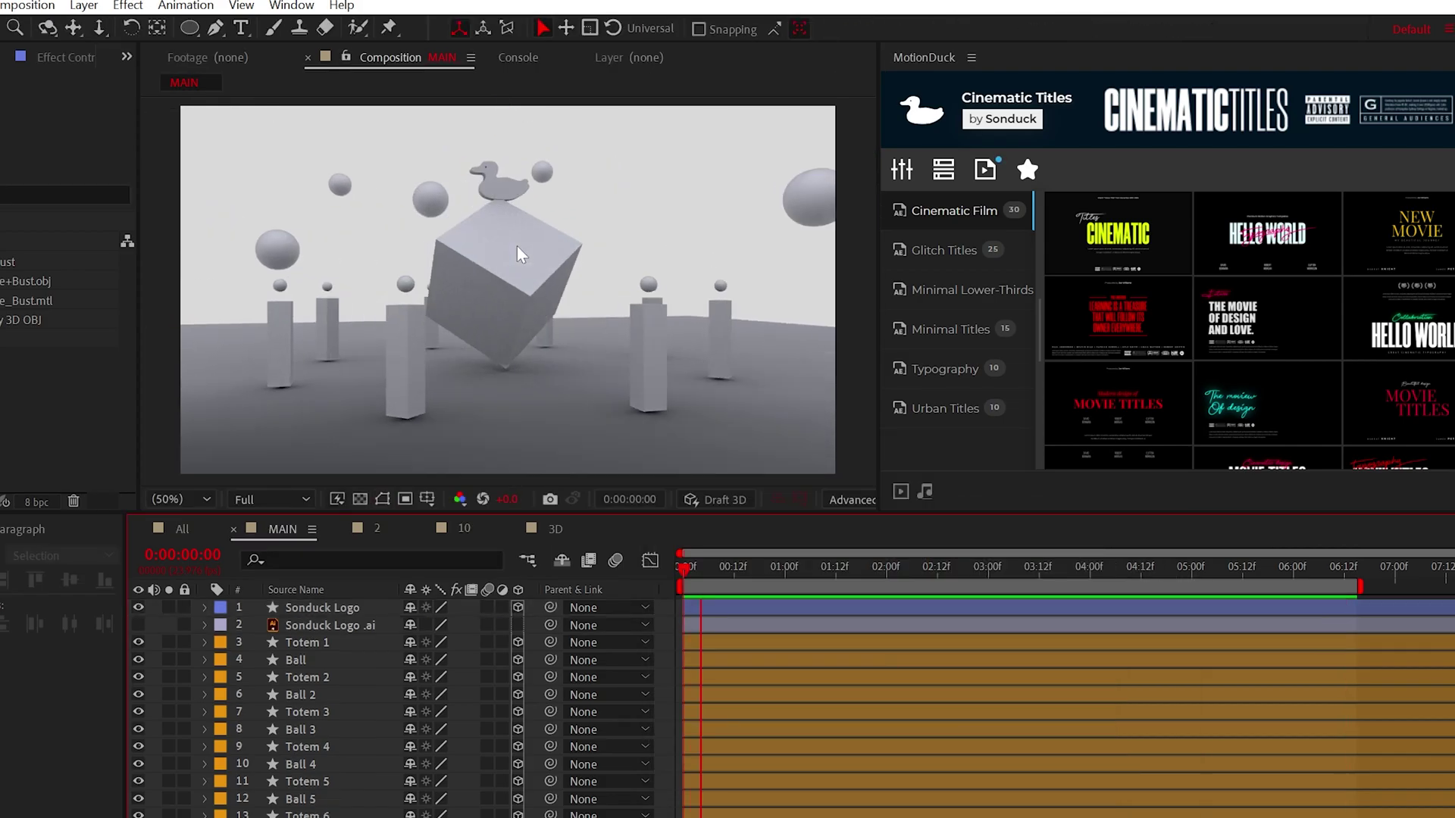
pyautogui.press('space')
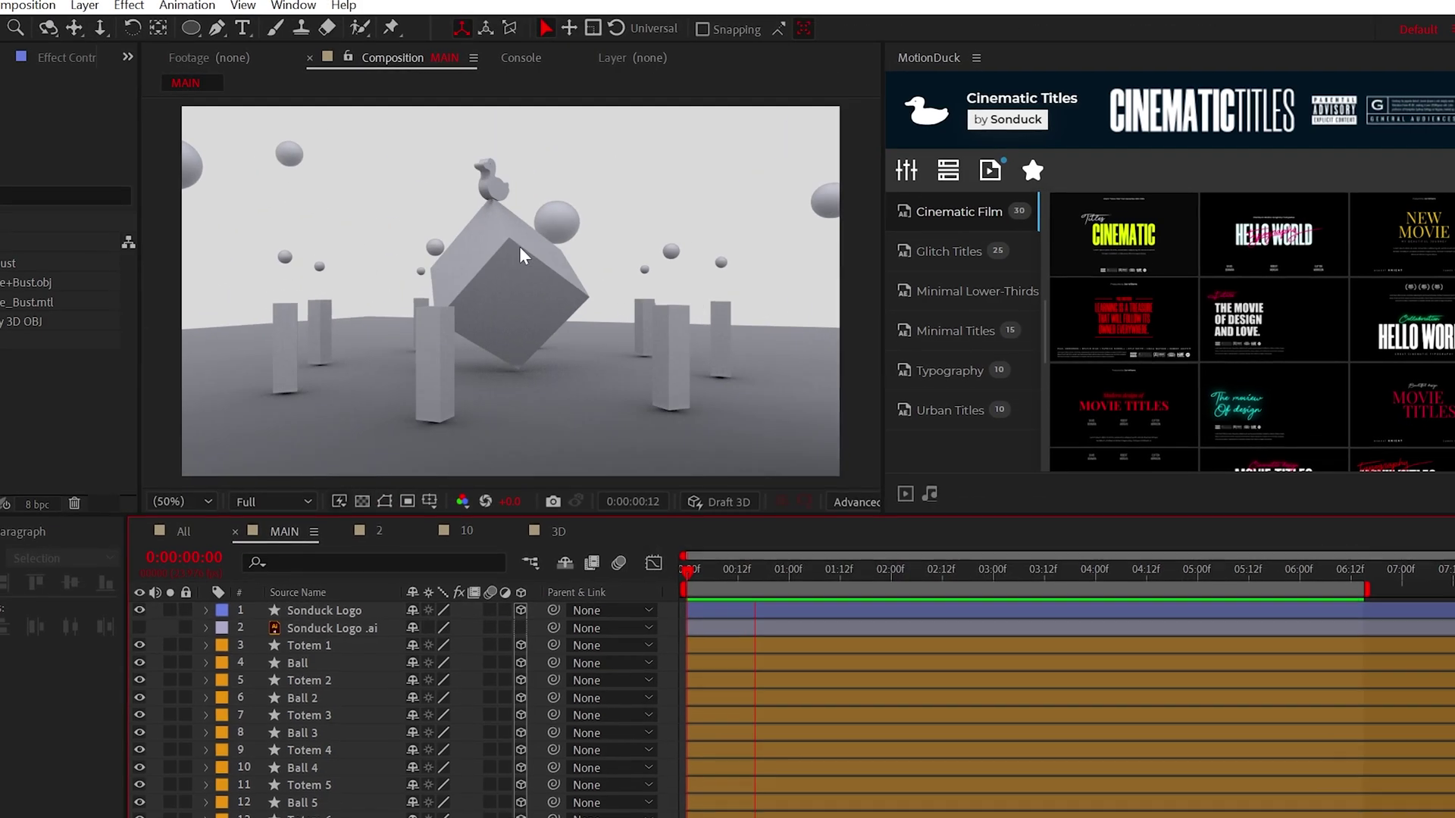